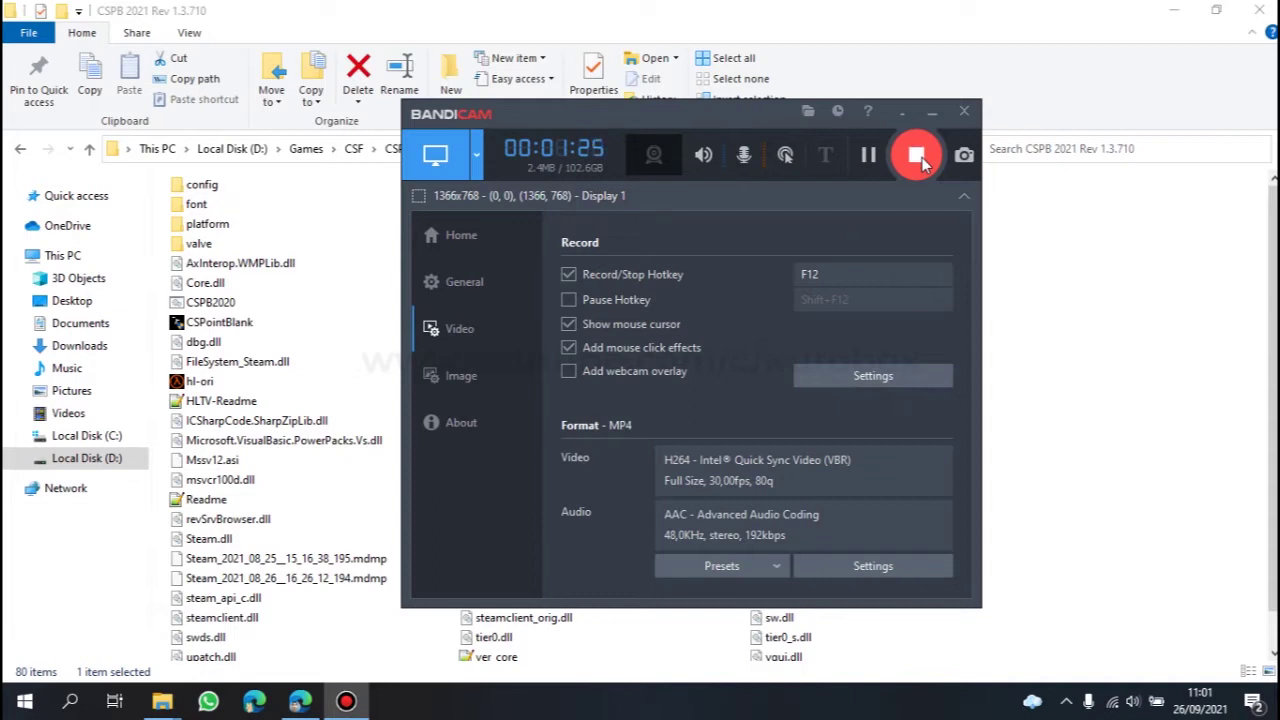
# Step: Open the cstrike > textures > weapons folder in File Explorer
pyautogui.click(918, 157)
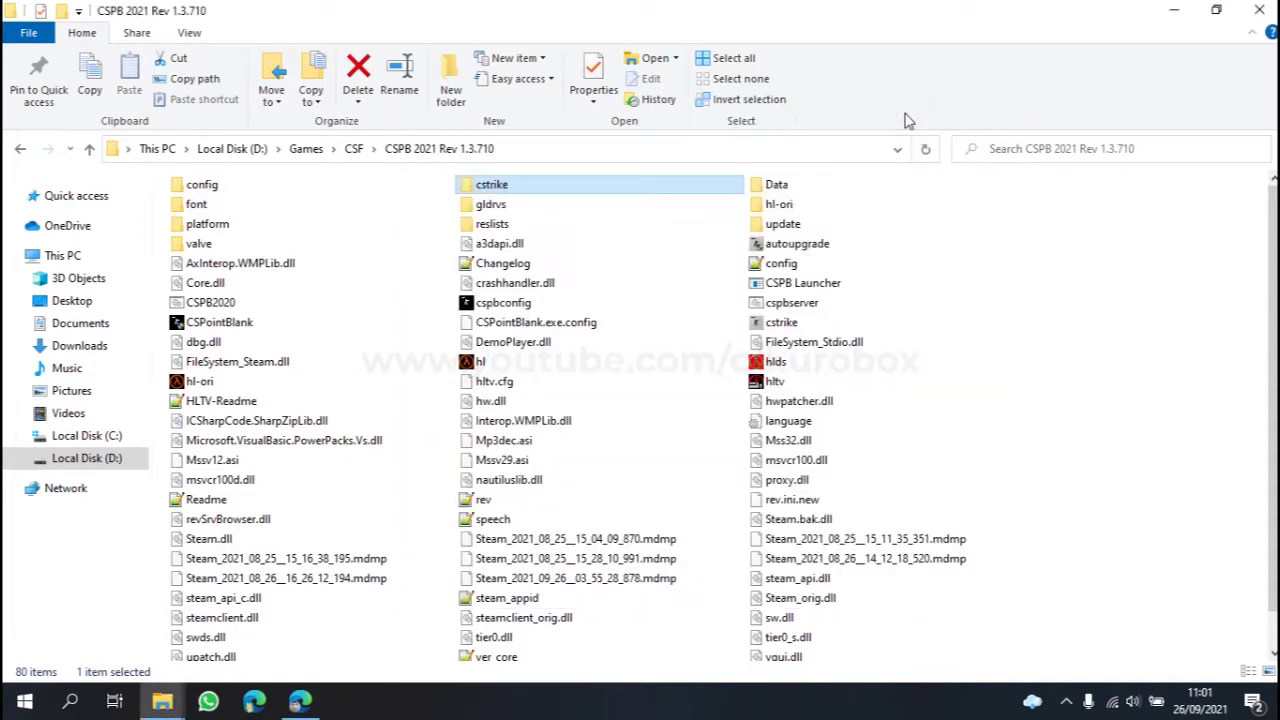
pyautogui.doubleClick(495, 183)
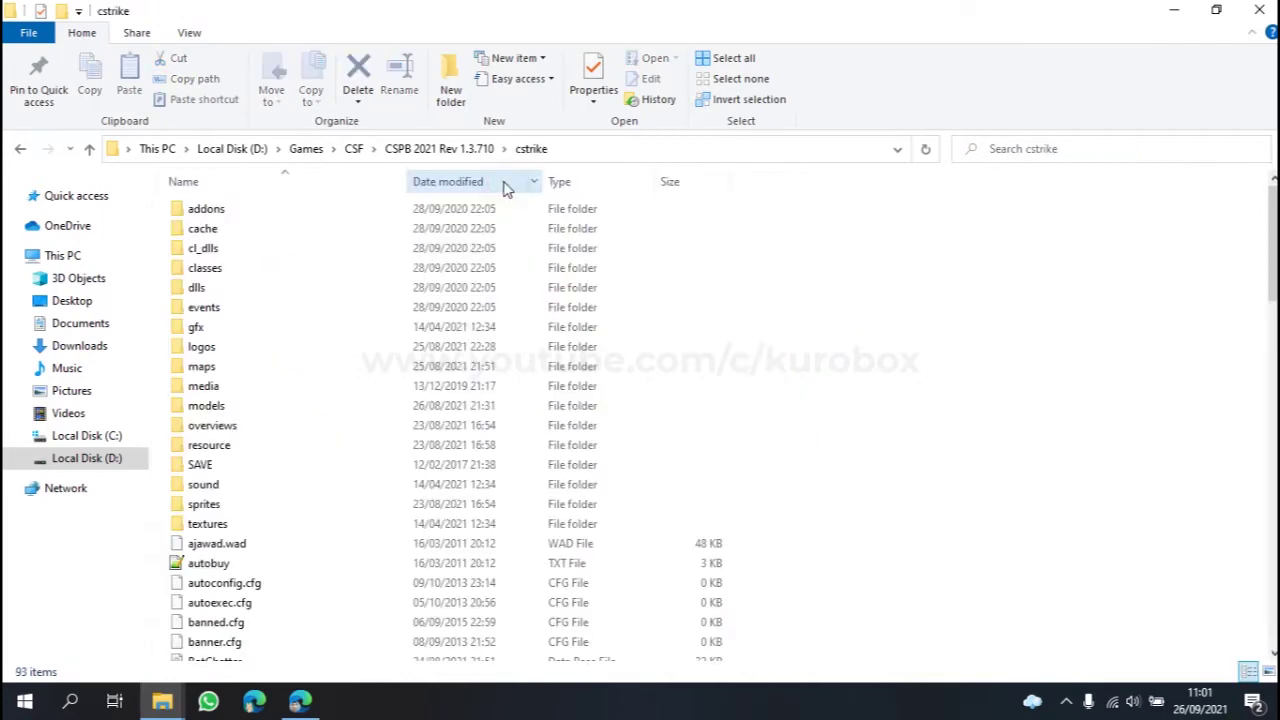
pyautogui.doubleClick(212, 523)
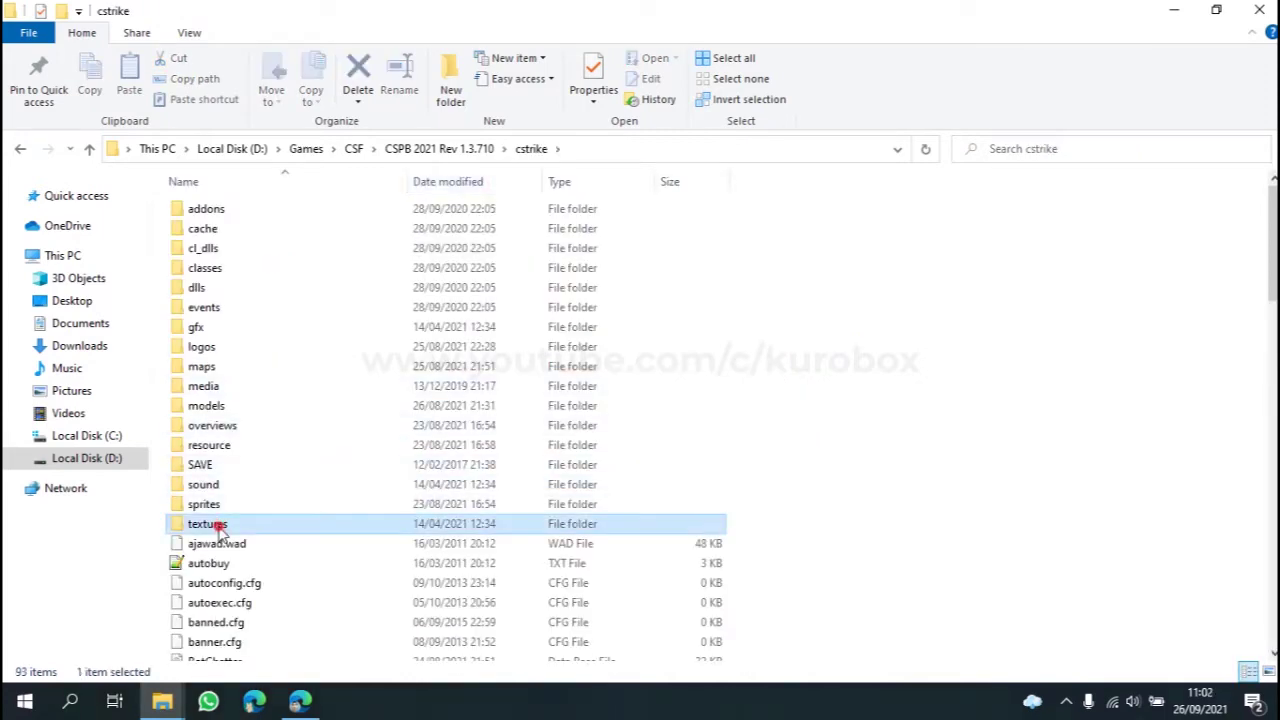
pyautogui.doubleClick(210, 270)
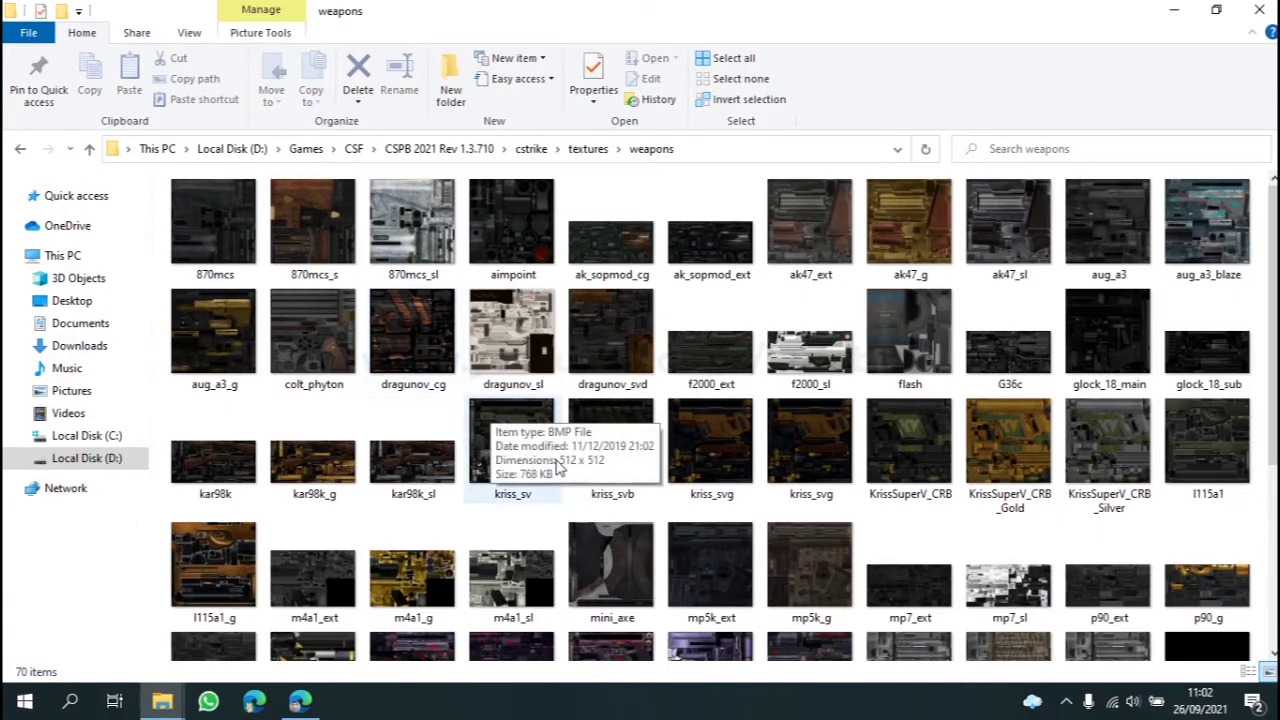
# Step: Select the G36c texture thumbnail and bring up its context menu
pyautogui.scroll(-3, 577, 408)
pyautogui.scroll(3, 715, 410)
pyautogui.scroll(-3, 720, 415)
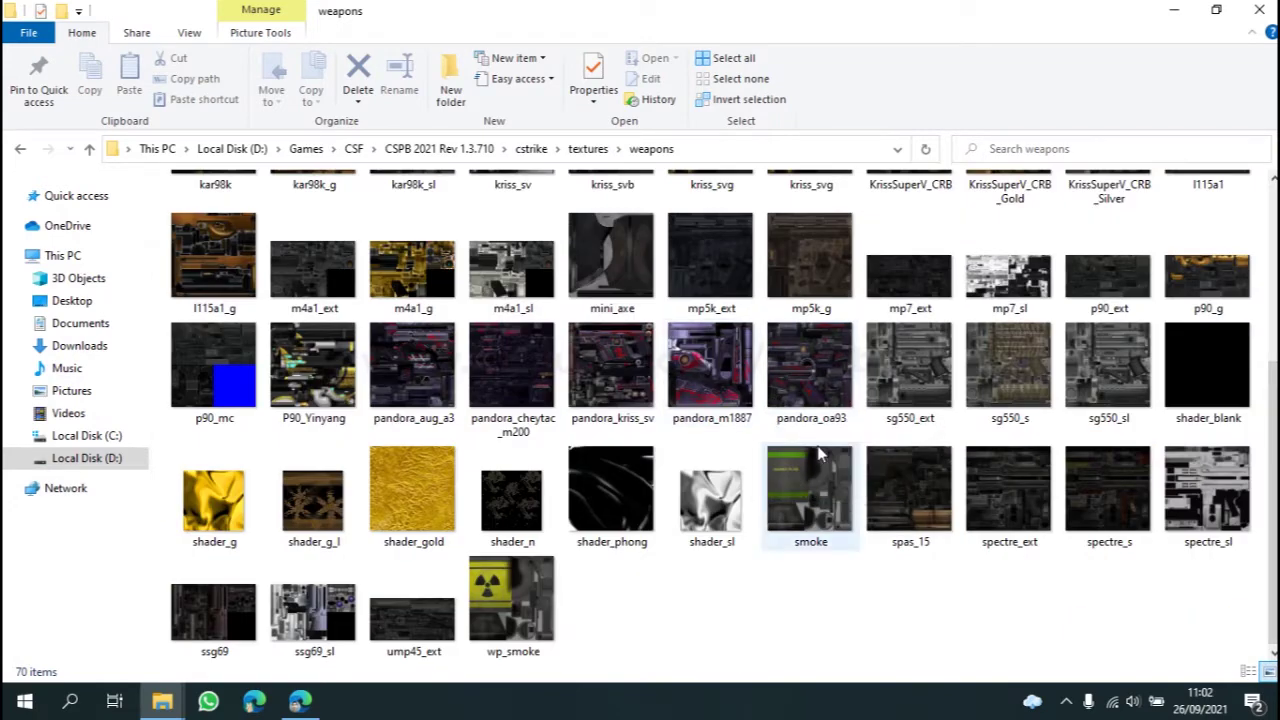
pyautogui.scroll(3, 815, 440)
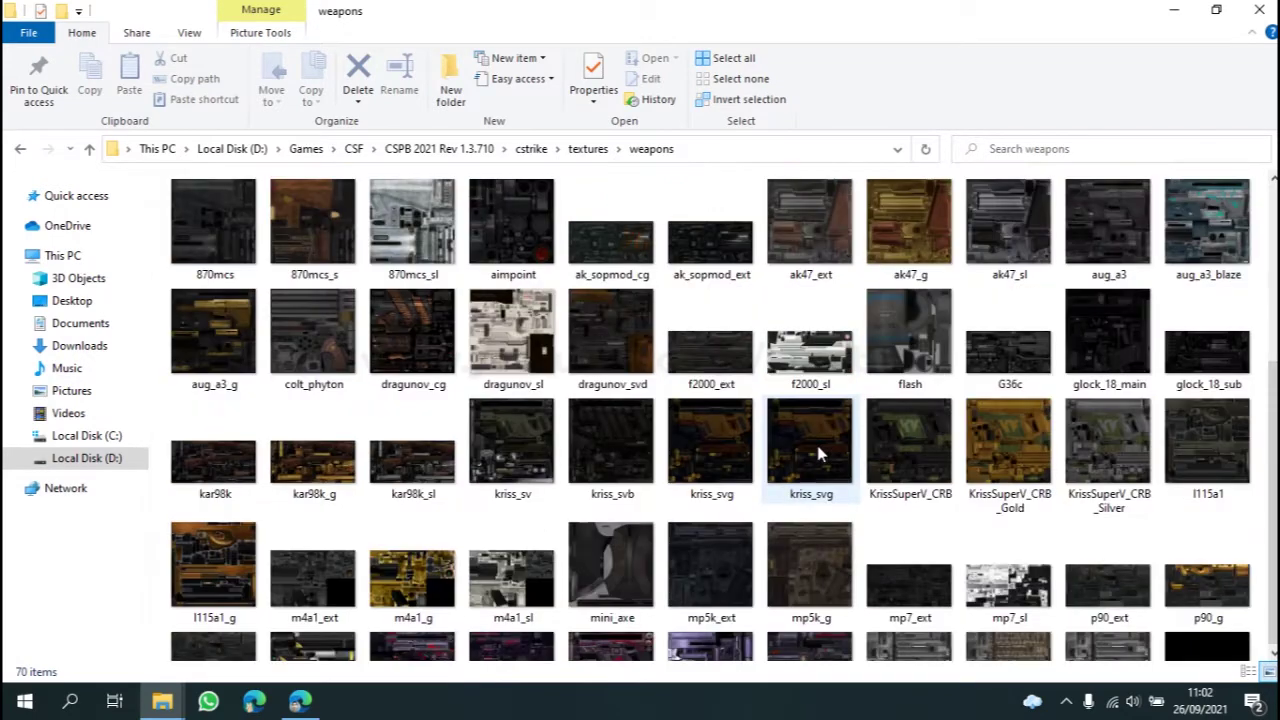
pyautogui.click(1012, 350)
pyautogui.rightClick(1011, 372)
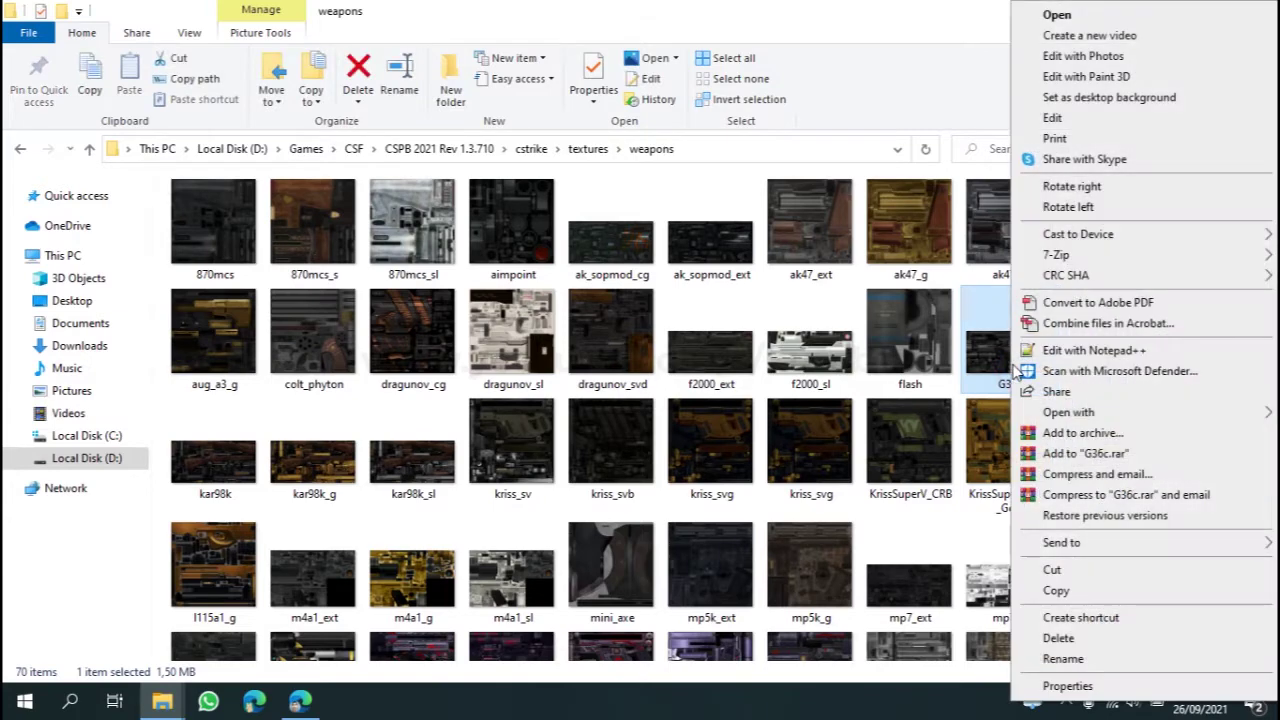
# Step: Open G36c.bmp in paint.net via Open with, then switch to the wallpaper in the browser
pyautogui.moveTo(1068, 415)
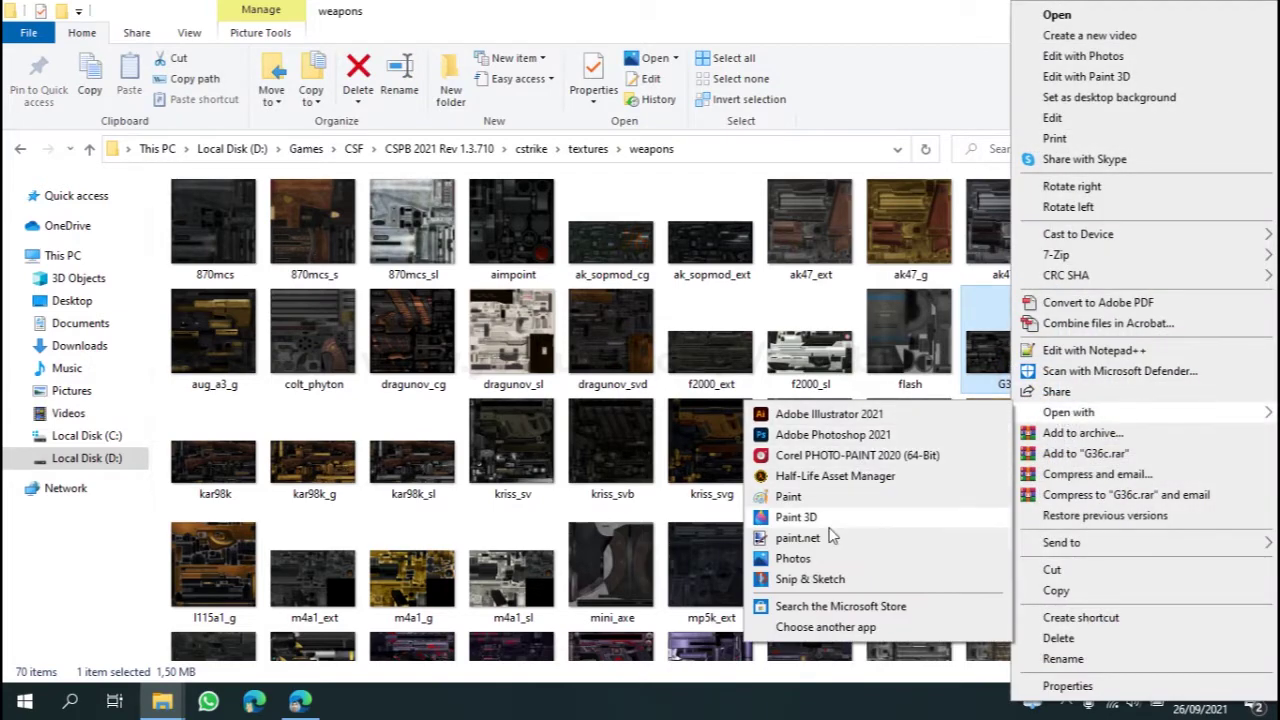
pyautogui.click(795, 536)
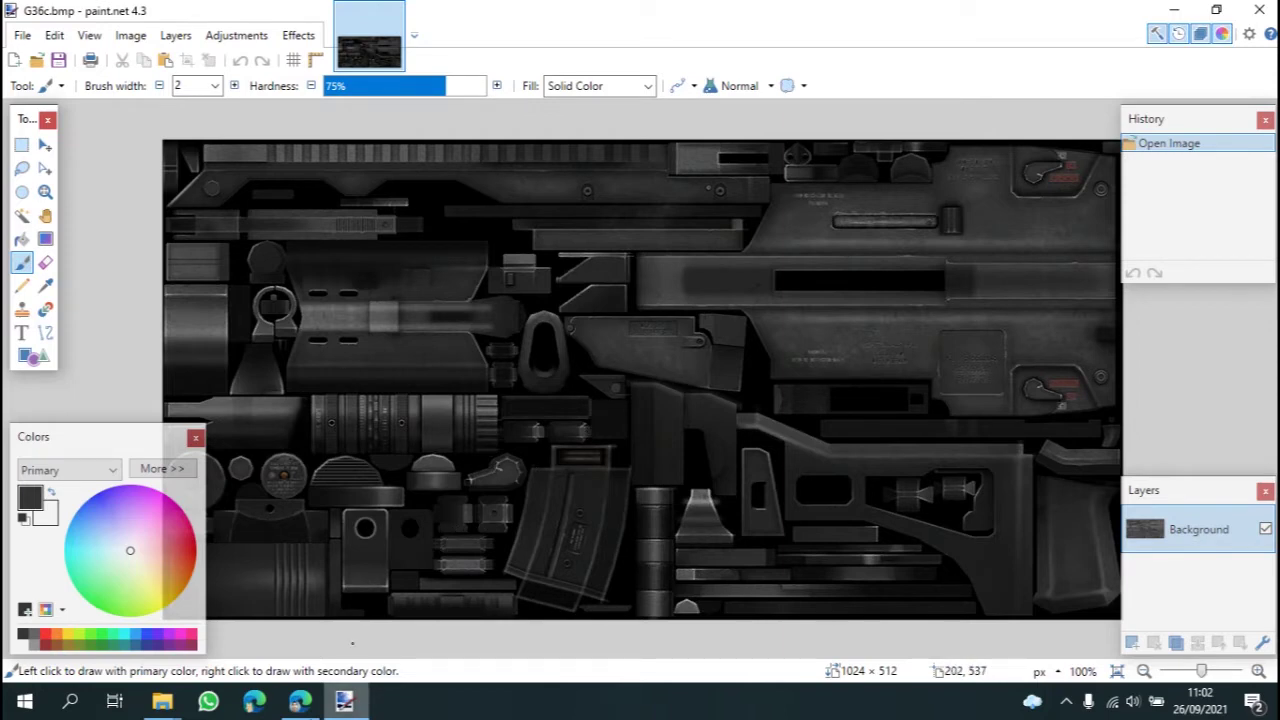
pyautogui.click(308, 704)
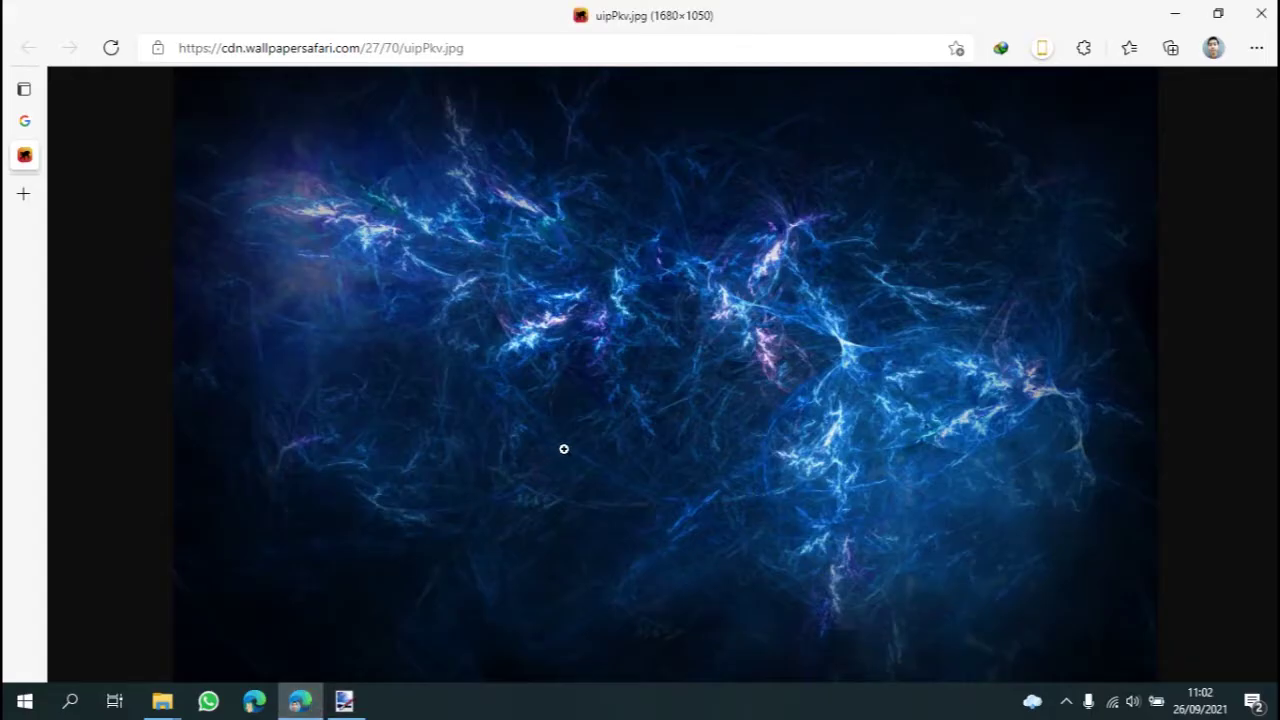
# Step: Copy the blue lightning wallpaper image from Edge and return to the G36c texture
pyautogui.rightClick(500, 327)
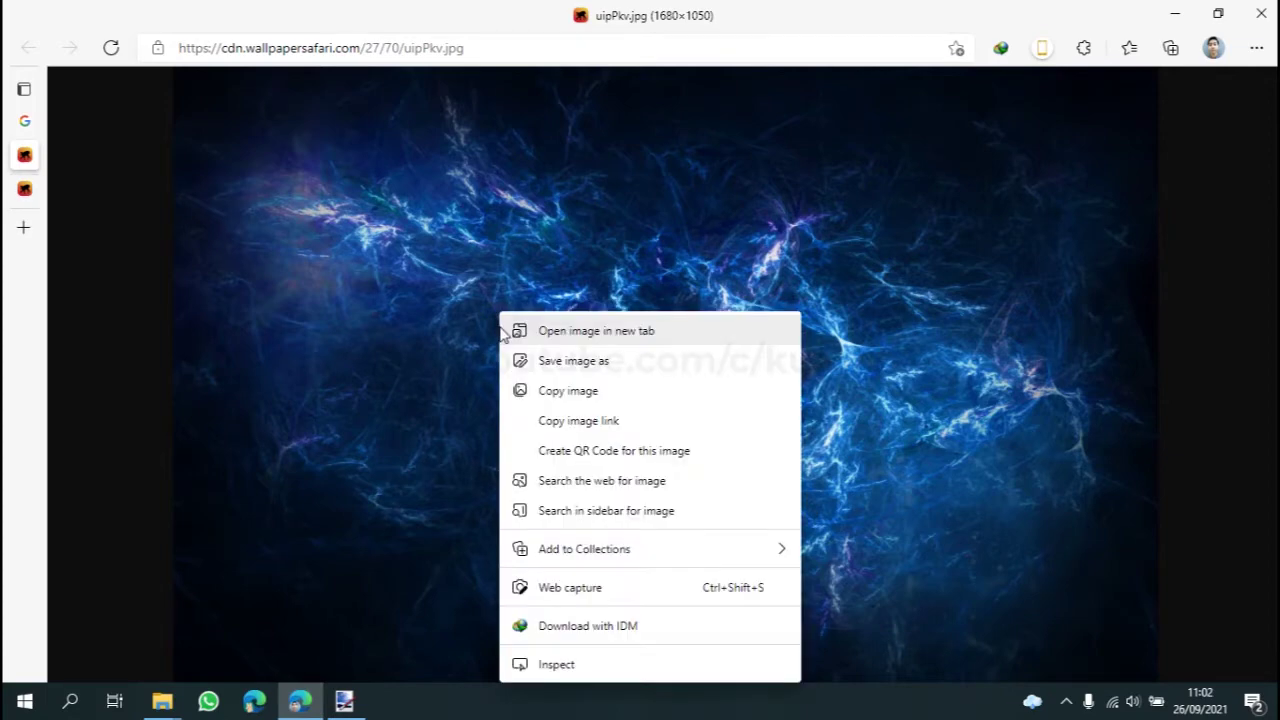
pyautogui.click(567, 389)
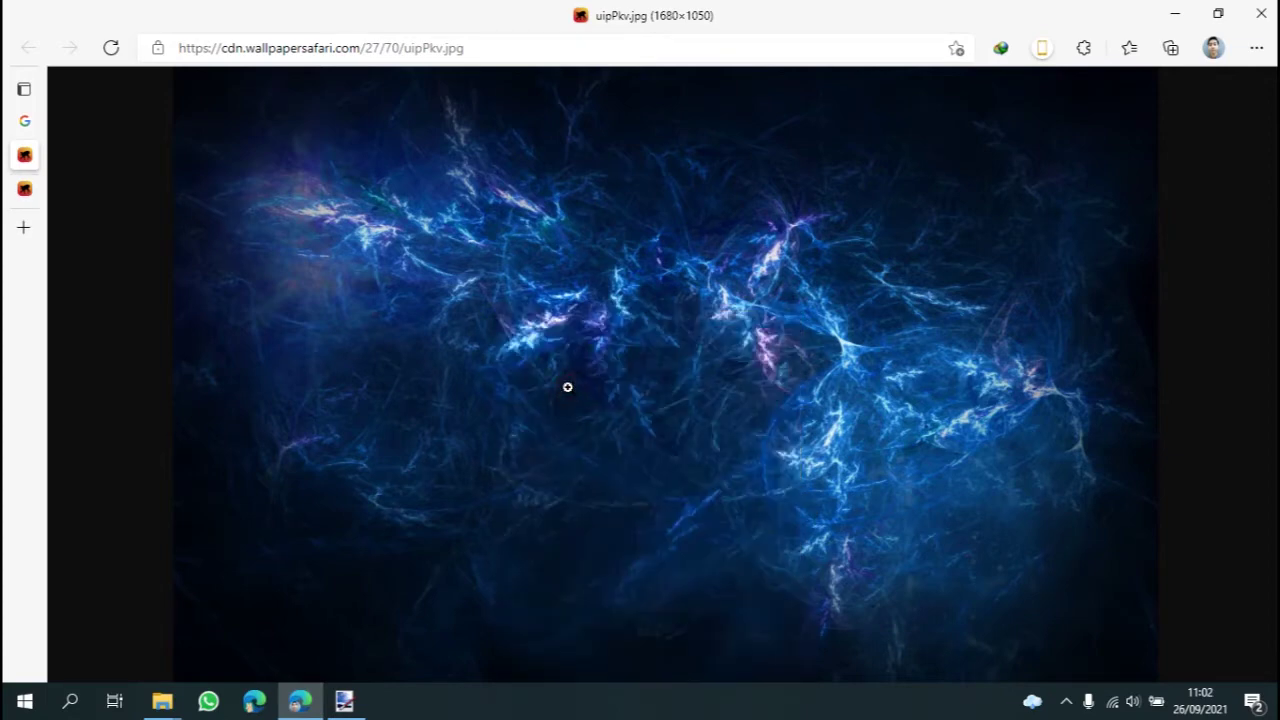
pyautogui.click(344, 700)
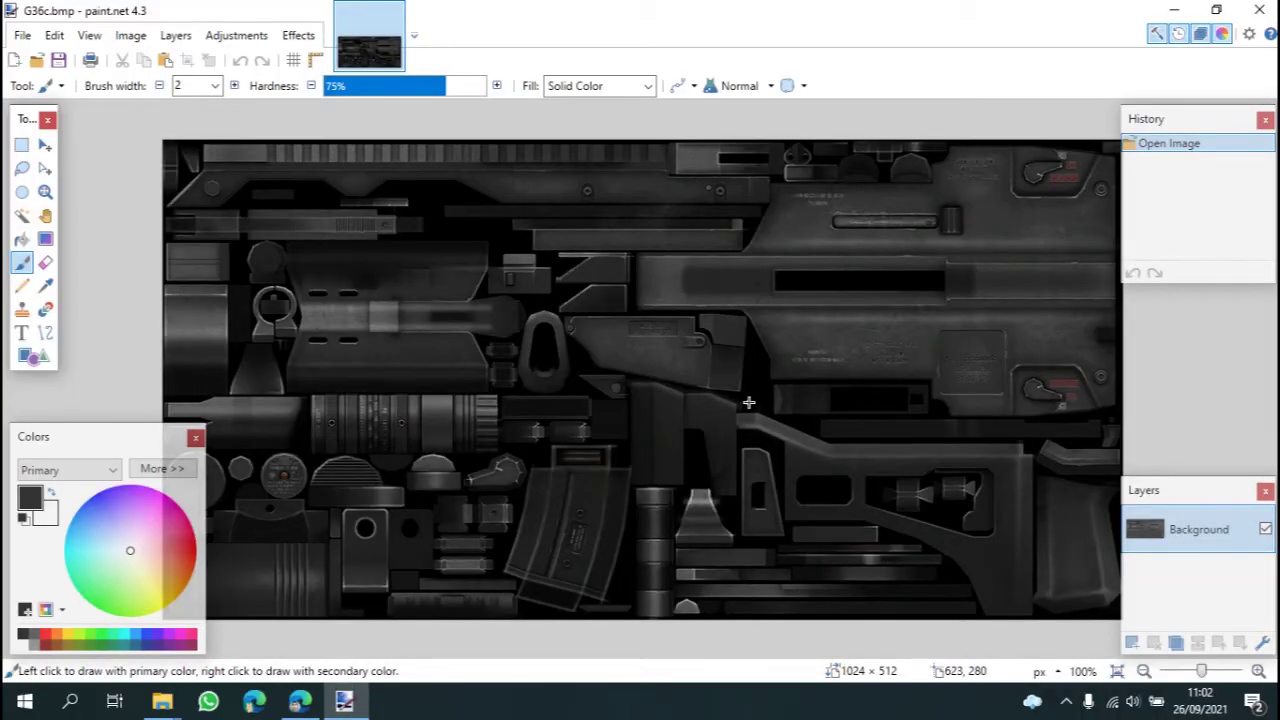
# Step: Add a new layer and paste the wallpaper onto it, keeping the canvas size
pyautogui.hotkey('ctrl', 'shift', 'n')
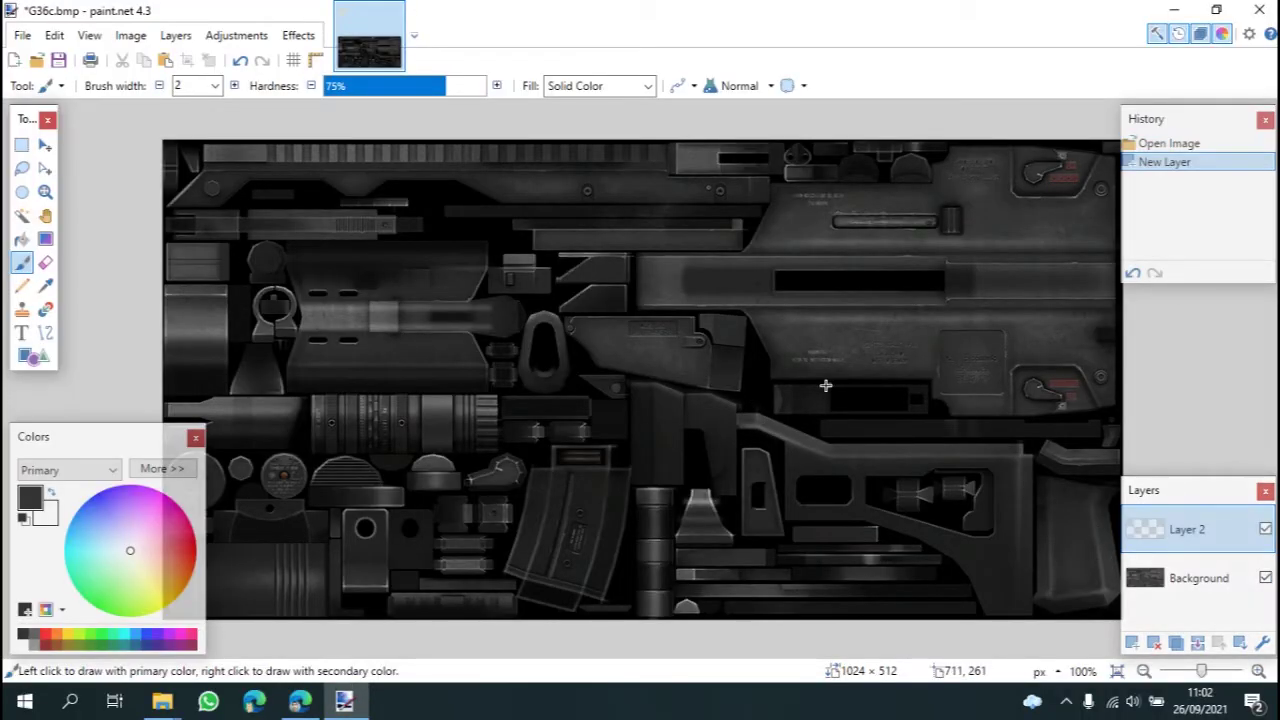
pyautogui.doubleClick(498, 278)
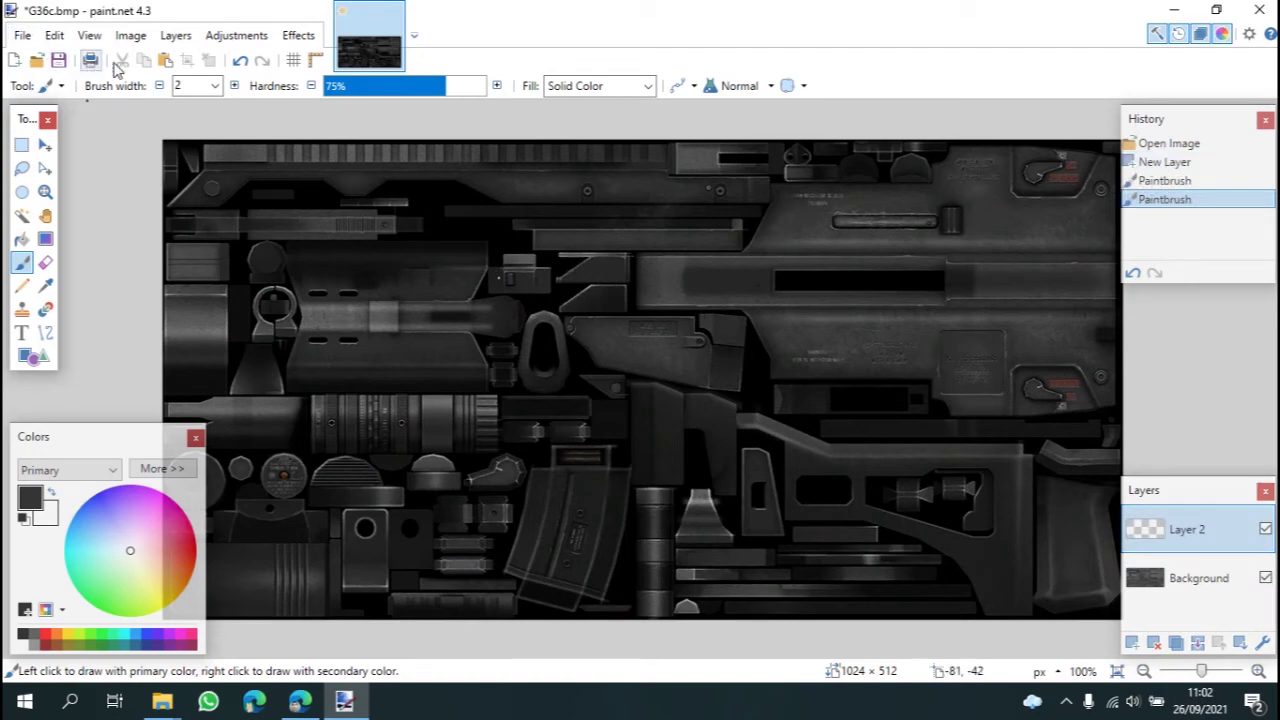
pyautogui.click(165, 60)
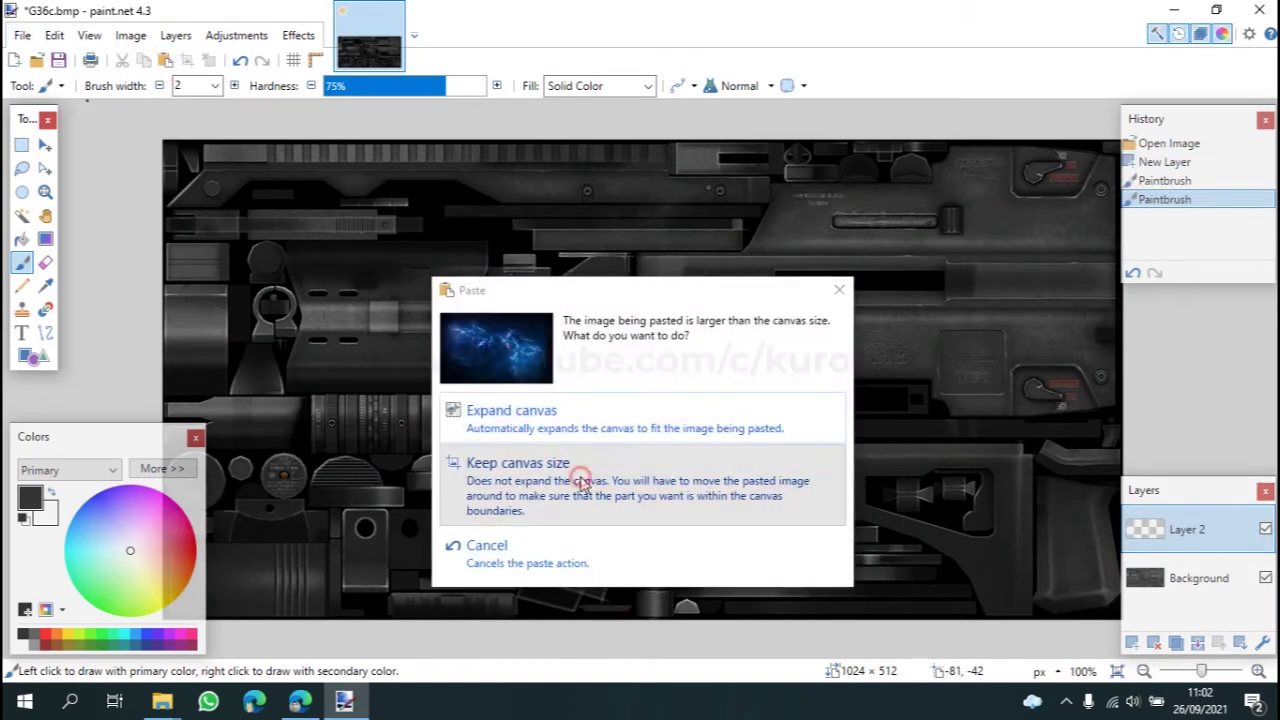
pyautogui.click(583, 484)
# Step: Resize the pasted wallpaper to 1025×512 so it covers the whole texture
pyautogui.hotkey('ctrl', 'shift', 'b')
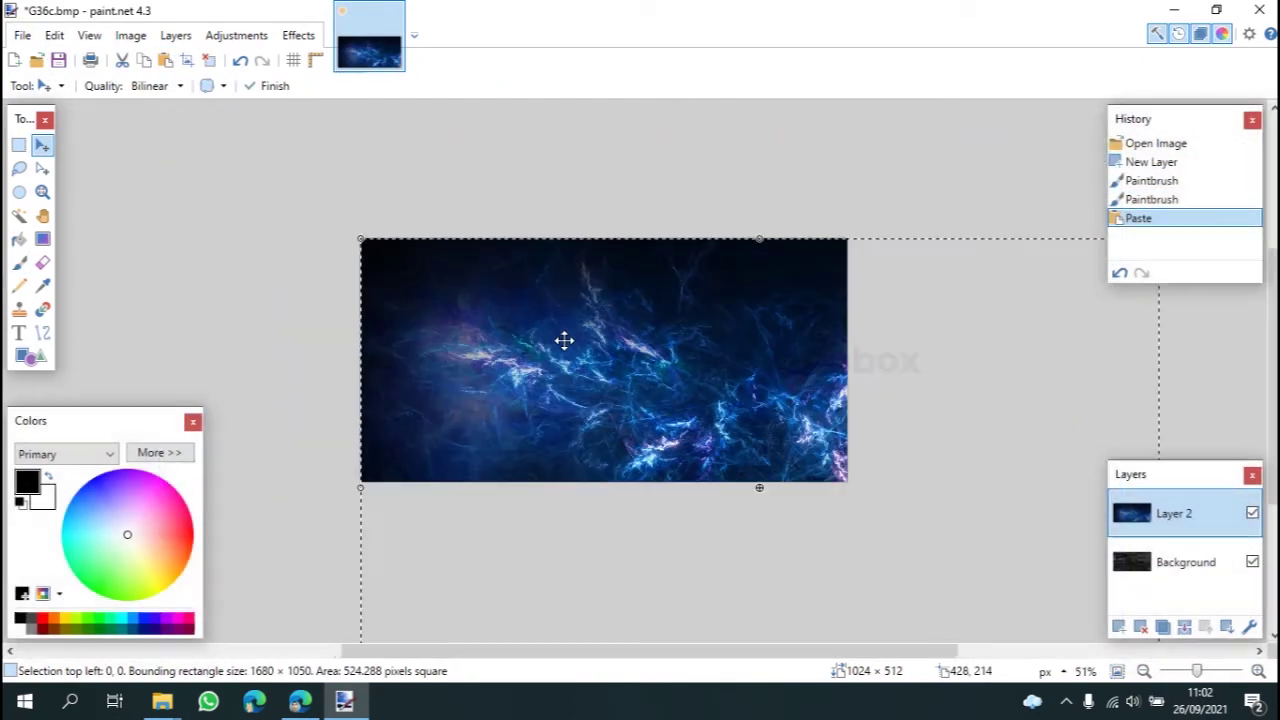
pyautogui.hotkey('ctrl', '-')
pyautogui.moveTo(866, 545); pyautogui.dragTo(728, 432)
pyautogui.keyDown('ctrl'); pyautogui.scroll(6, 700, 405); pyautogui.keyUp('ctrl')
pyautogui.keyDown('ctrl'); pyautogui.scroll(-1, 727, 443); pyautogui.keyUp('ctrl')
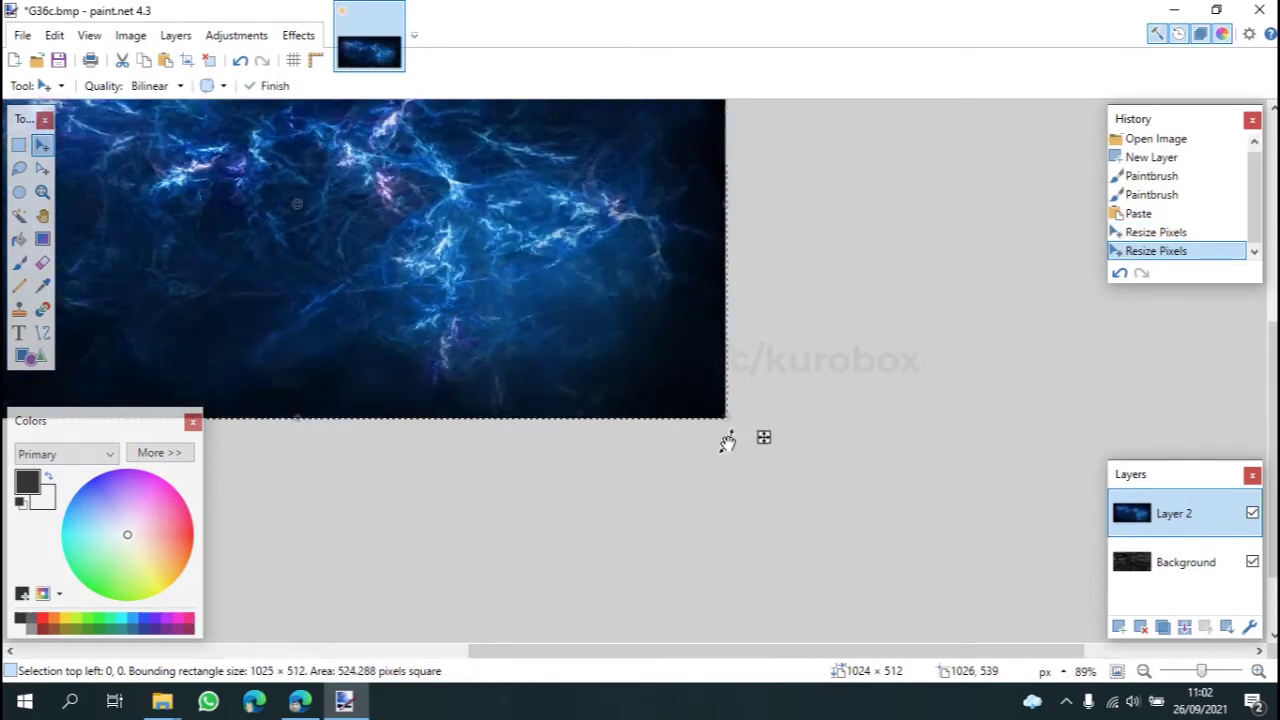
pyautogui.keyDown('ctrl'); pyautogui.scroll(-5, 700, 430); pyautogui.keyUp('ctrl')
pyautogui.keyDown('ctrl'); pyautogui.scroll(4, 460, 234); pyautogui.keyUp('ctrl')
pyautogui.keyDown('ctrl'); pyautogui.scroll(-1, 506, 380); pyautogui.keyUp('ctrl')
pyautogui.keyDown('ctrl'); pyautogui.scroll(1, 517, 380); pyautogui.keyUp('ctrl')
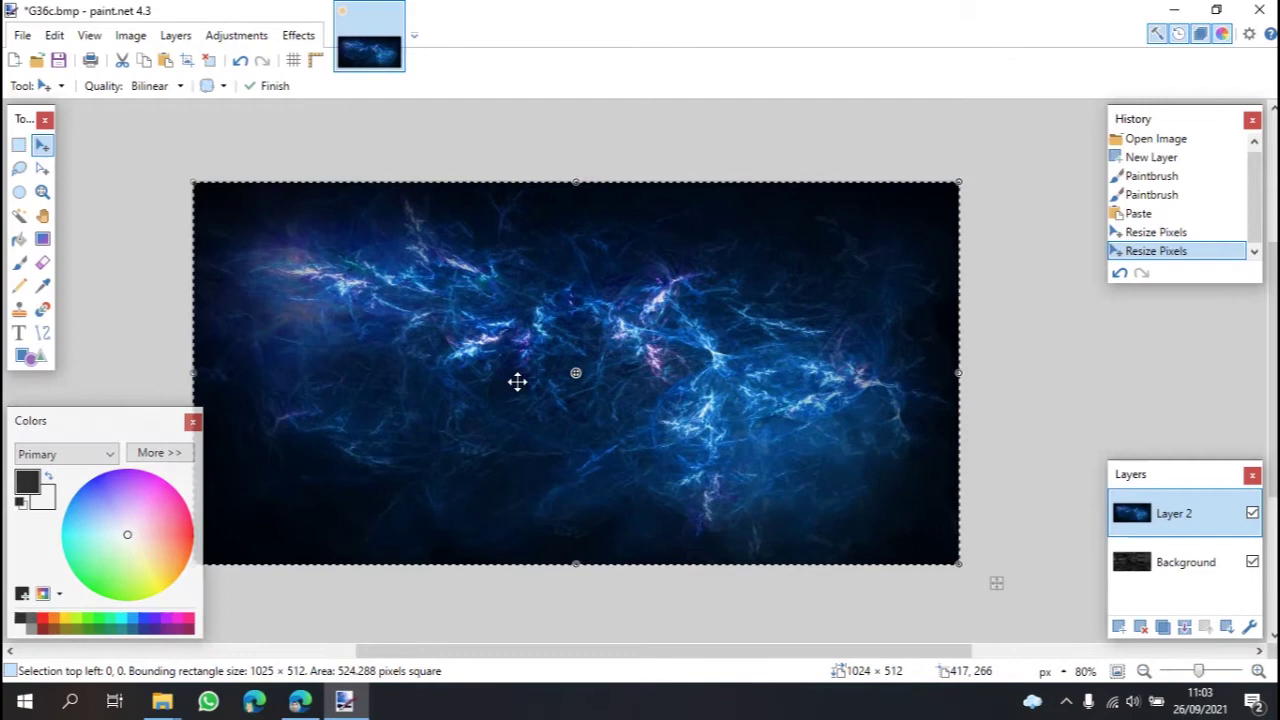
# Step: In Layer 2 properties, preview the Overlay and Color Dodge blend modes
pyautogui.click(1249, 627)
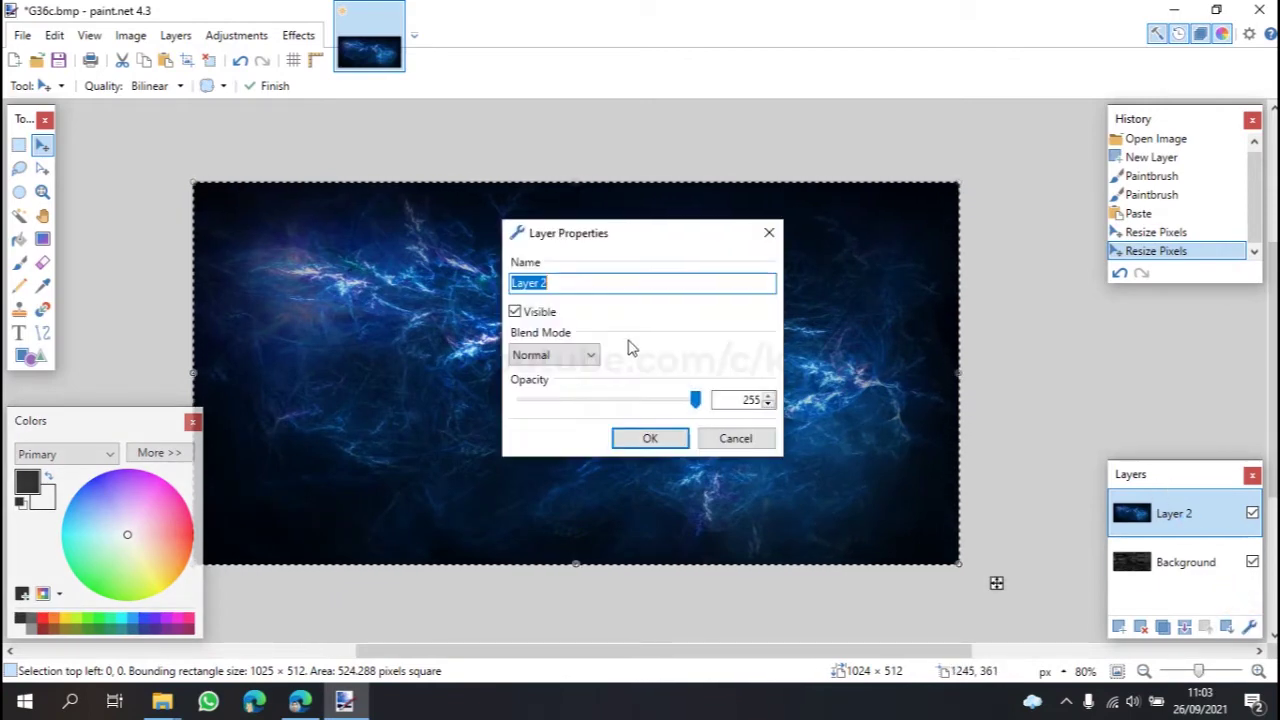
pyautogui.click(556, 362)
pyautogui.click(554, 494)
pyautogui.moveTo(578, 243); pyautogui.dragTo(941, 149)
pyautogui.click(932, 262)
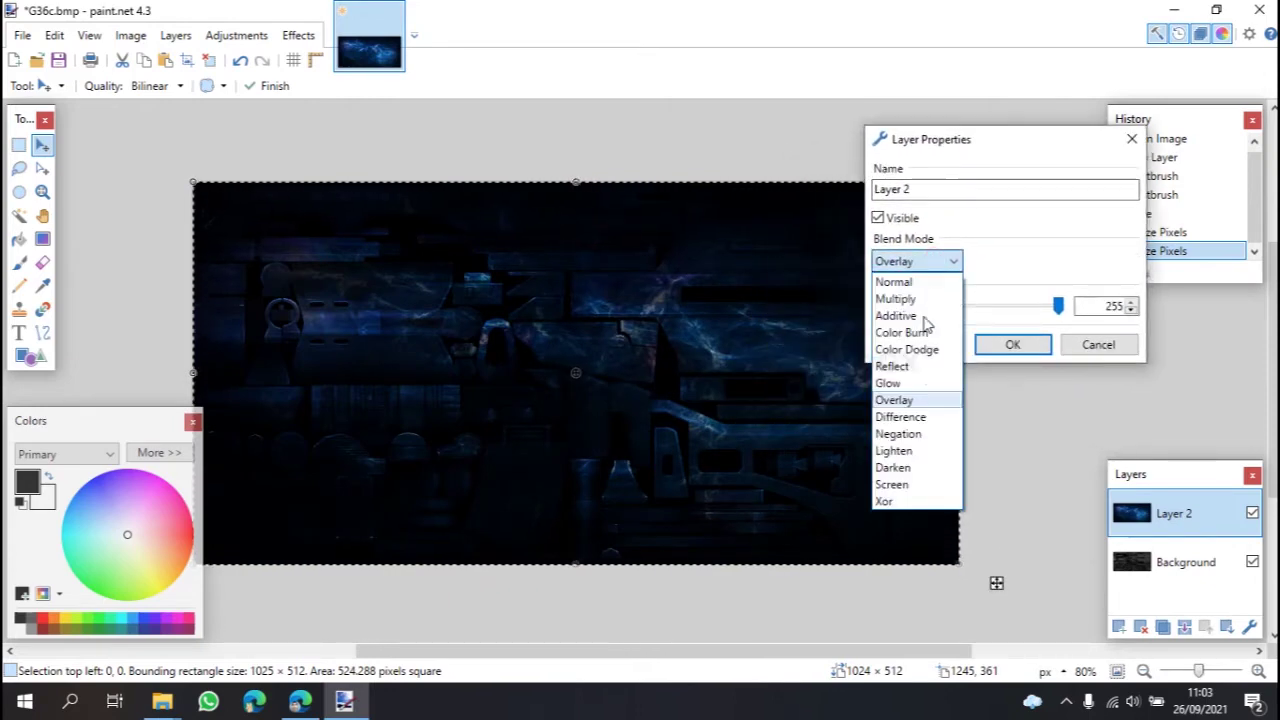
pyautogui.click(912, 350)
# Step: Set Layer 2's blend mode to Negation, confirm, and deselect all
pyautogui.click(932, 262)
pyautogui.click(898, 450)
pyautogui.click(930, 262)
pyautogui.click(920, 447)
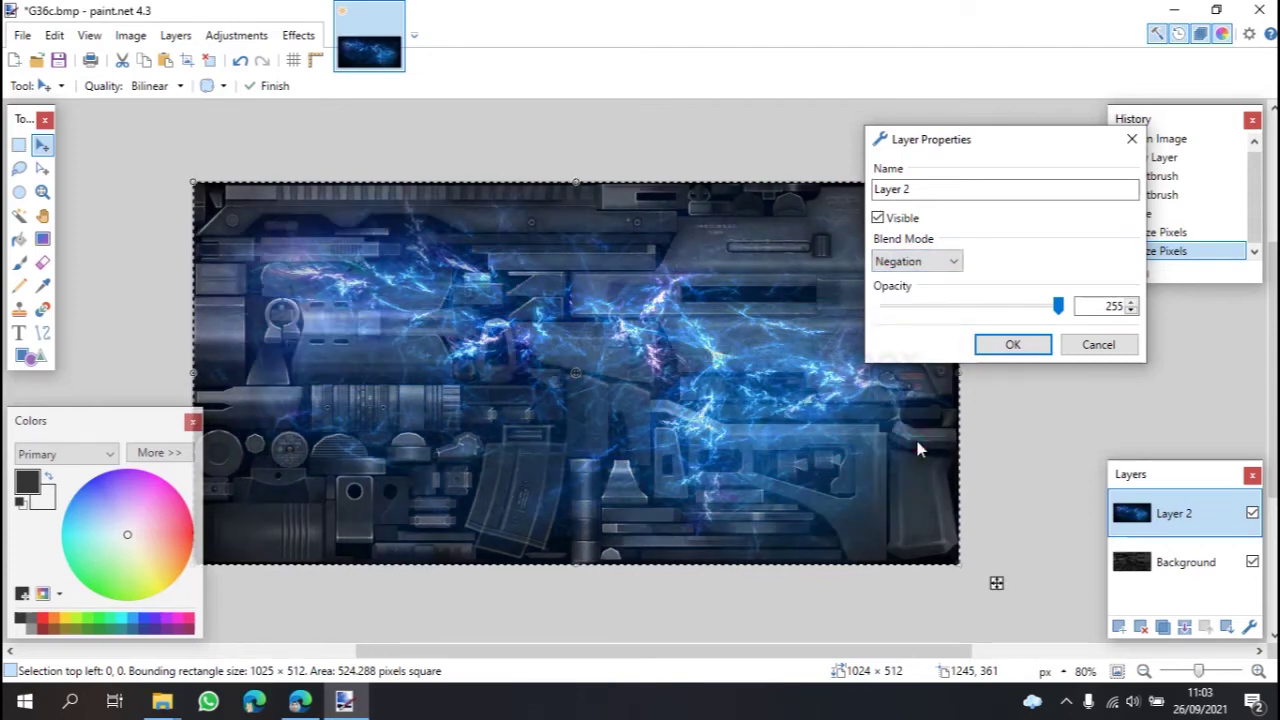
pyautogui.click(1028, 345)
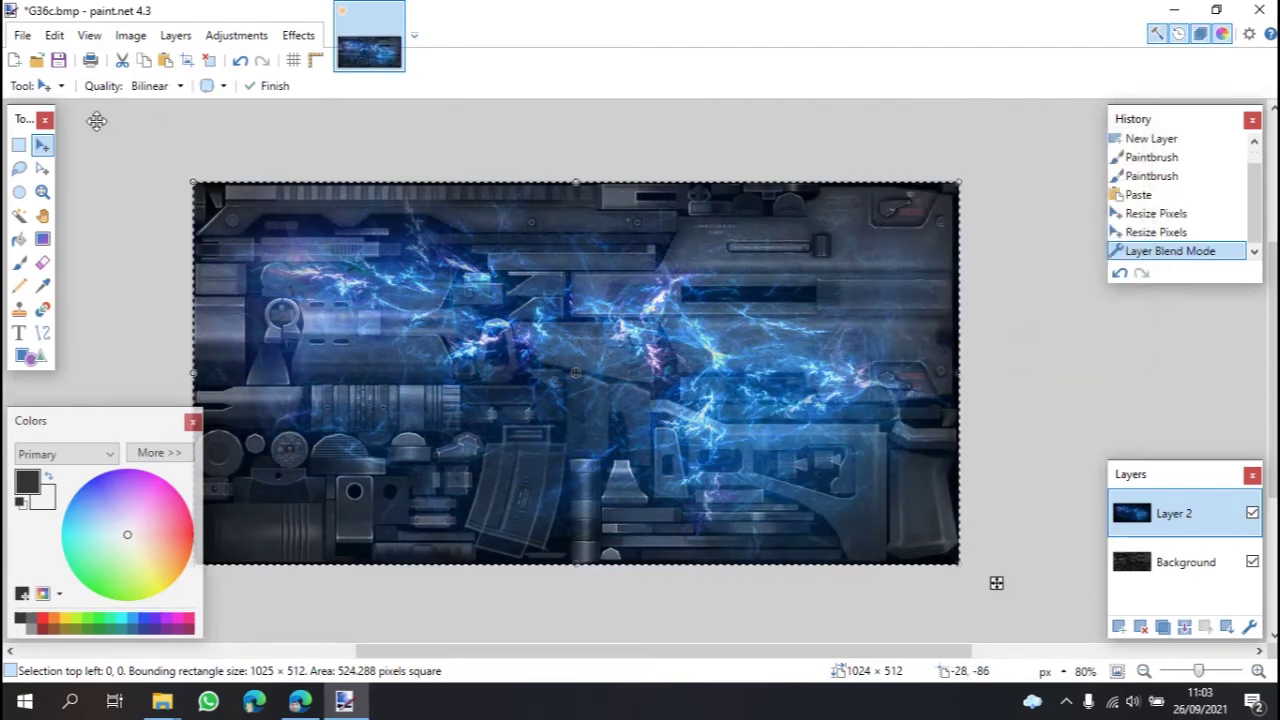
pyautogui.click(18, 144)
pyautogui.click(109, 163)
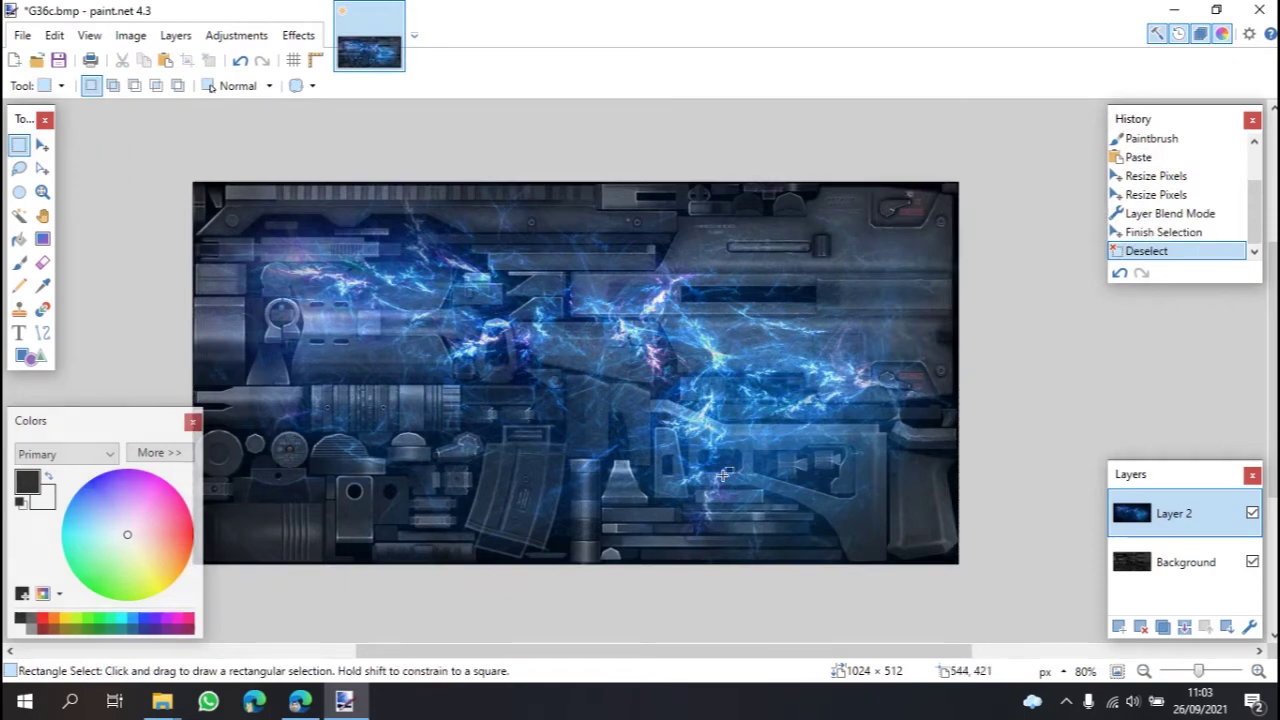
# Step: Save As in BMP format with the name G36c_Light, copying that name
pyautogui.click(24, 35)
pyautogui.click(100, 177)
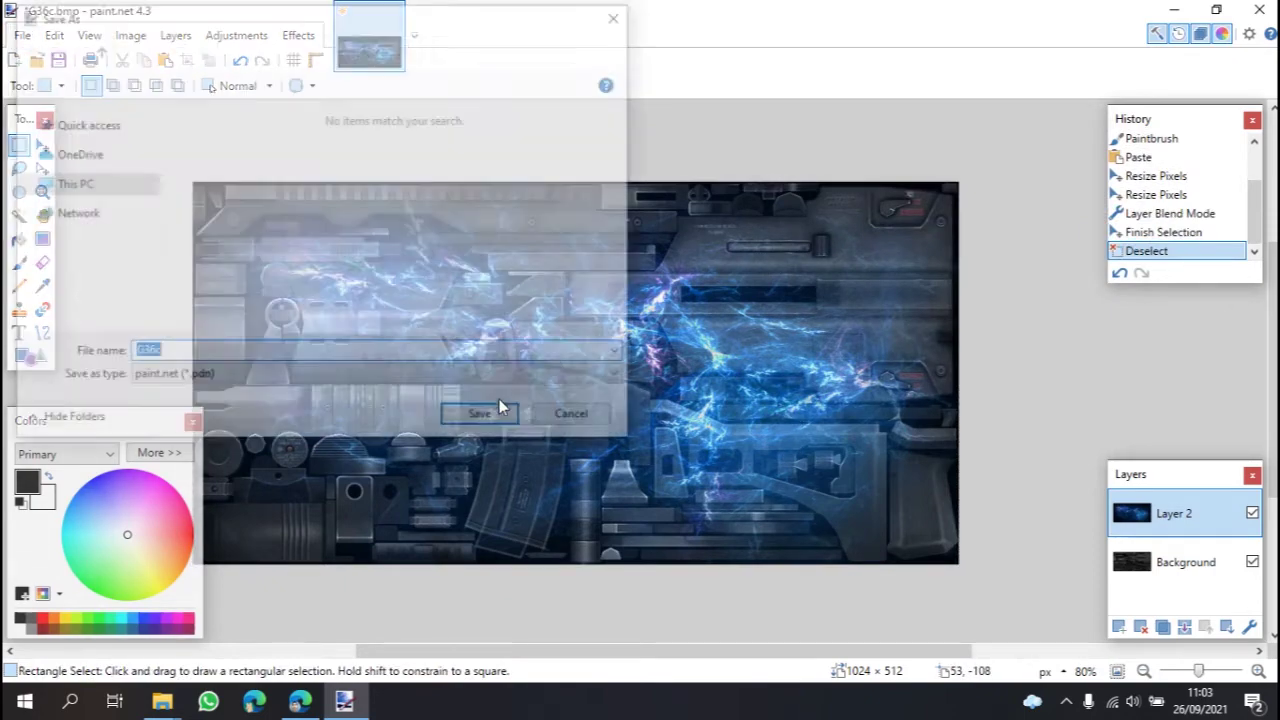
pyautogui.click(250, 380)
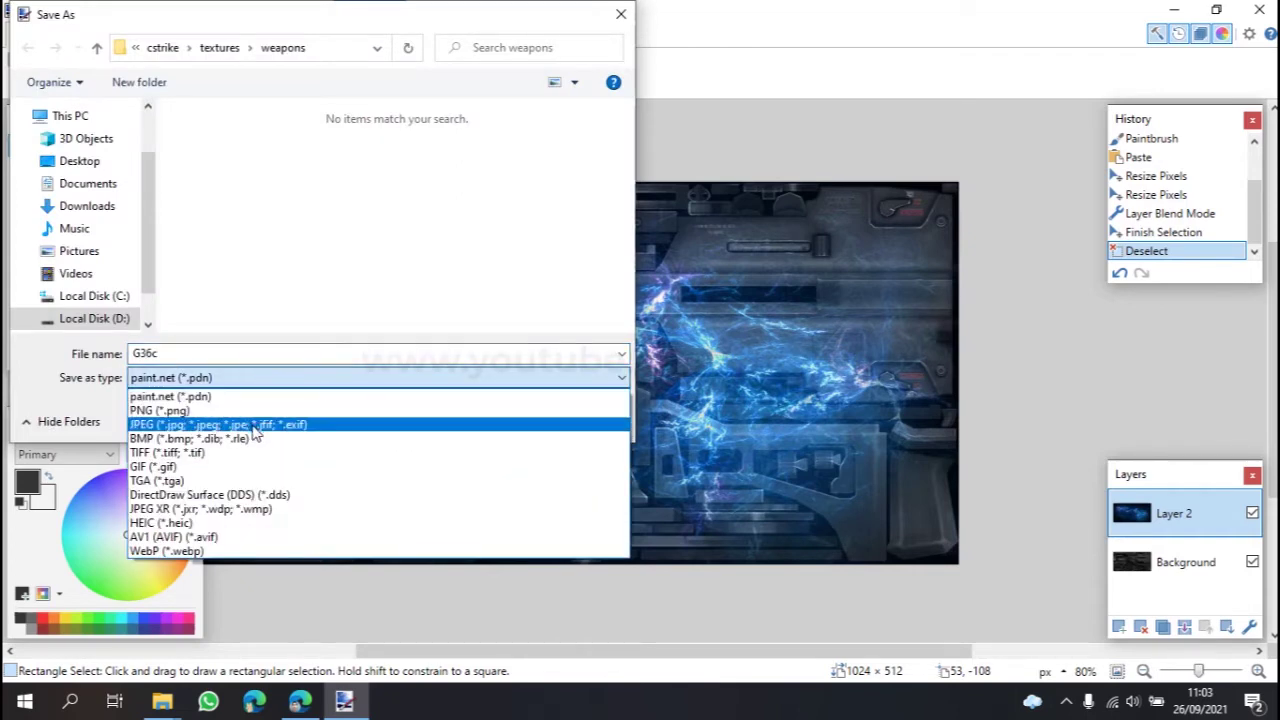
pyautogui.click(205, 439)
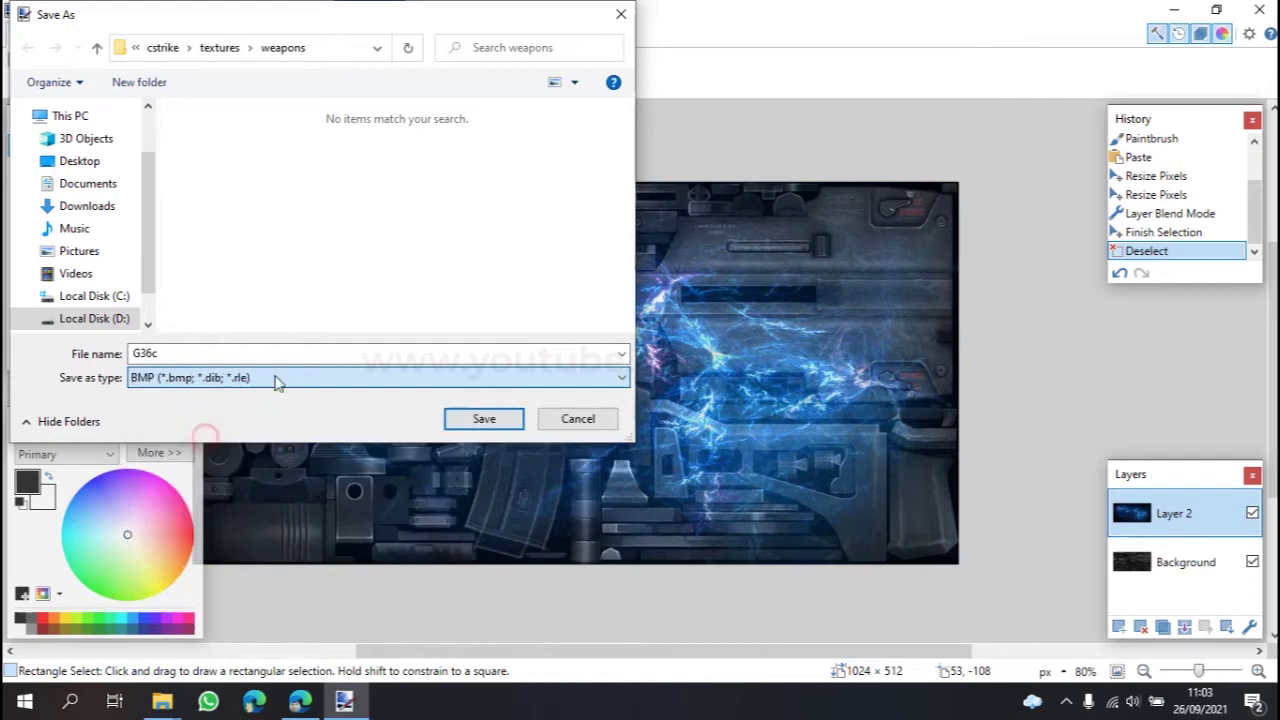
pyautogui.click(196, 353)
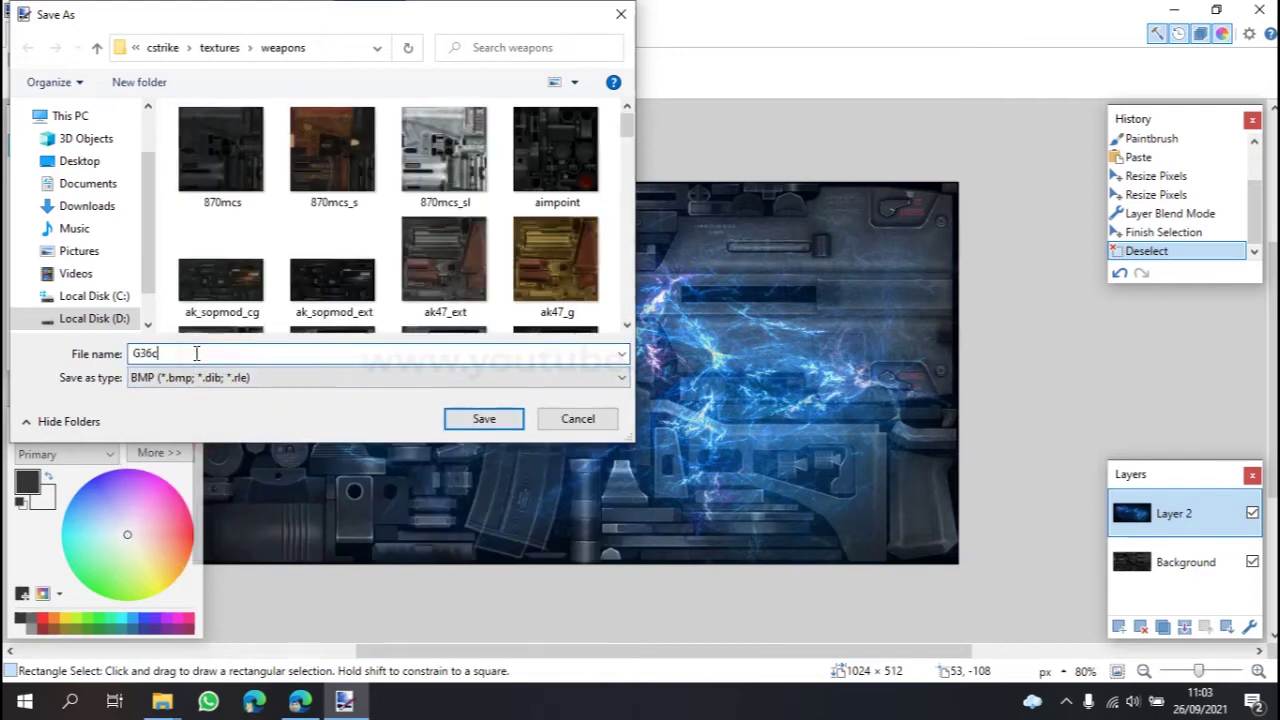
pyautogui.write('_Light')
pyautogui.doubleClick(183, 353)
pyautogui.rightClick(176, 356)
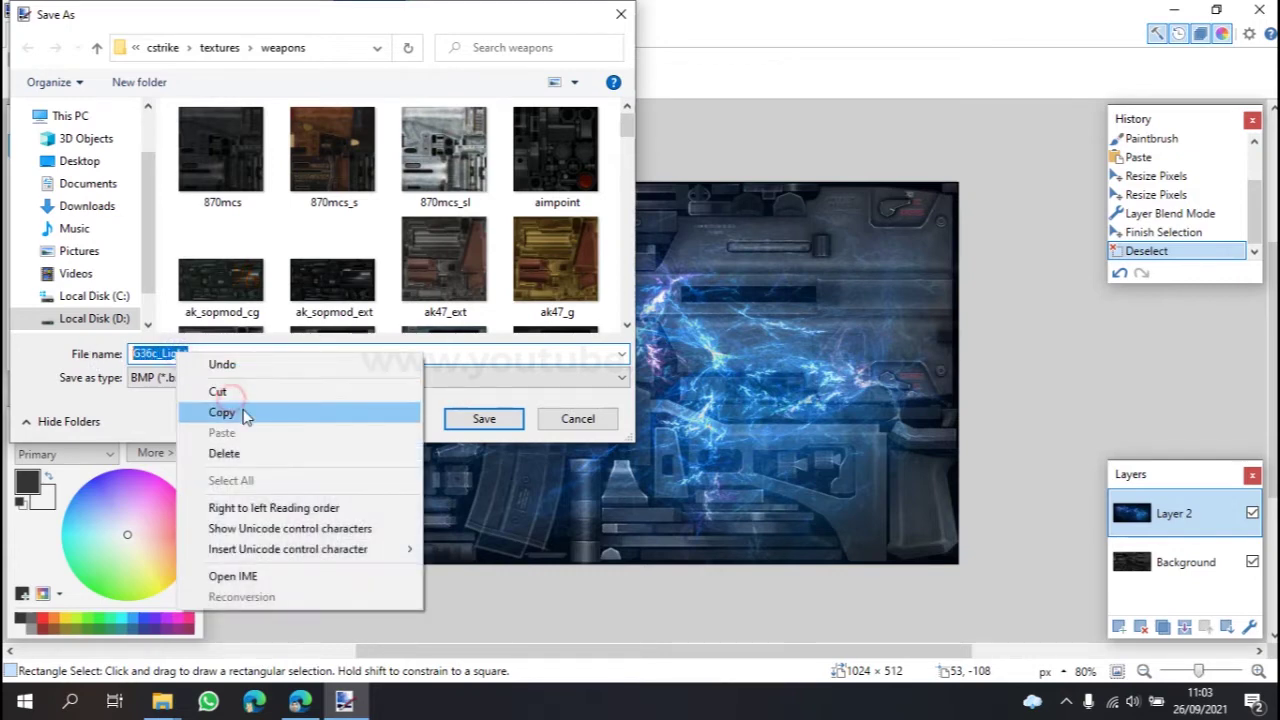
pyautogui.click(245, 413)
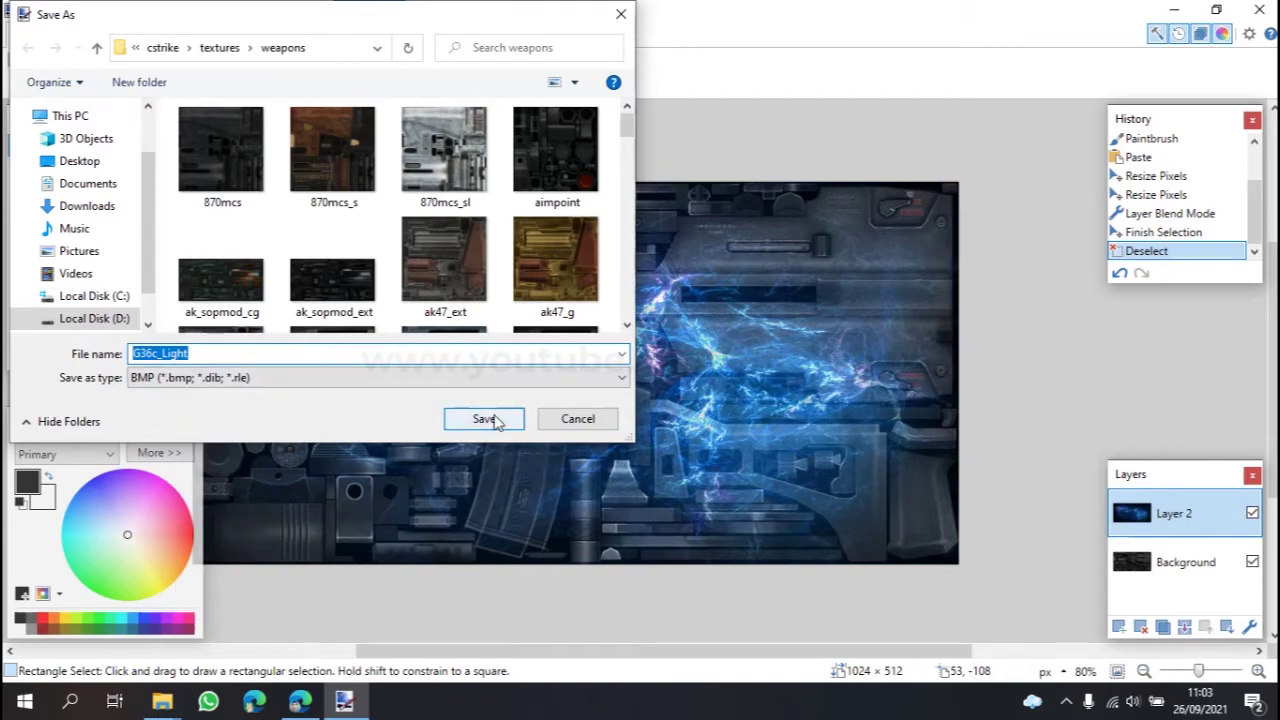
# Step: Save the texture as a 24-bit bitmap and flatten the layers
pyautogui.click(480, 424)
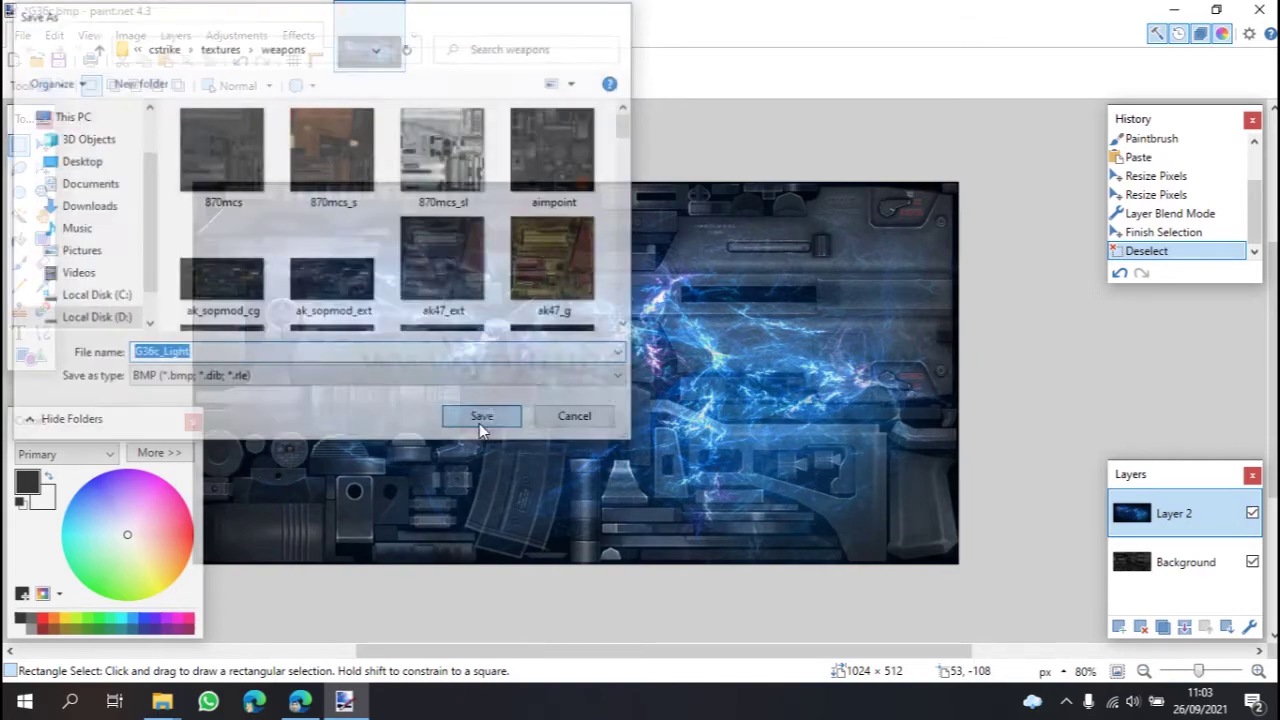
pyautogui.click(409, 222)
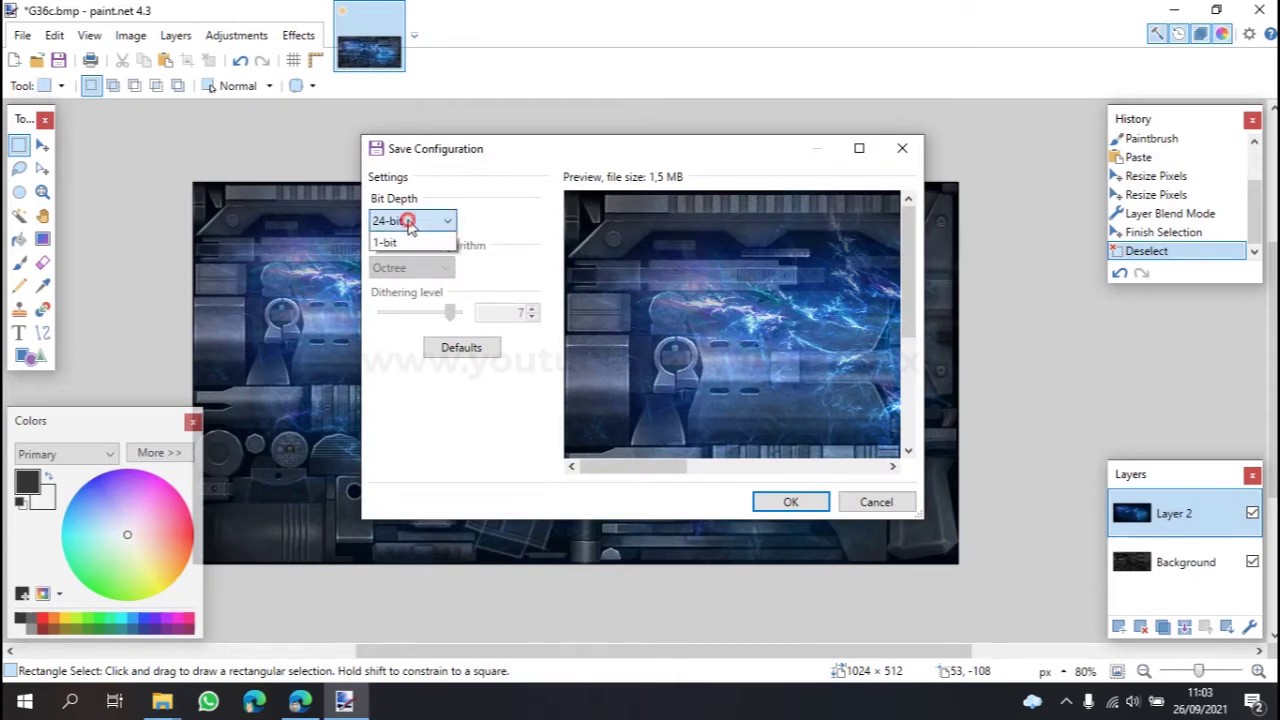
pyautogui.click(409, 224)
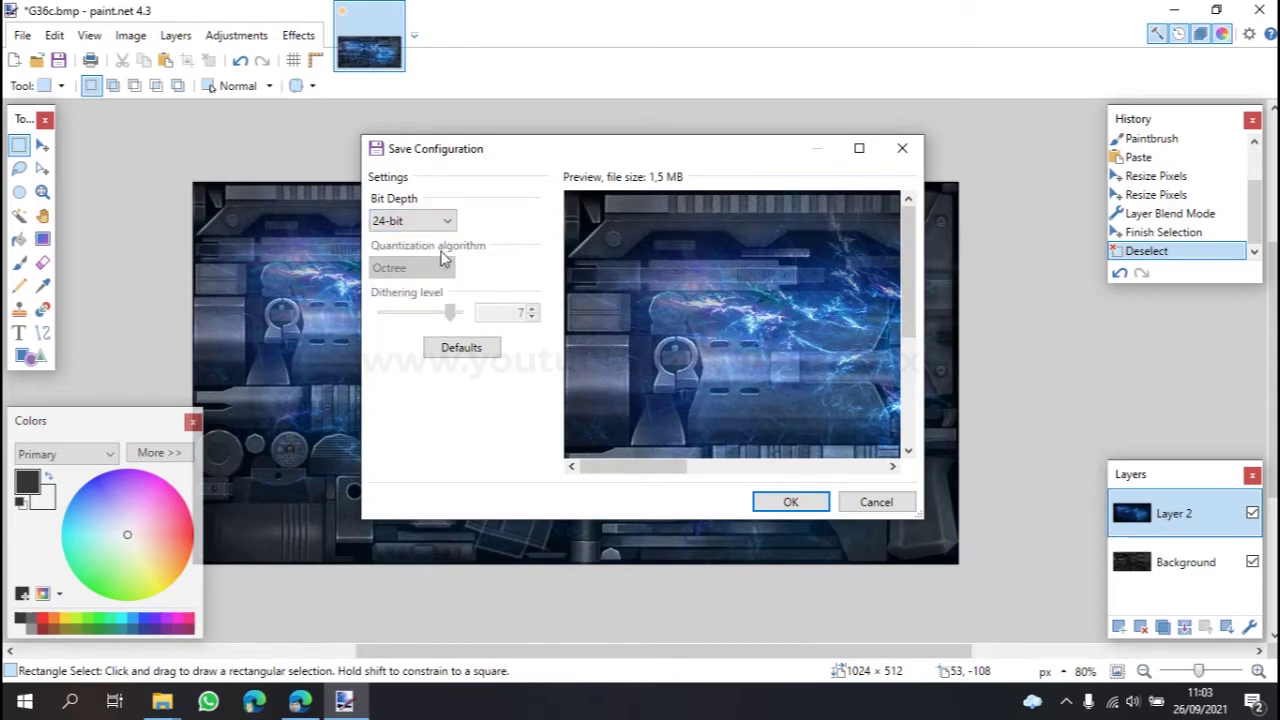
pyautogui.click(790, 501)
pyautogui.click(598, 378)
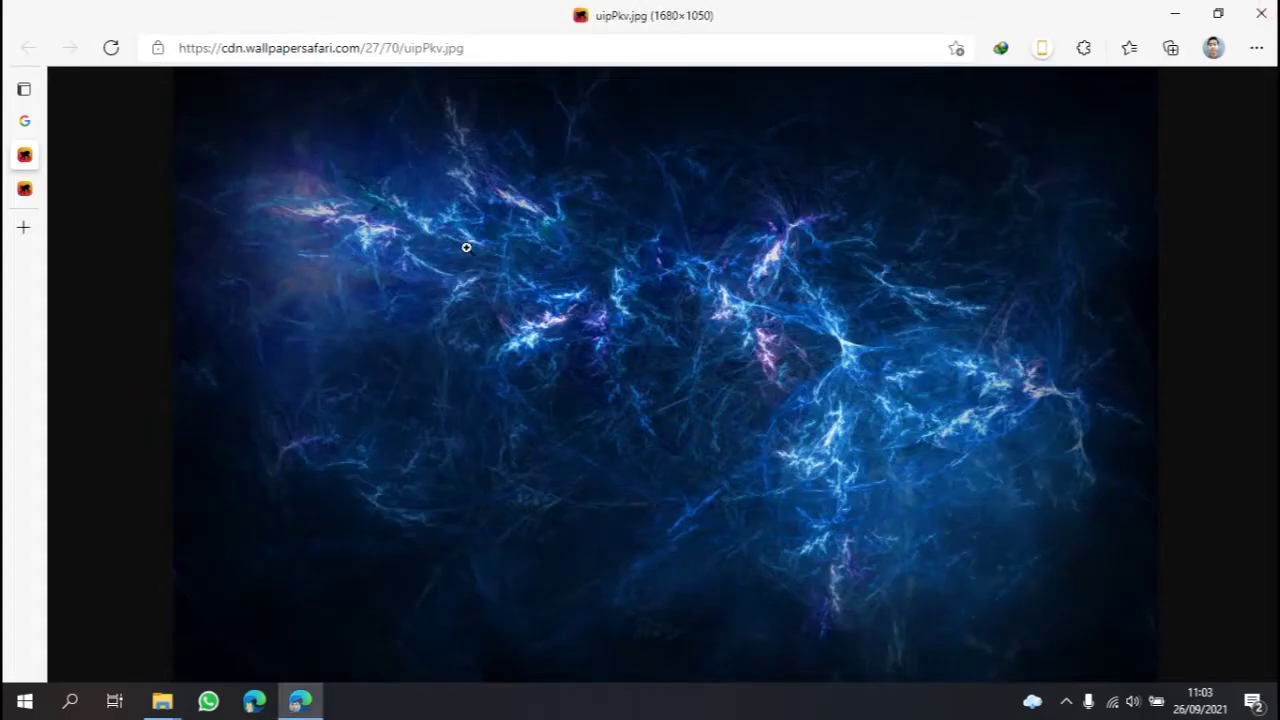
# Step: Return to the weapons folder window, go up to textures, and open list.txt
pyautogui.moveTo(170, 690)
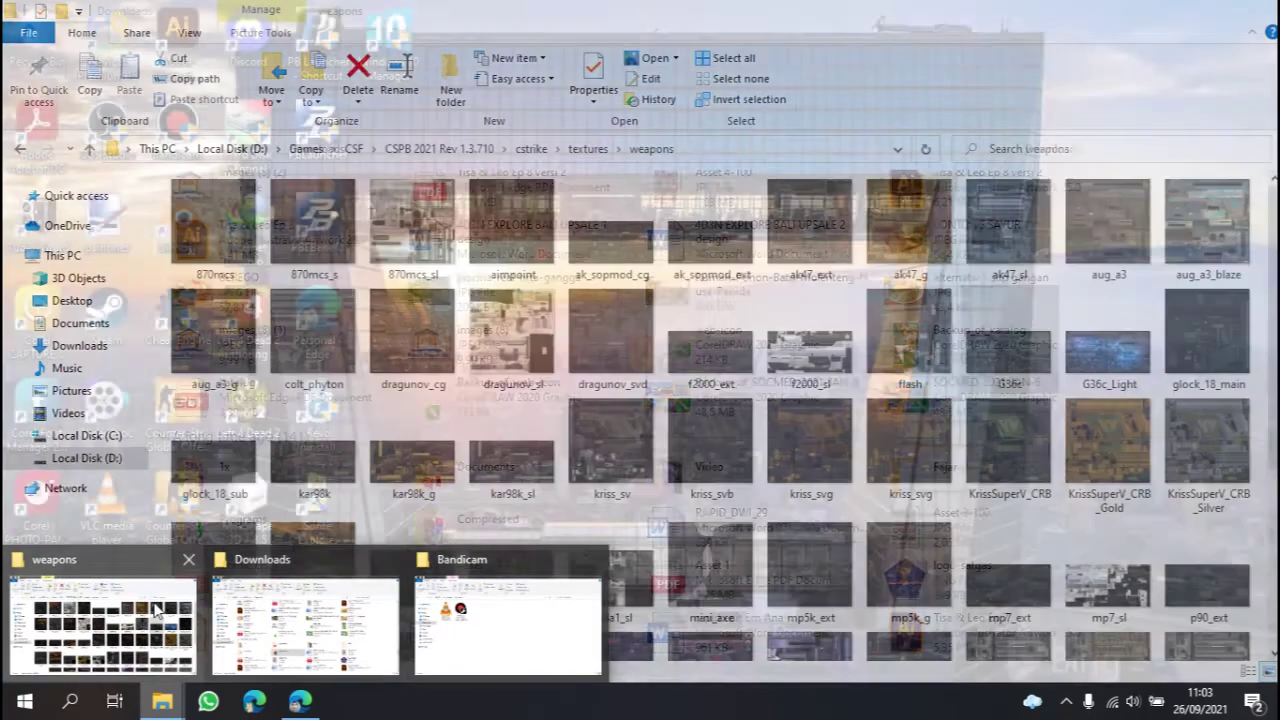
pyautogui.click(110, 620)
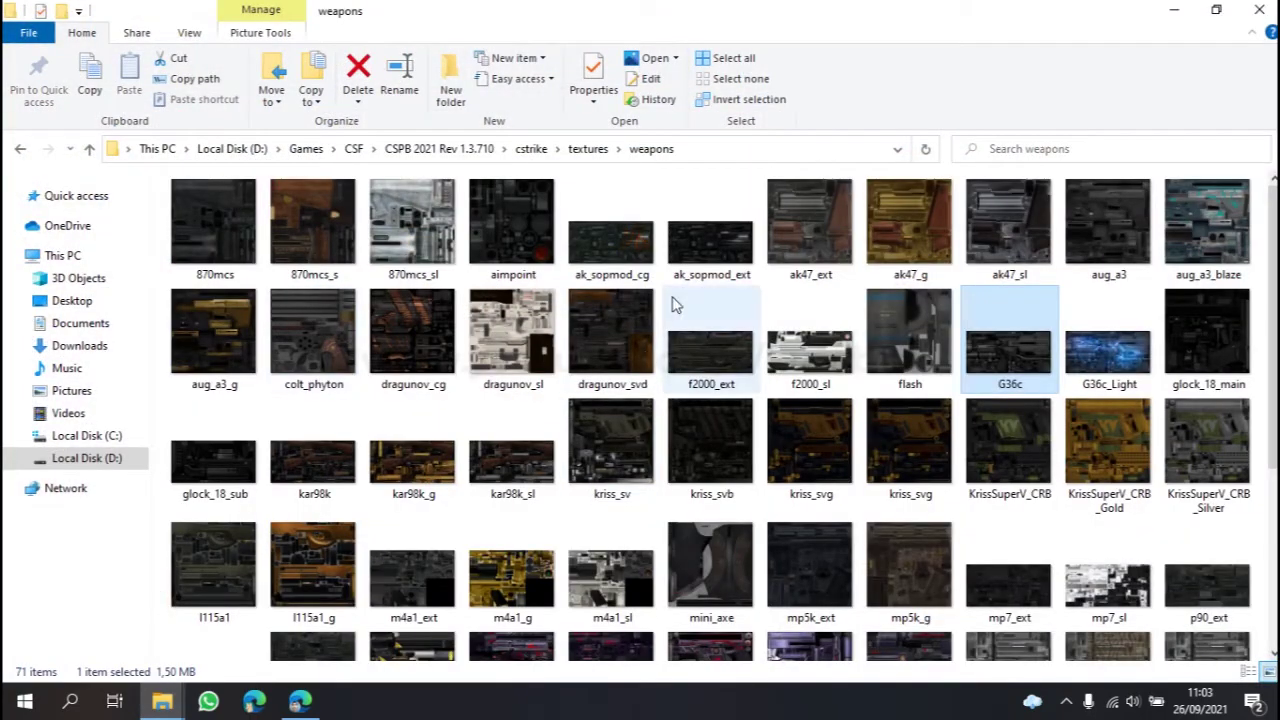
pyautogui.scroll(-3, 650, 213)
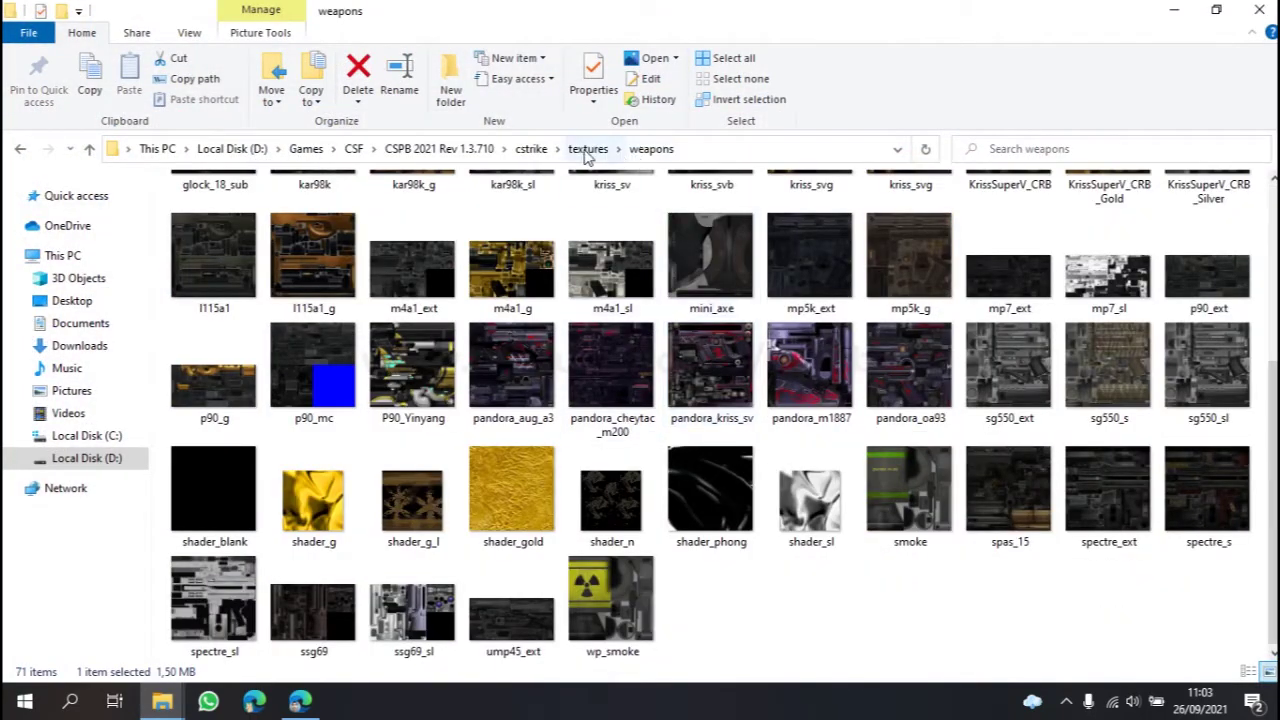
pyautogui.click(588, 148)
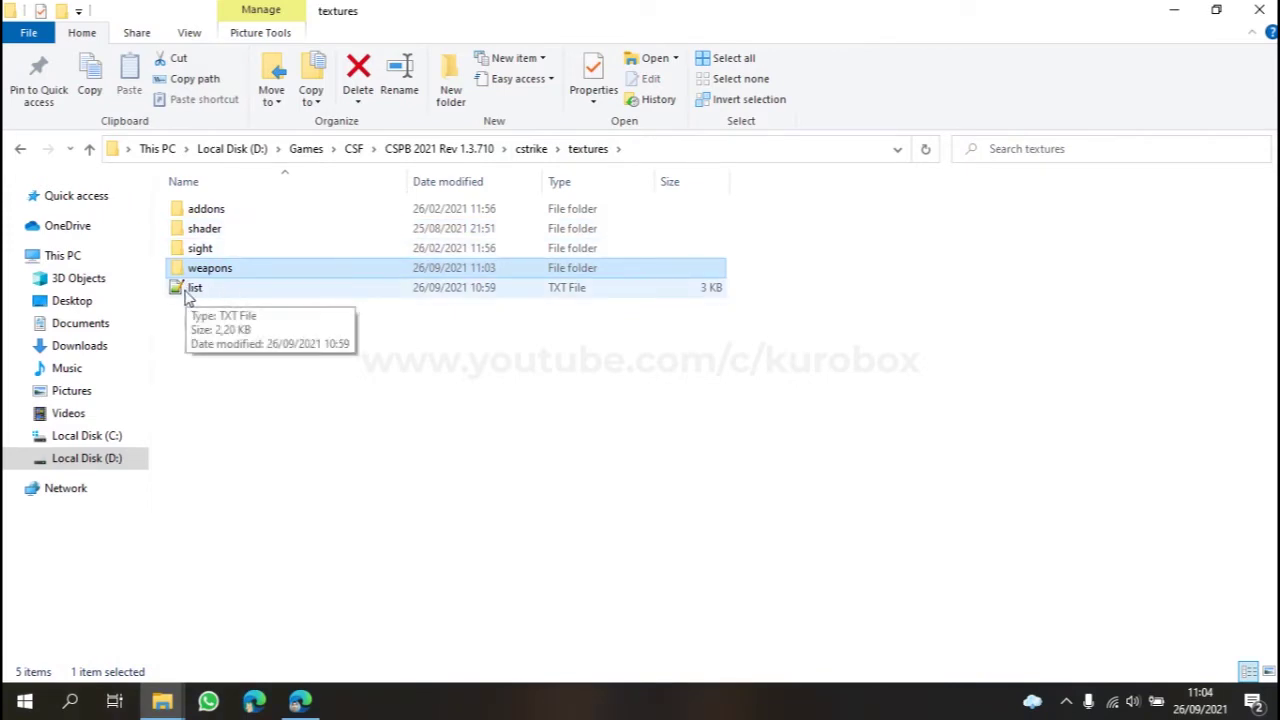
pyautogui.click(190, 289)
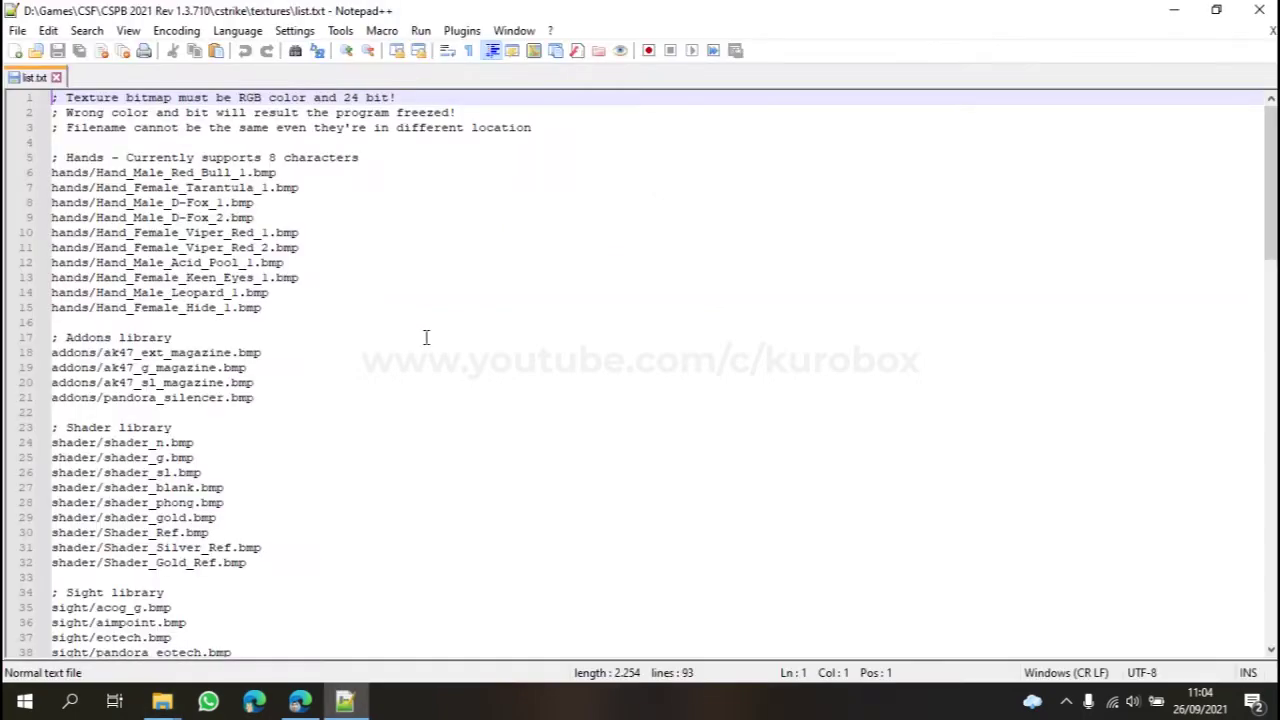
# Step: Add the line weapons/G36c_Light.bmp right after weapons/flash.bmp in list.txt
pyautogui.scroll(-18, 425, 337)
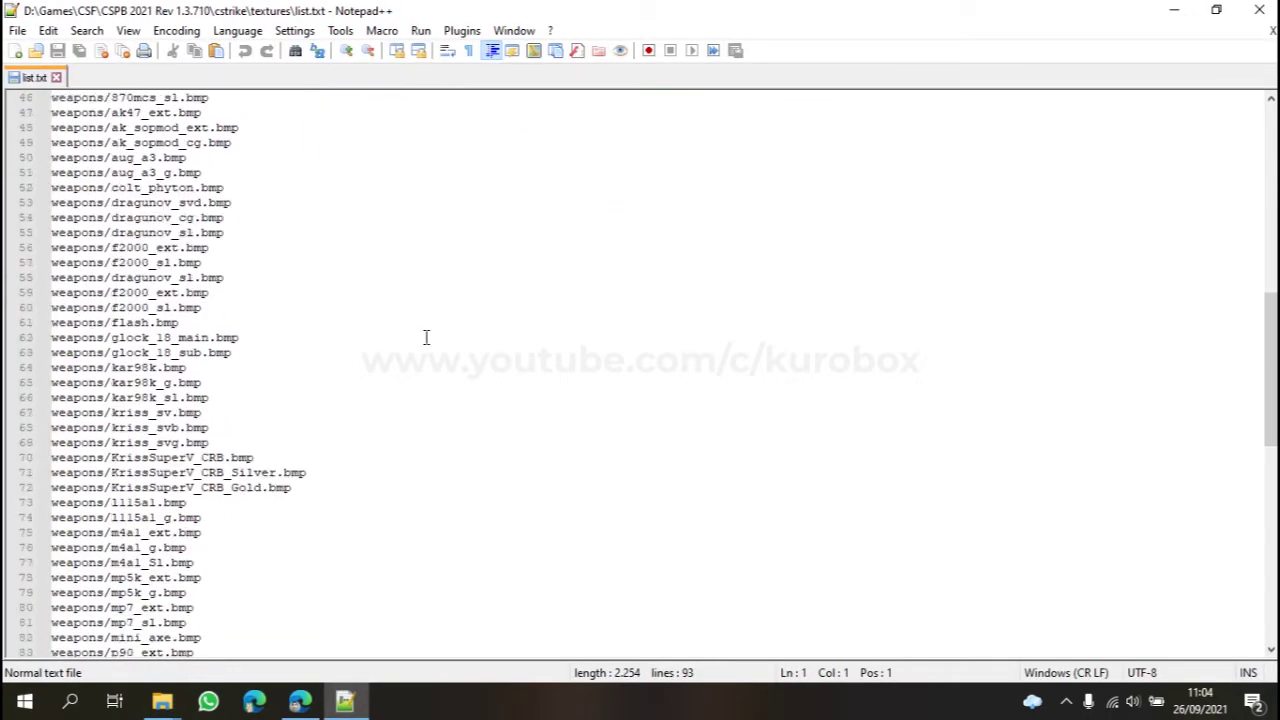
pyautogui.scroll(-4, 425, 337)
pyautogui.scroll(9, 425, 335)
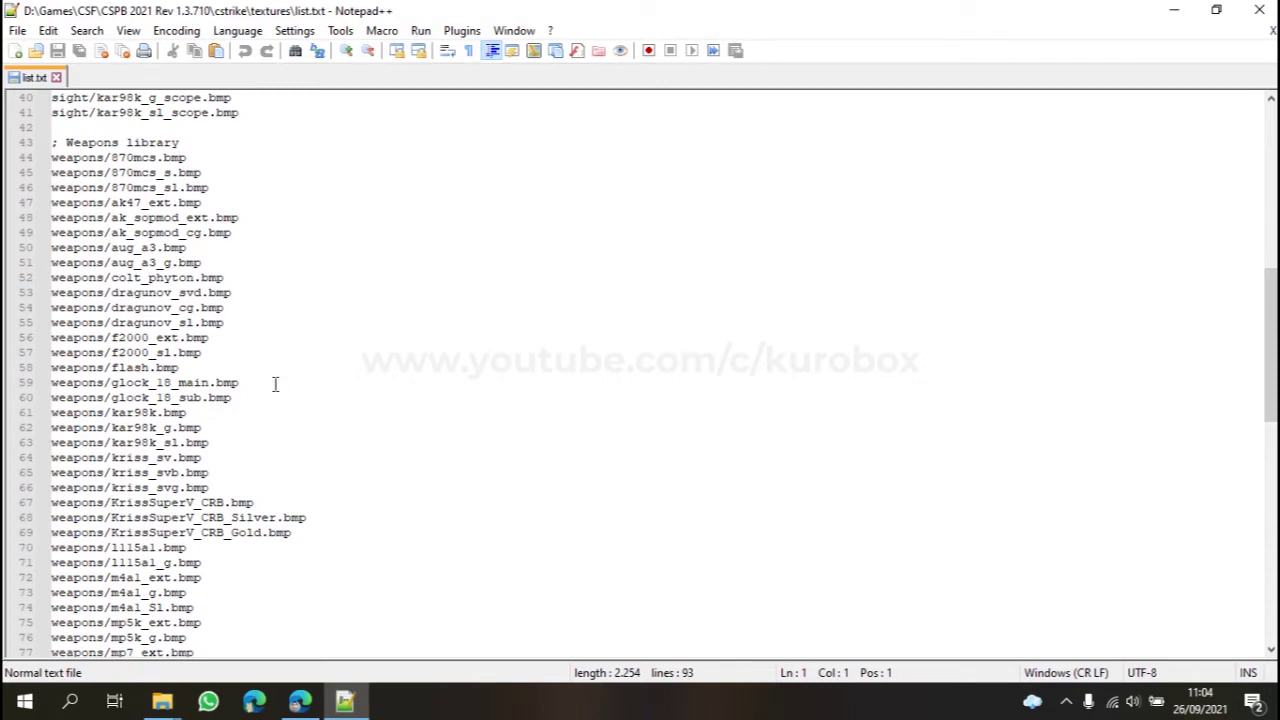
pyautogui.click(214, 369)
pyautogui.press('Return')
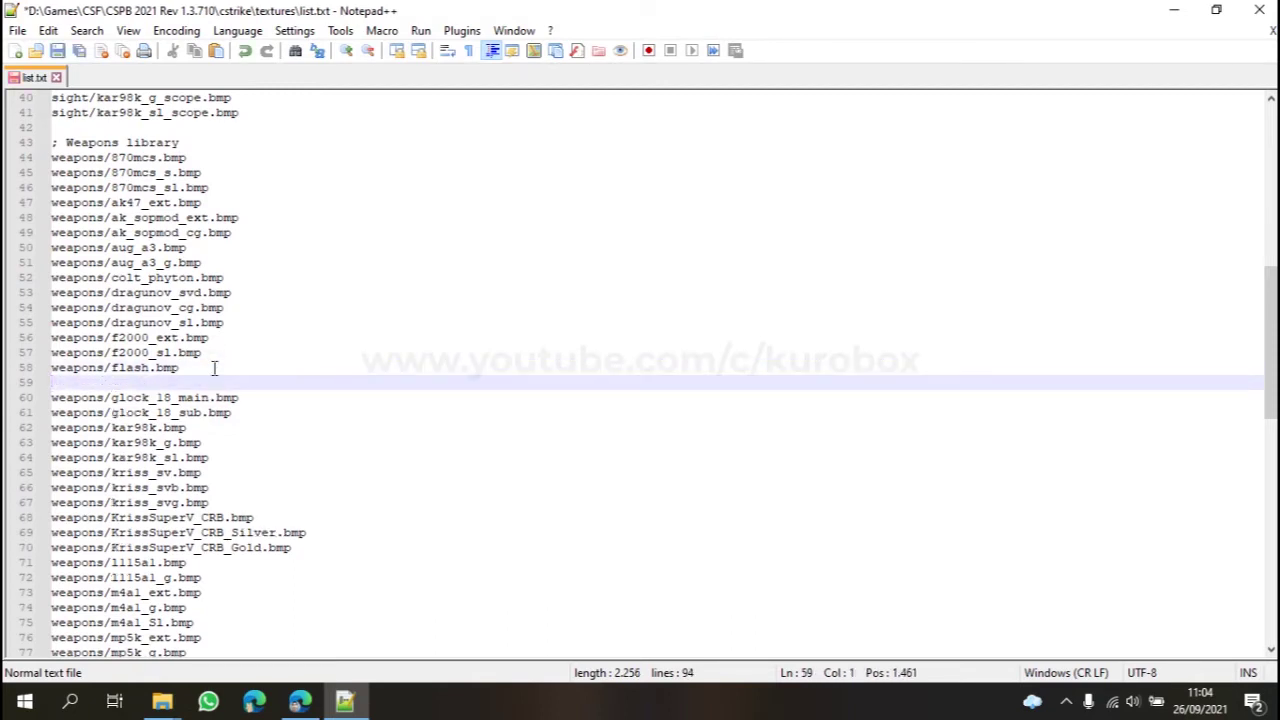
pyautogui.write('weap')
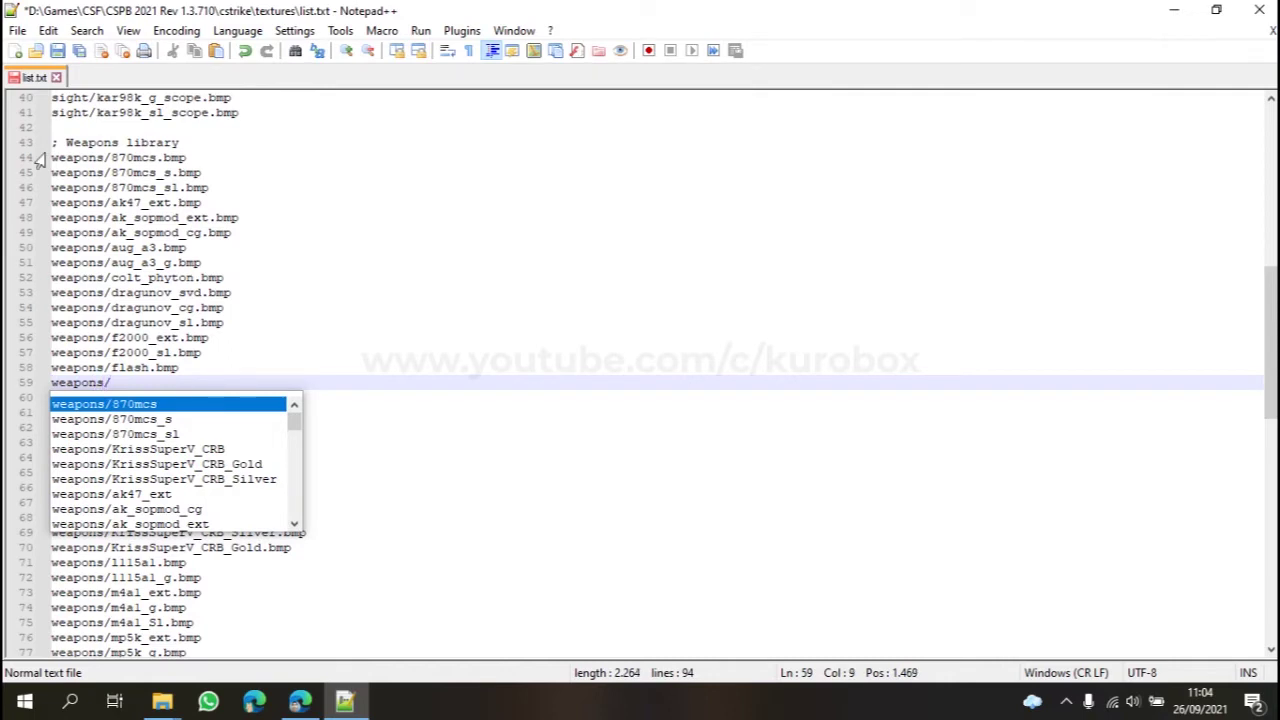
pyautogui.write('ons/')
pyautogui.rightClick(130, 383)
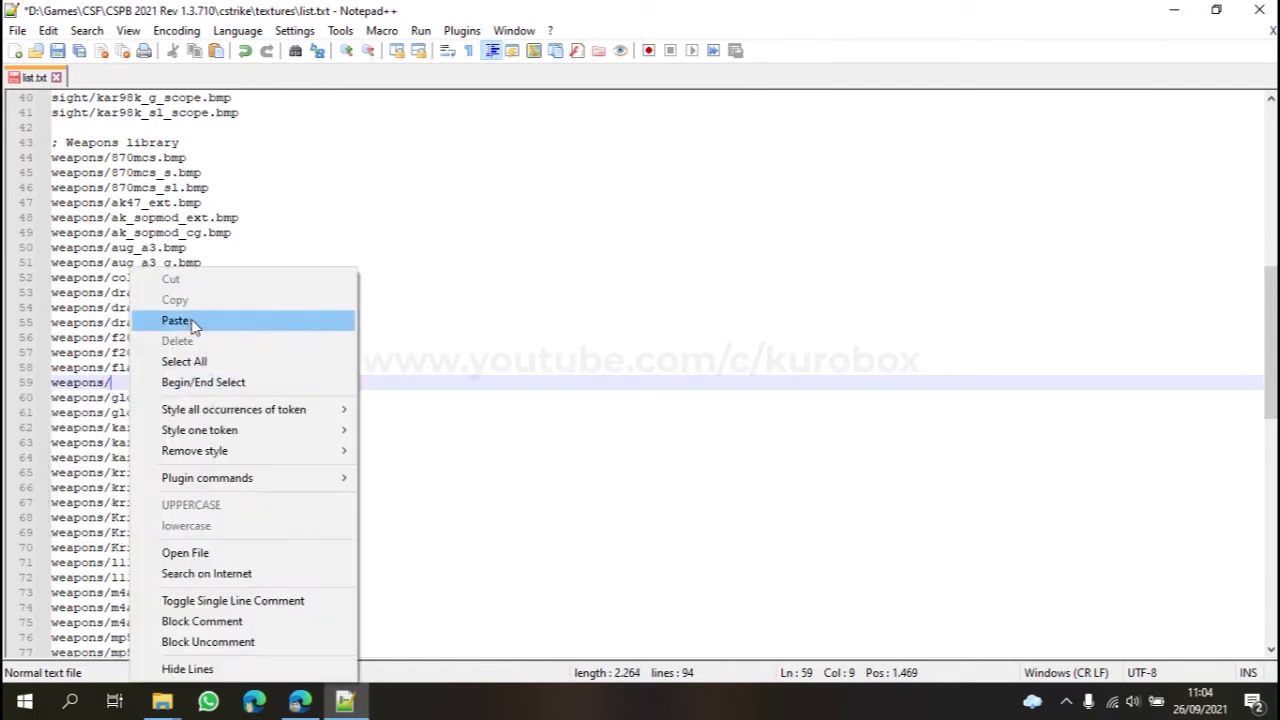
pyautogui.click(158, 320)
pyautogui.write('.')
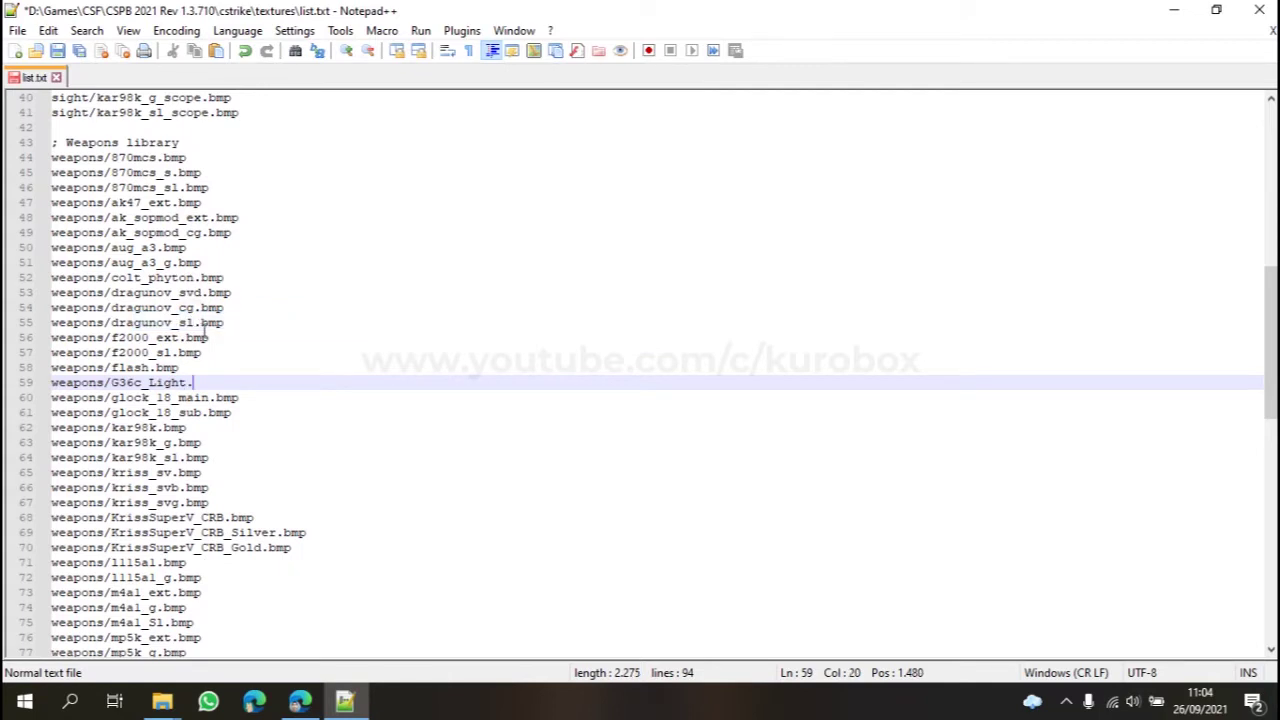
pyautogui.write('bmp')
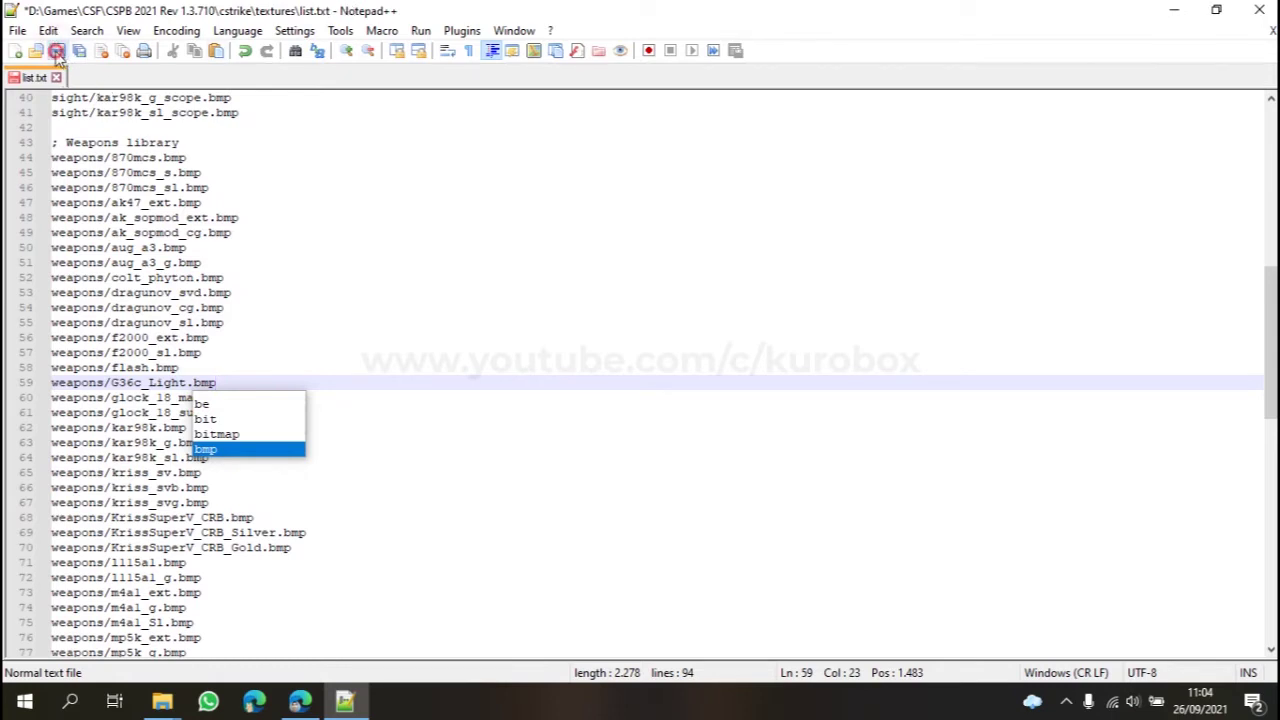
# Step: Save list.txt and minimize Notepad++ back to File Explorer
pyautogui.hotkey('ctrl', 's')
pyautogui.click(218, 340)
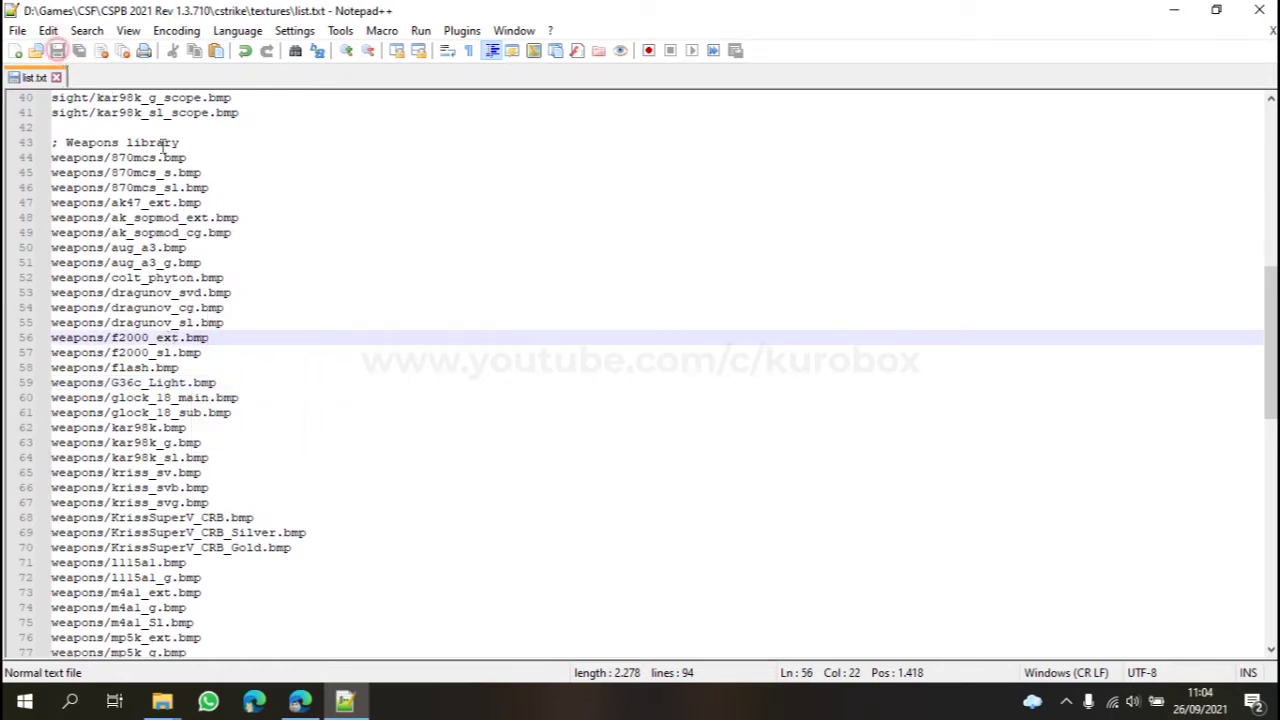
pyautogui.click(344, 700)
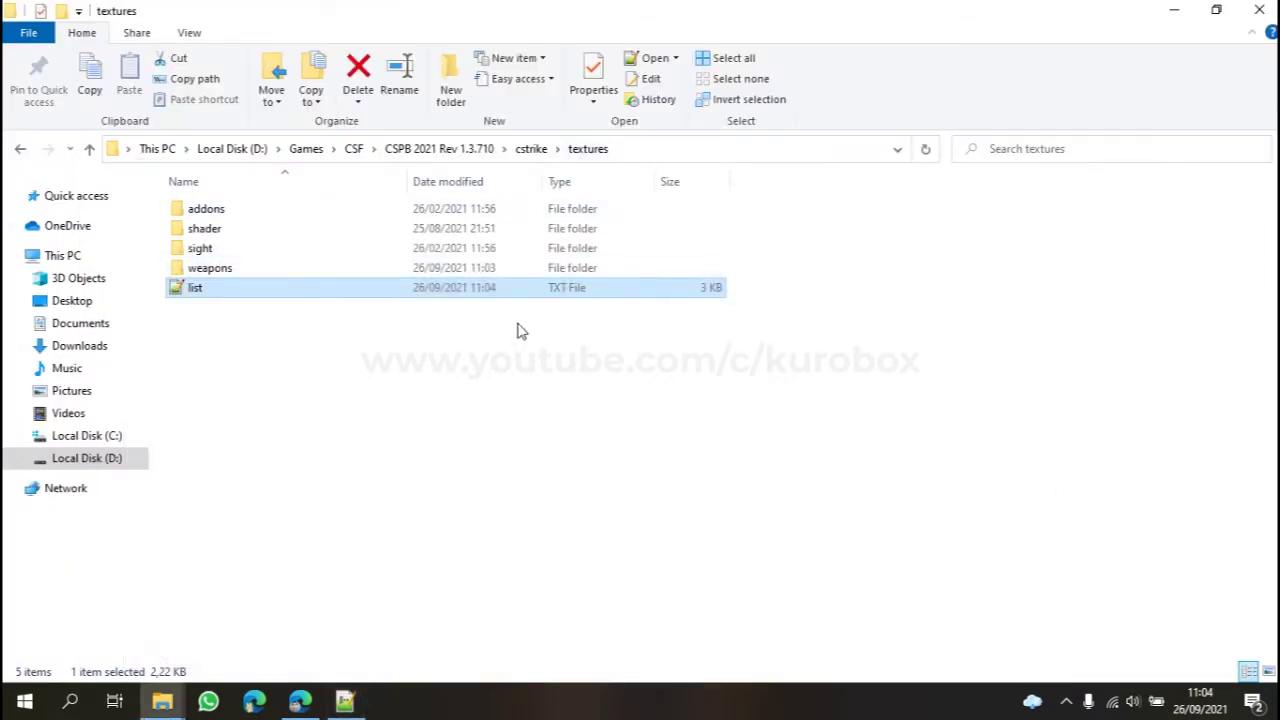
# Step: Navigate to cstrike > models > weapons and open v_g36c.mdl
pyautogui.click(531, 149)
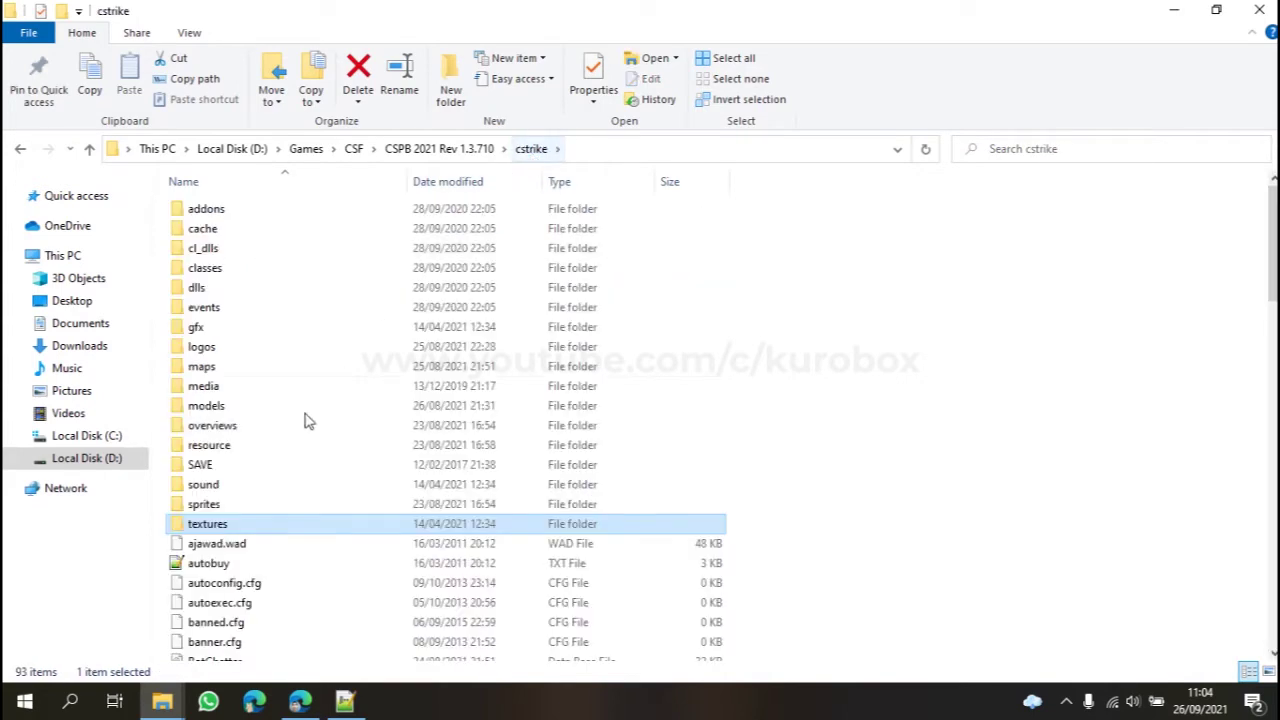
pyautogui.doubleClick(208, 408)
pyautogui.doubleClick(212, 465)
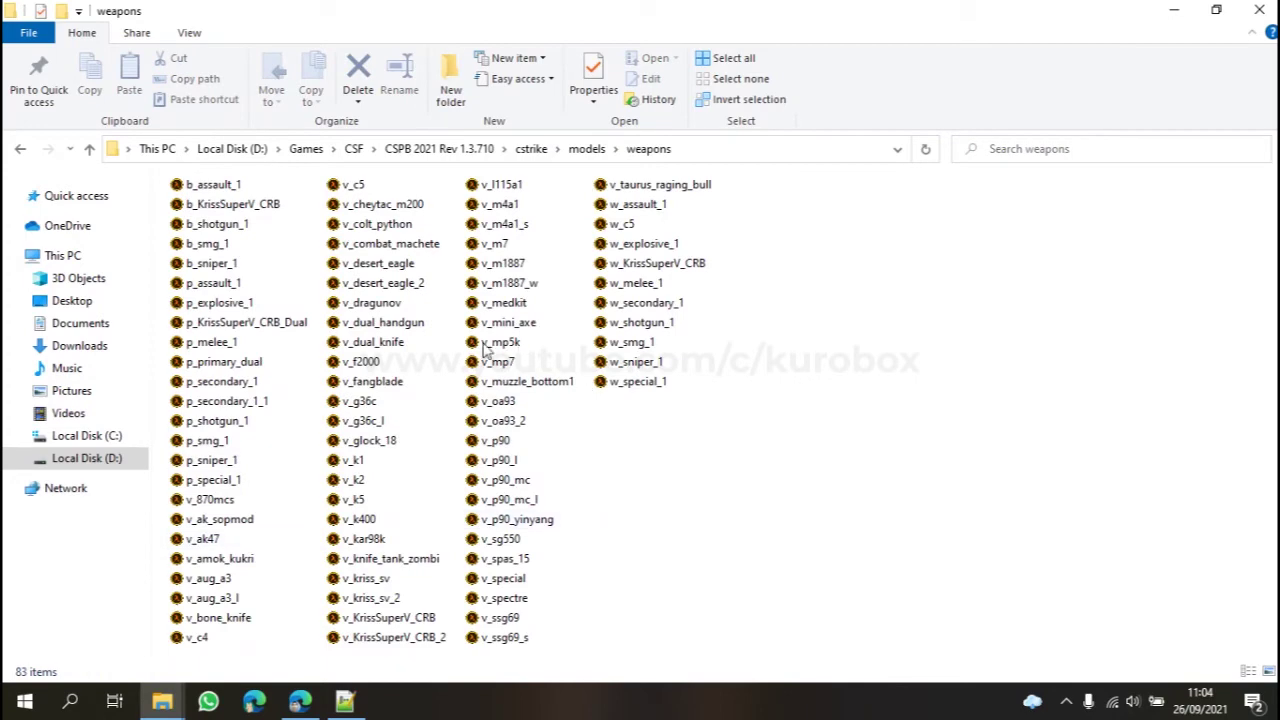
pyautogui.click(366, 401)
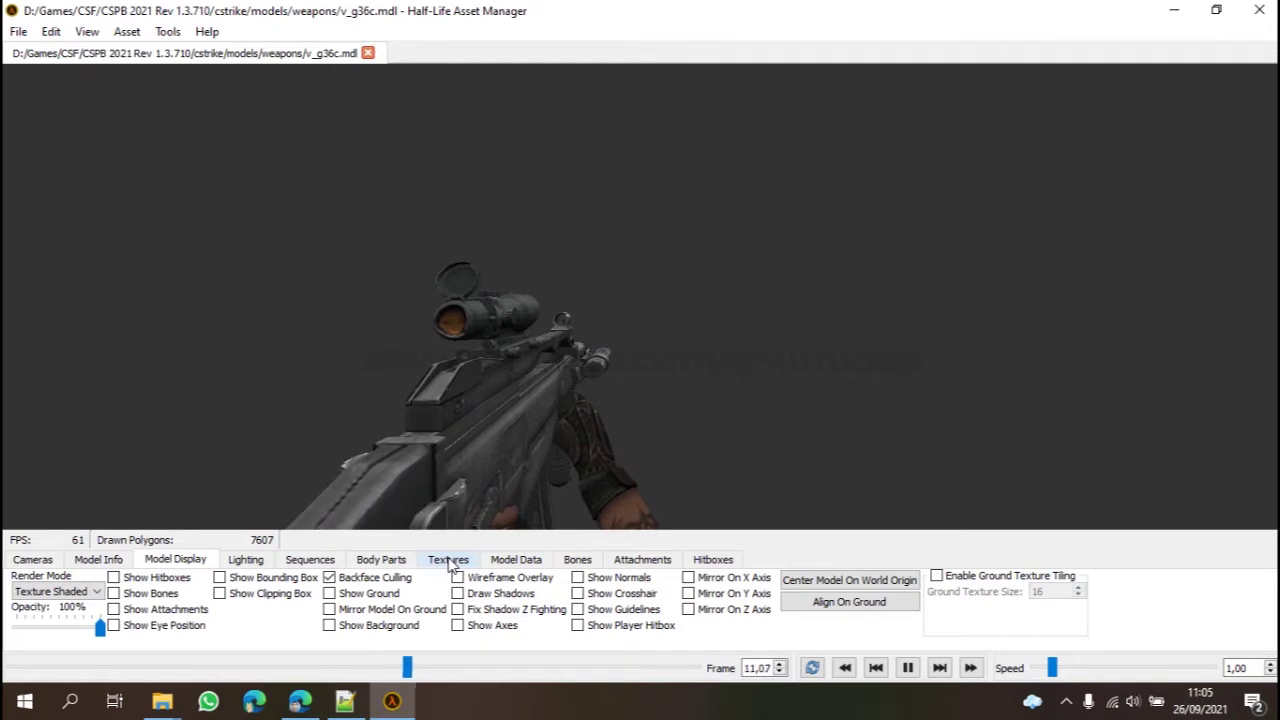
# Step: Choose the ref_main.bmp texture in the Textures tab and rename it ref_main.bmp
pyautogui.click(448, 560)
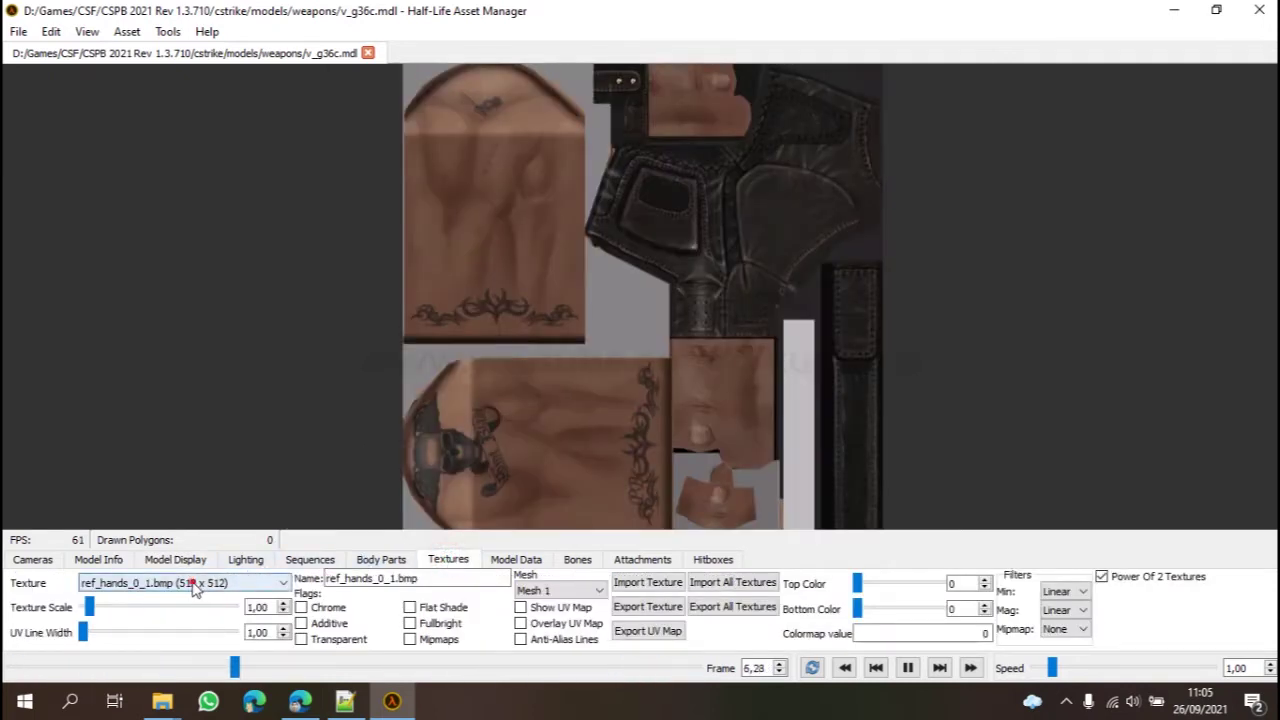
pyautogui.click(230, 583)
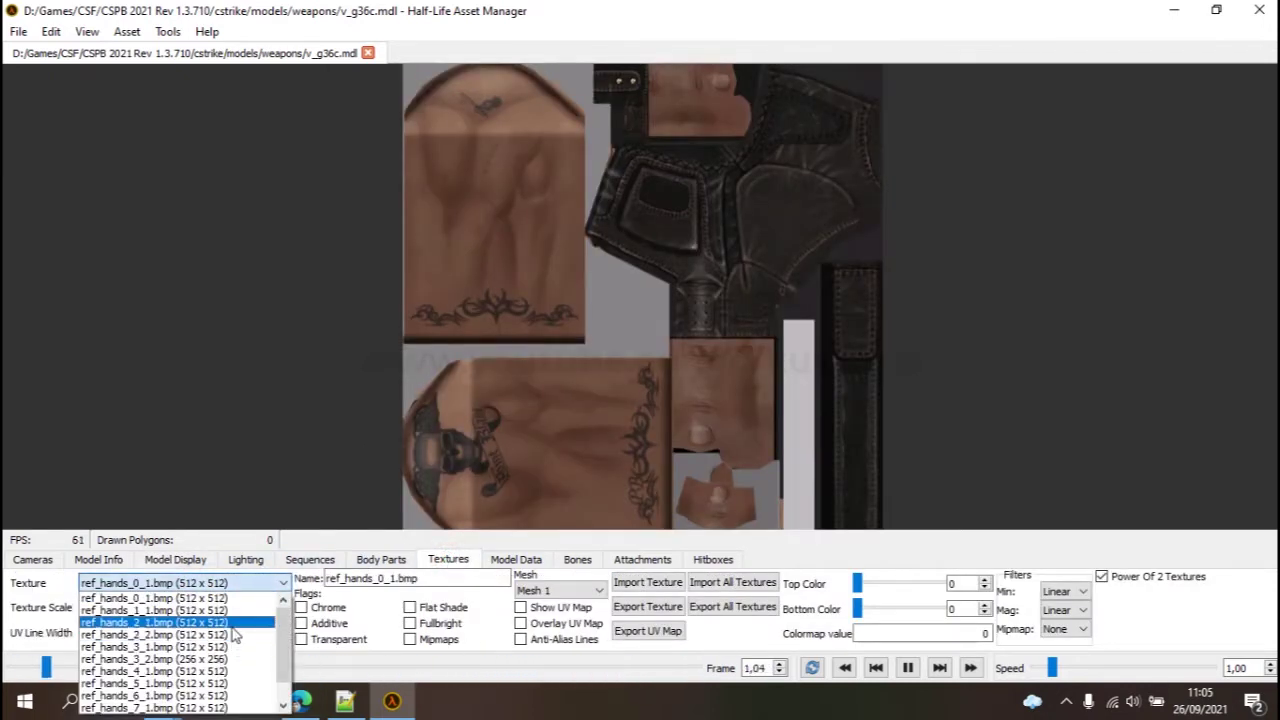
pyautogui.scroll(-2, 233, 636)
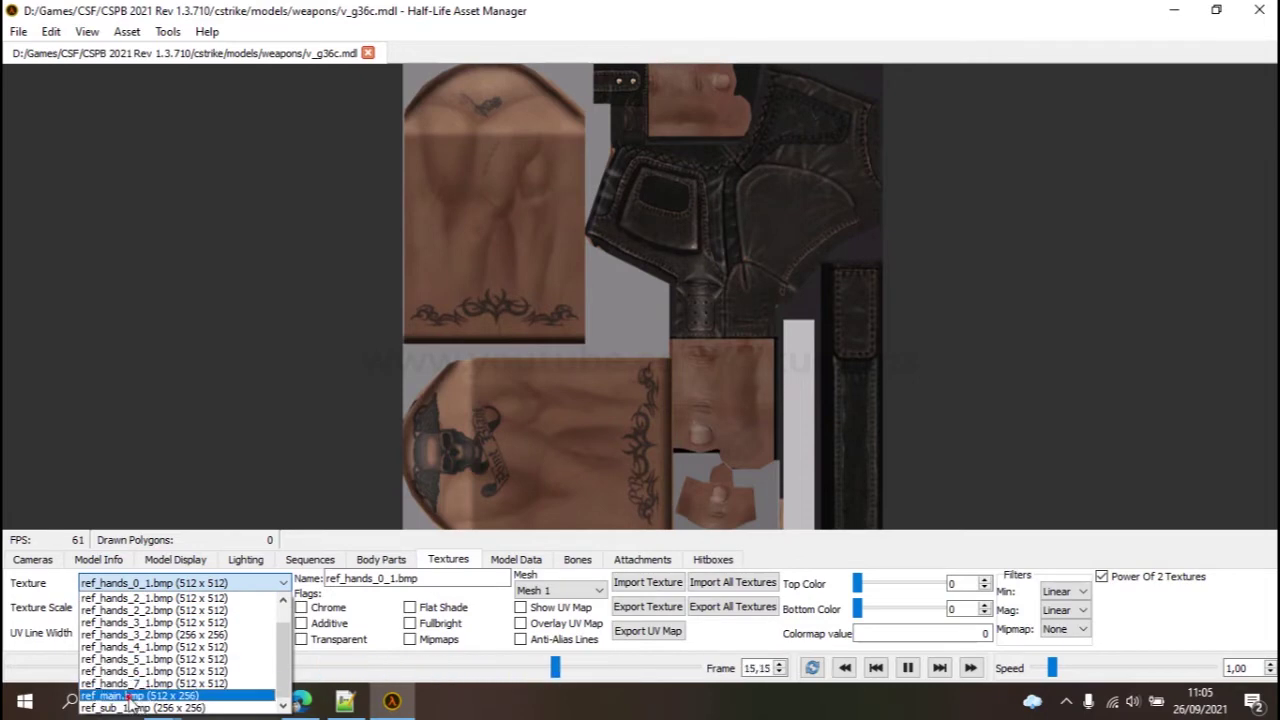
pyautogui.click(150, 692)
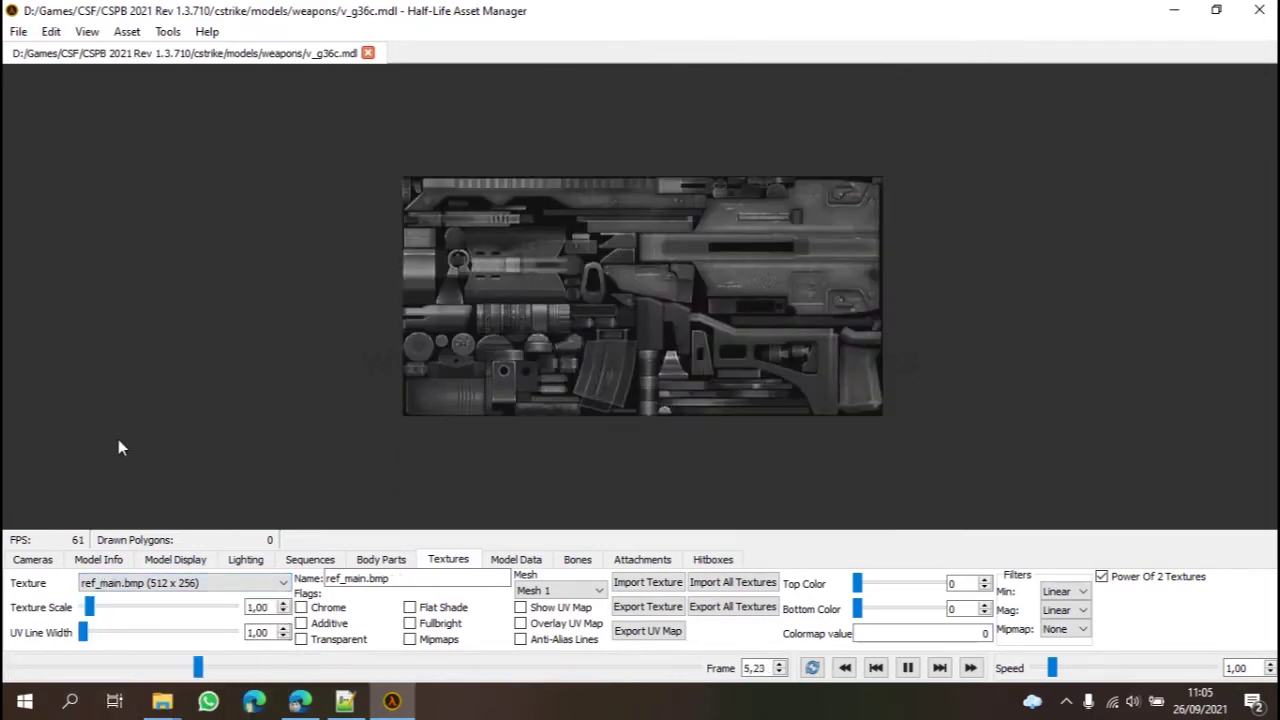
pyautogui.doubleClick(357, 581)
pyautogui.click(412, 582)
pyautogui.doubleClick(412, 582)
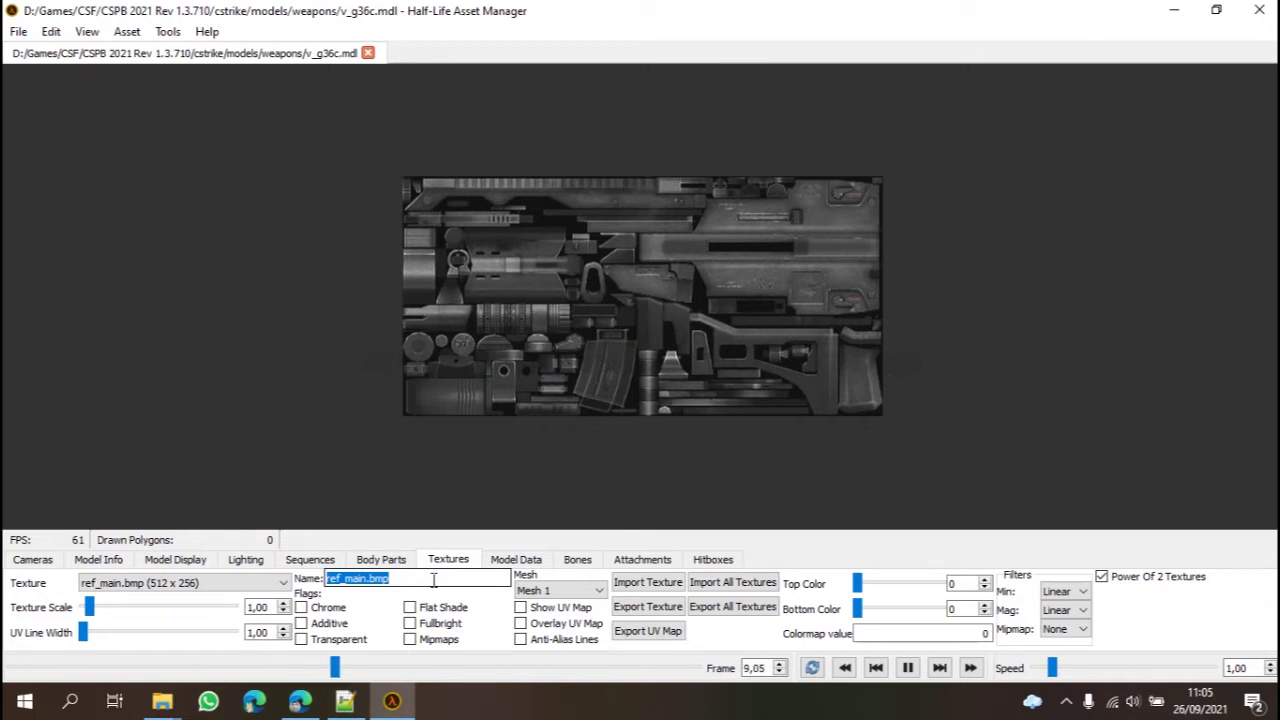
pyautogui.write('ref_')
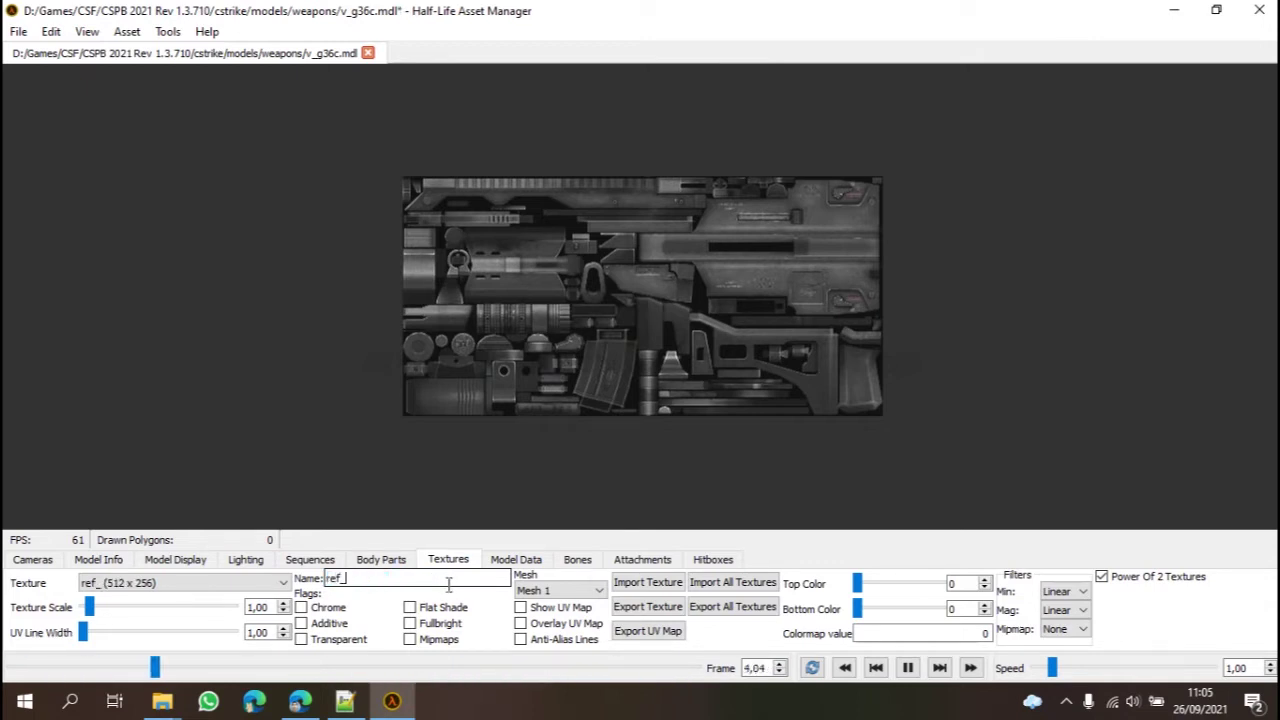
pyautogui.write('main')
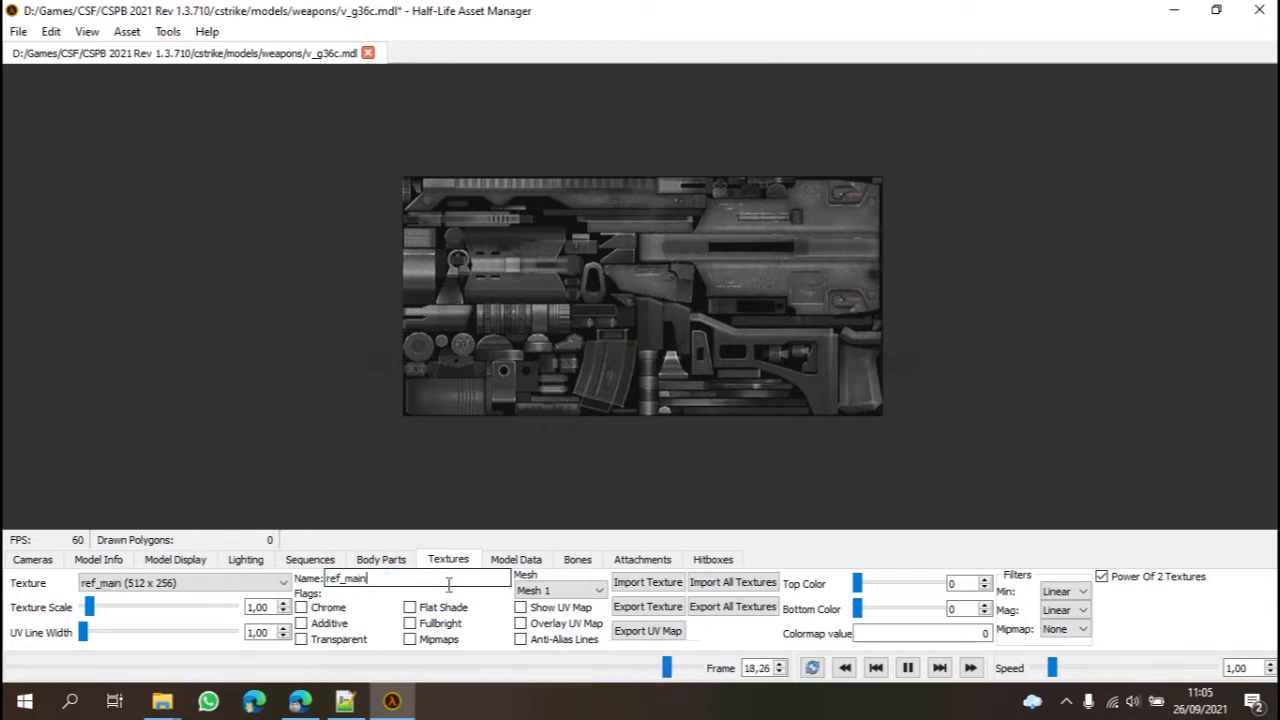
pyautogui.write('.bmp')
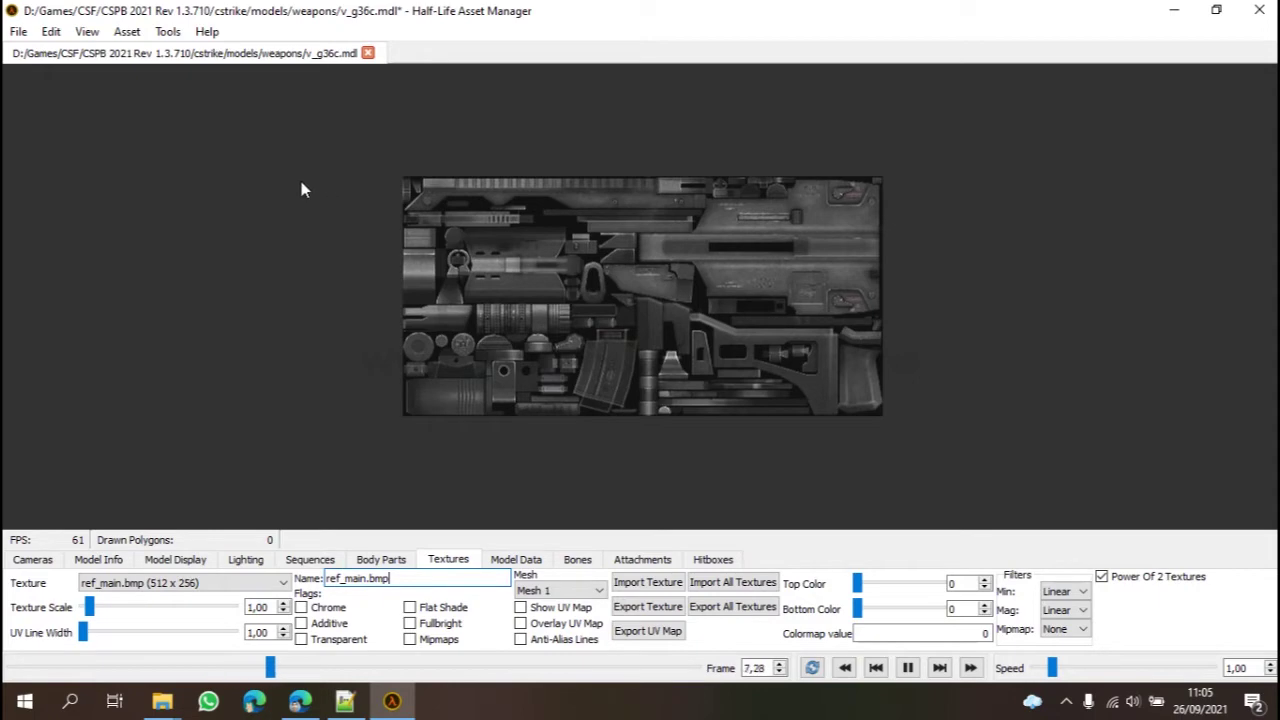
# Step: Save v_g36c.mdl and close Half-Life Asset Manager
pyautogui.click(18, 31)
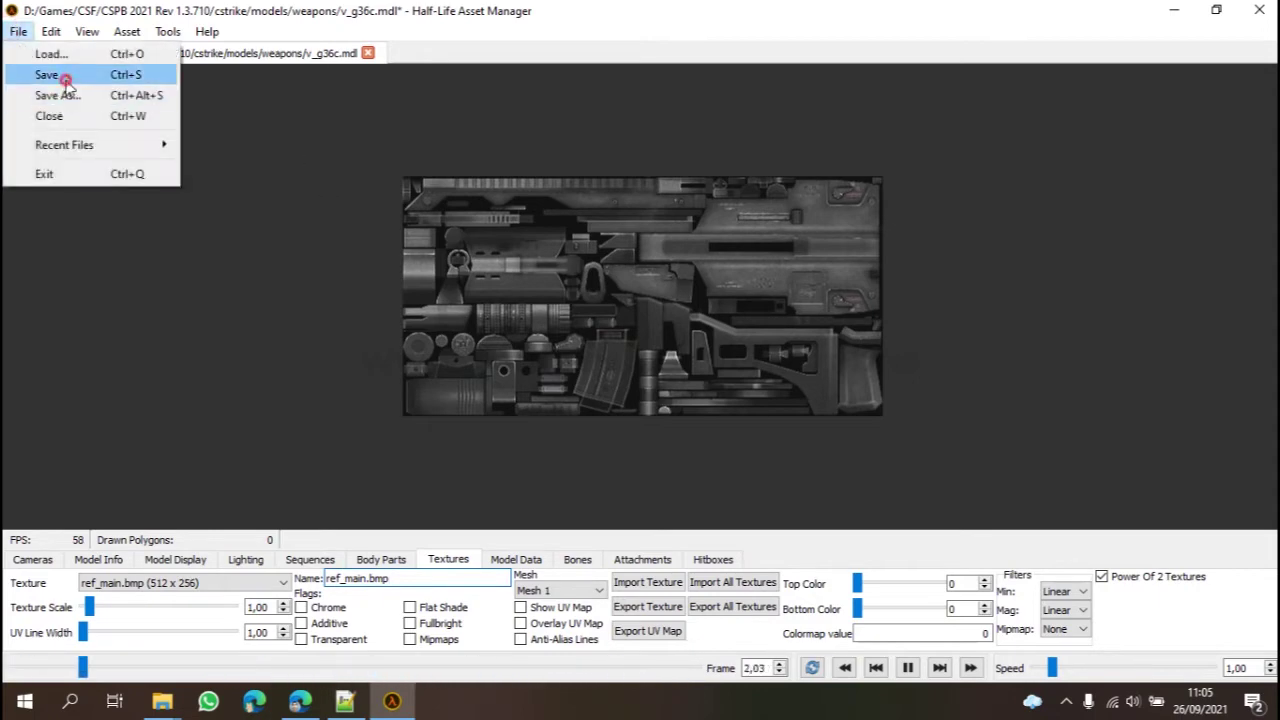
pyautogui.click(28, 74)
pyautogui.click(1259, 10)
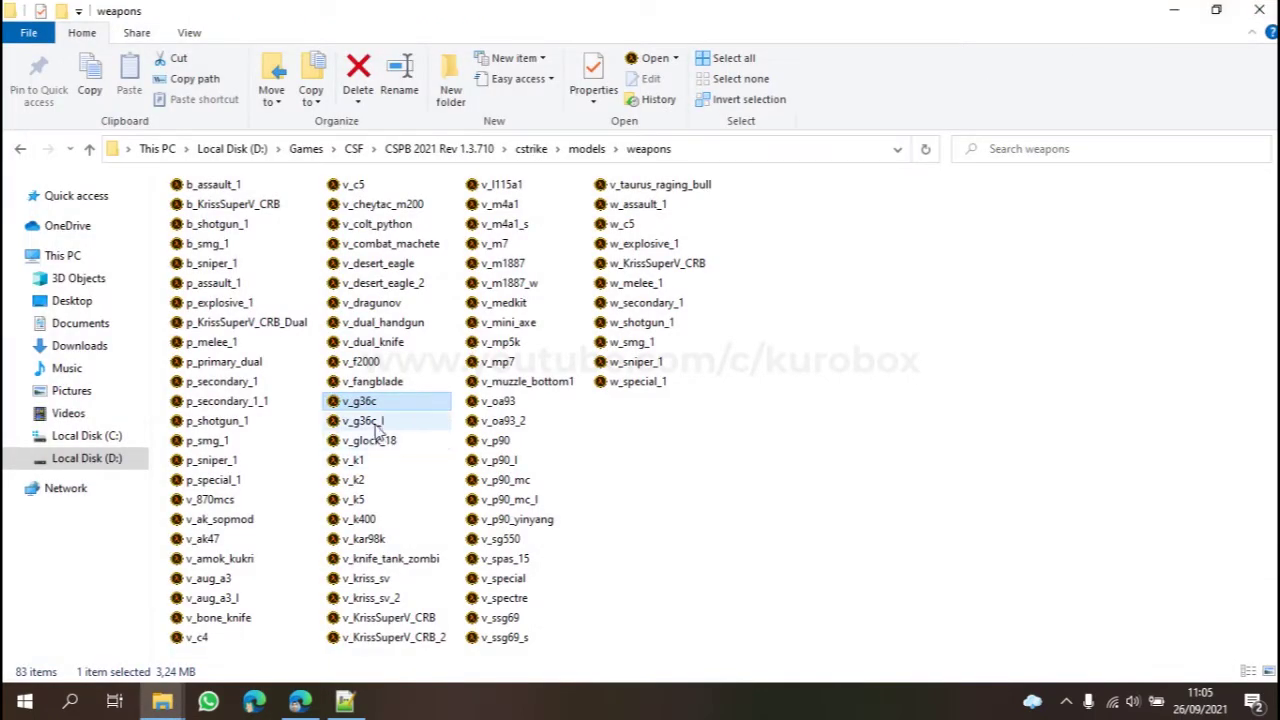
# Step: Inspect the ref_main.bmp texture of v_g36c_l.mdl in Half-Life Asset Manager, then close it
pyautogui.click(386, 421)
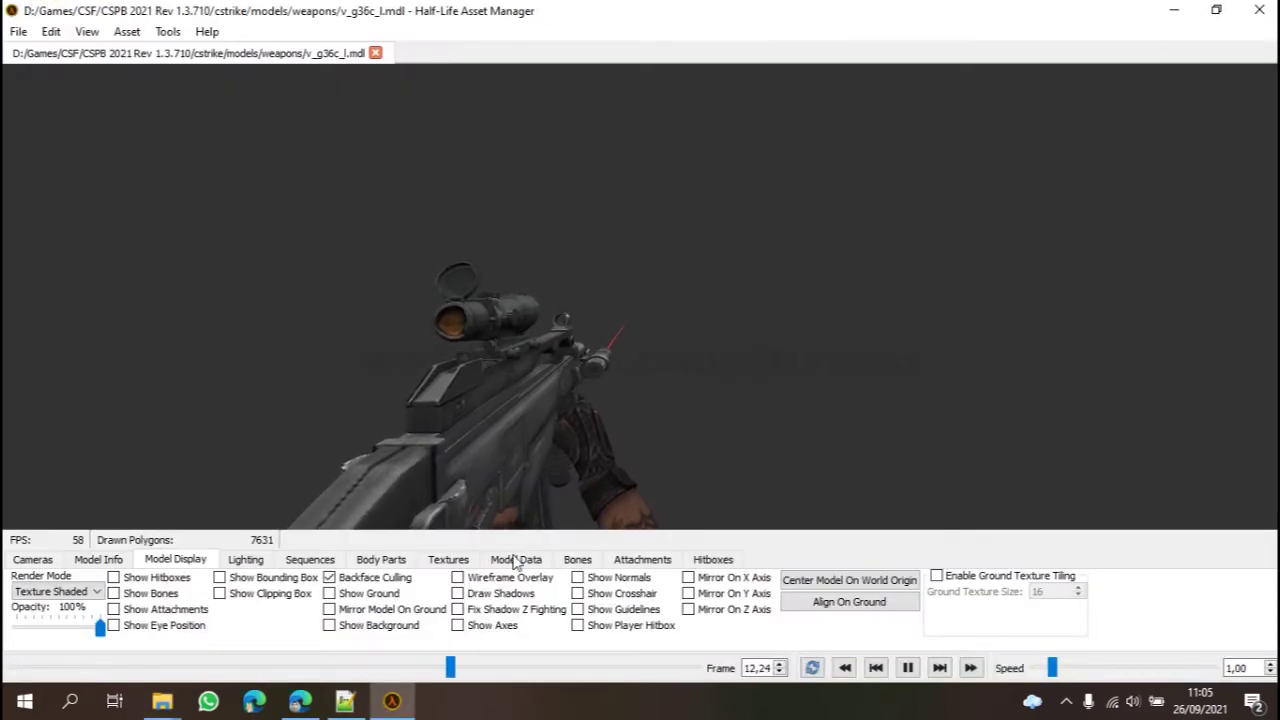
pyautogui.click(448, 559)
pyautogui.click(170, 587)
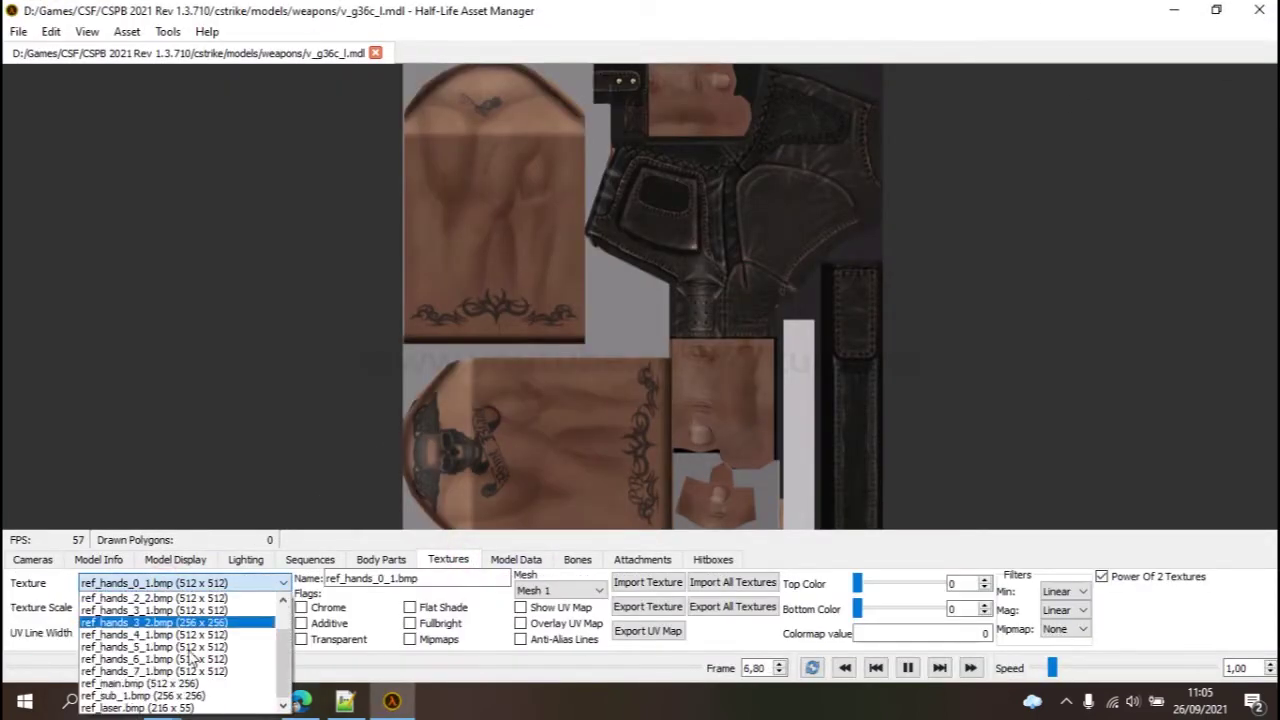
pyautogui.click(156, 684)
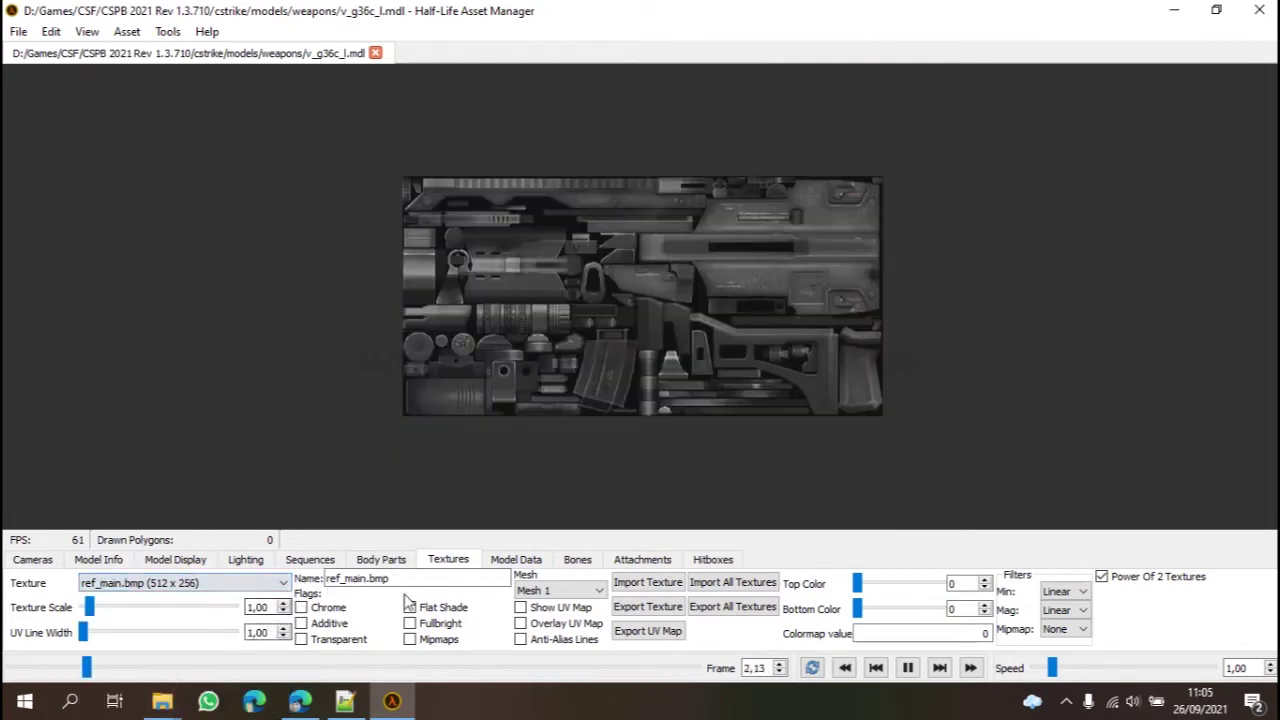
pyautogui.click(1259, 10)
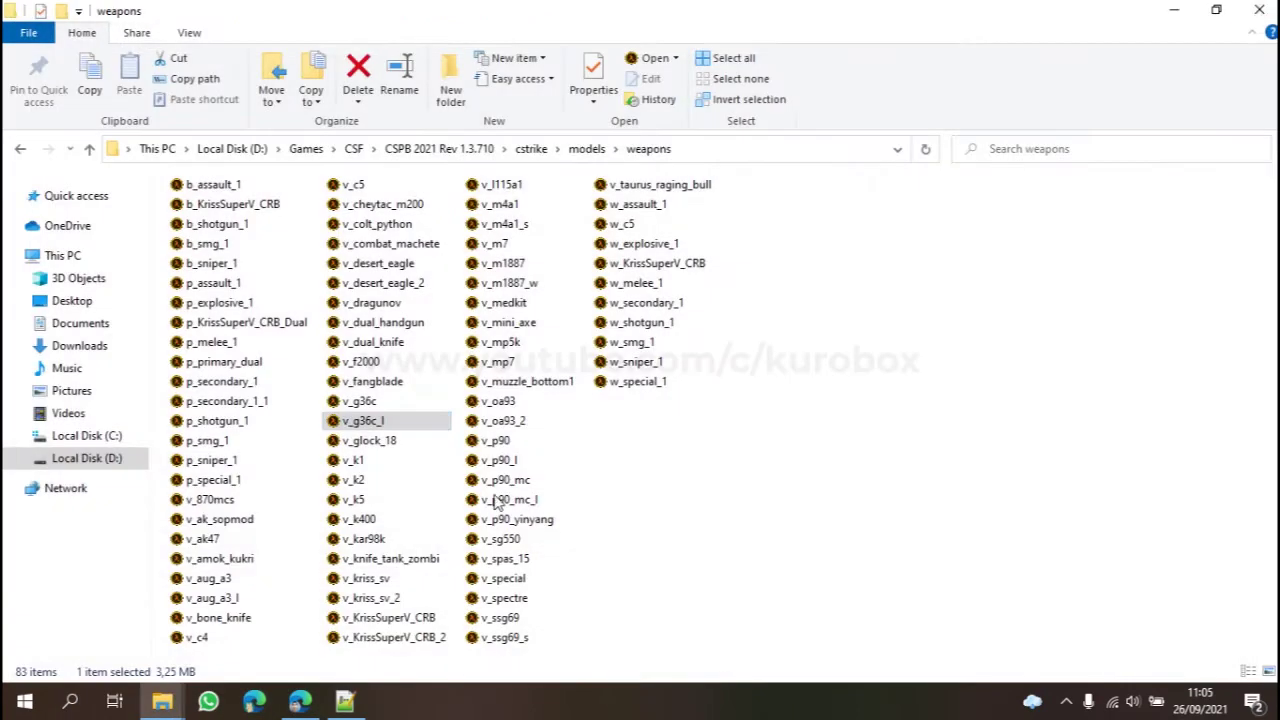
# Step: Navigate cstrike > addons > amxmodx > configs > nautilus and open weapons.ini in Notepad++
pyautogui.click(533, 149)
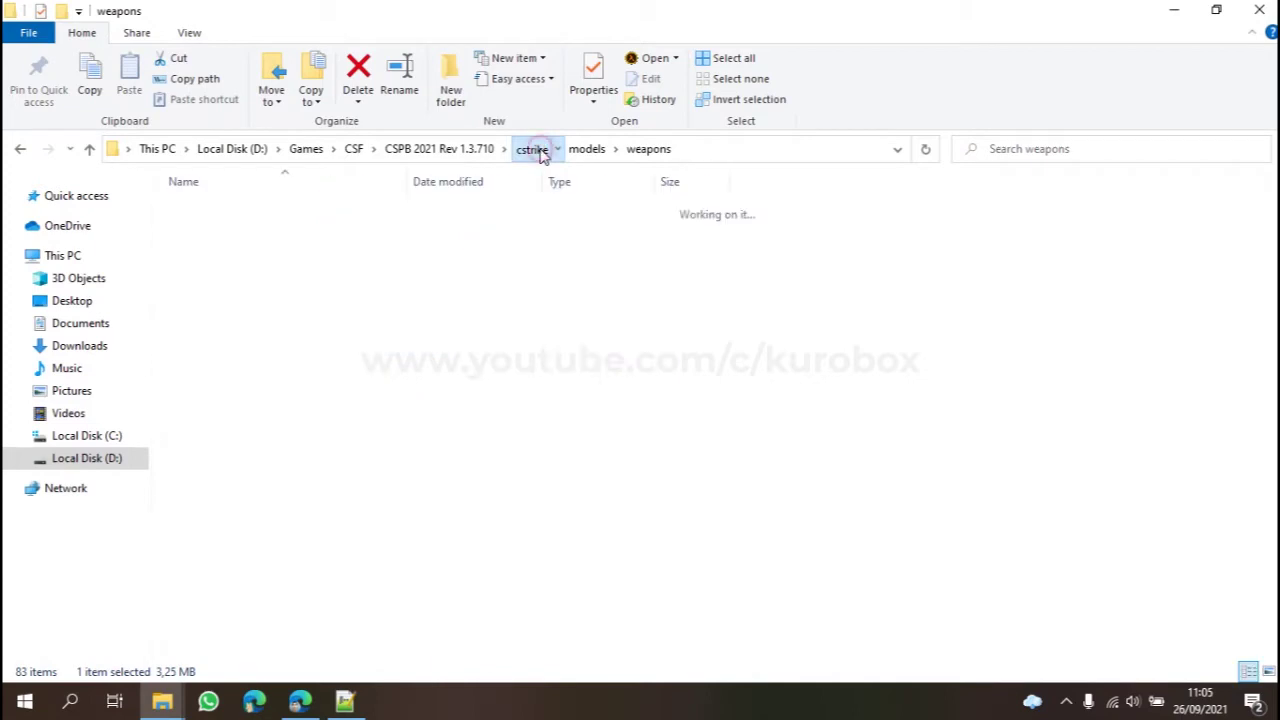
pyautogui.click(218, 210)
pyautogui.doubleClick(222, 214)
pyautogui.doubleClick(226, 208)
pyautogui.doubleClick(222, 212)
pyautogui.doubleClick(211, 209)
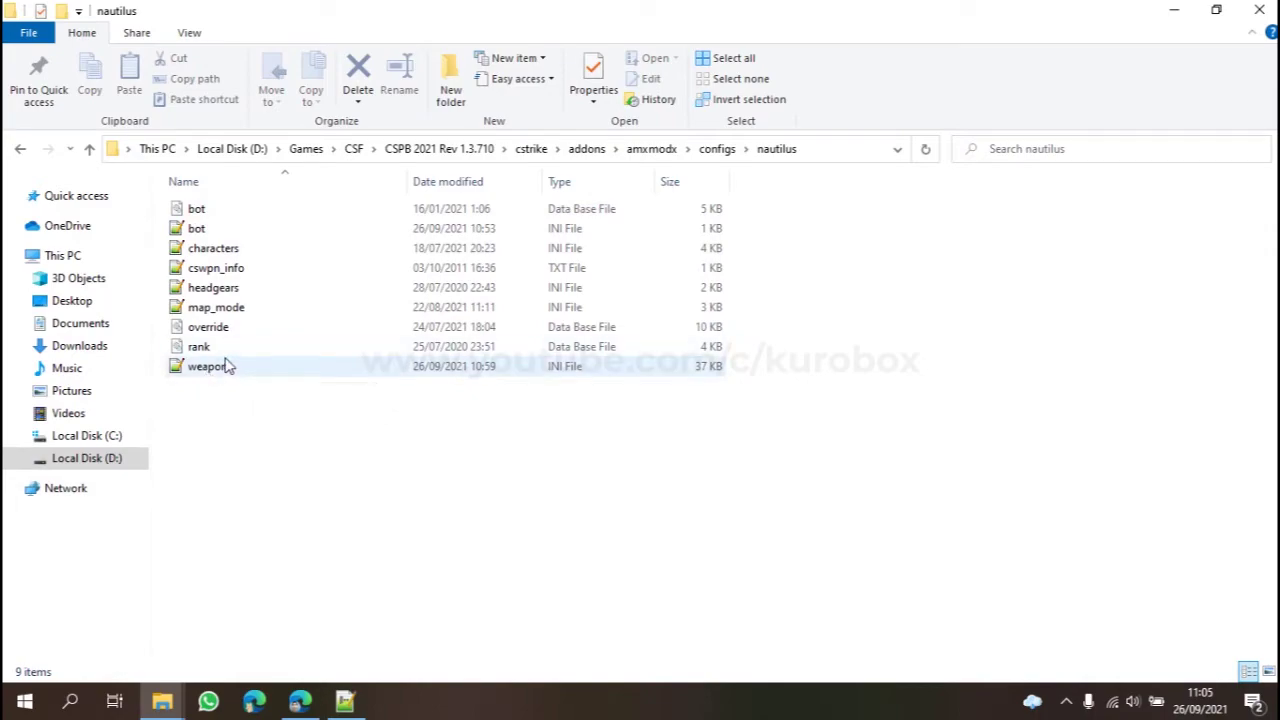
pyautogui.doubleClick(217, 366)
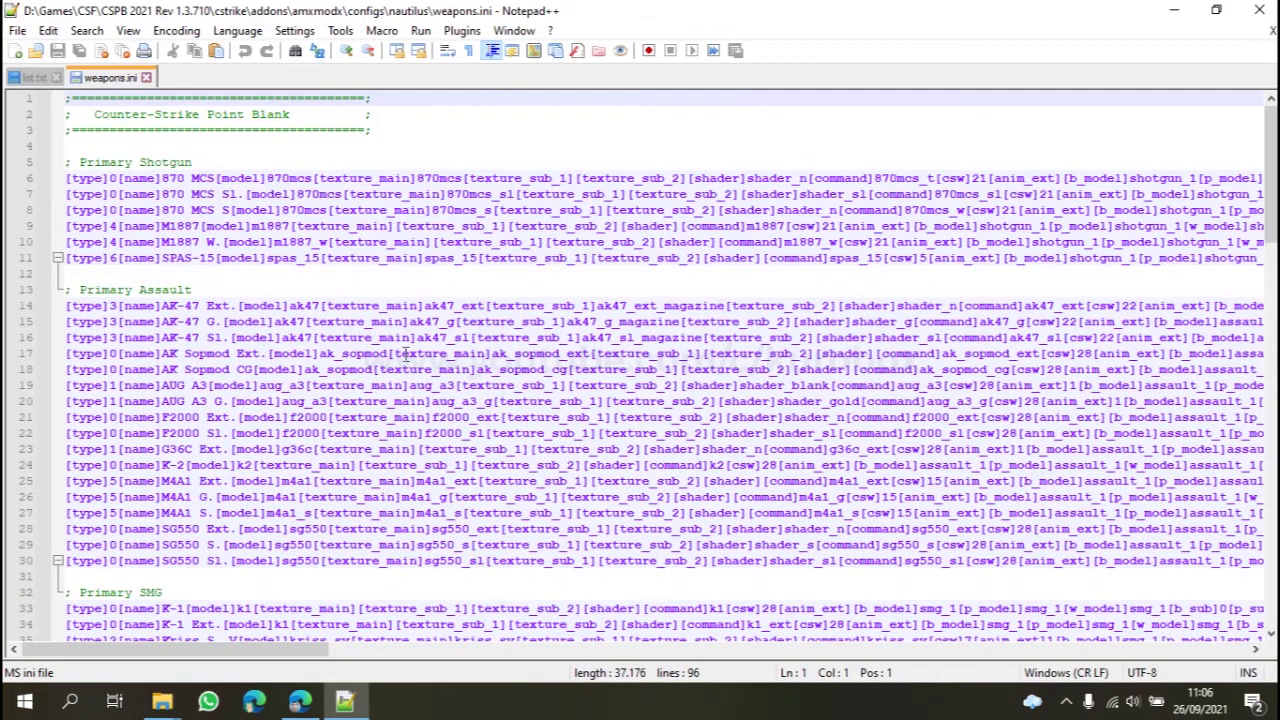
# Step: Copy the G36C Ext. entry on line 23 into a new blank document
pyautogui.scroll(-4, 183, 347)
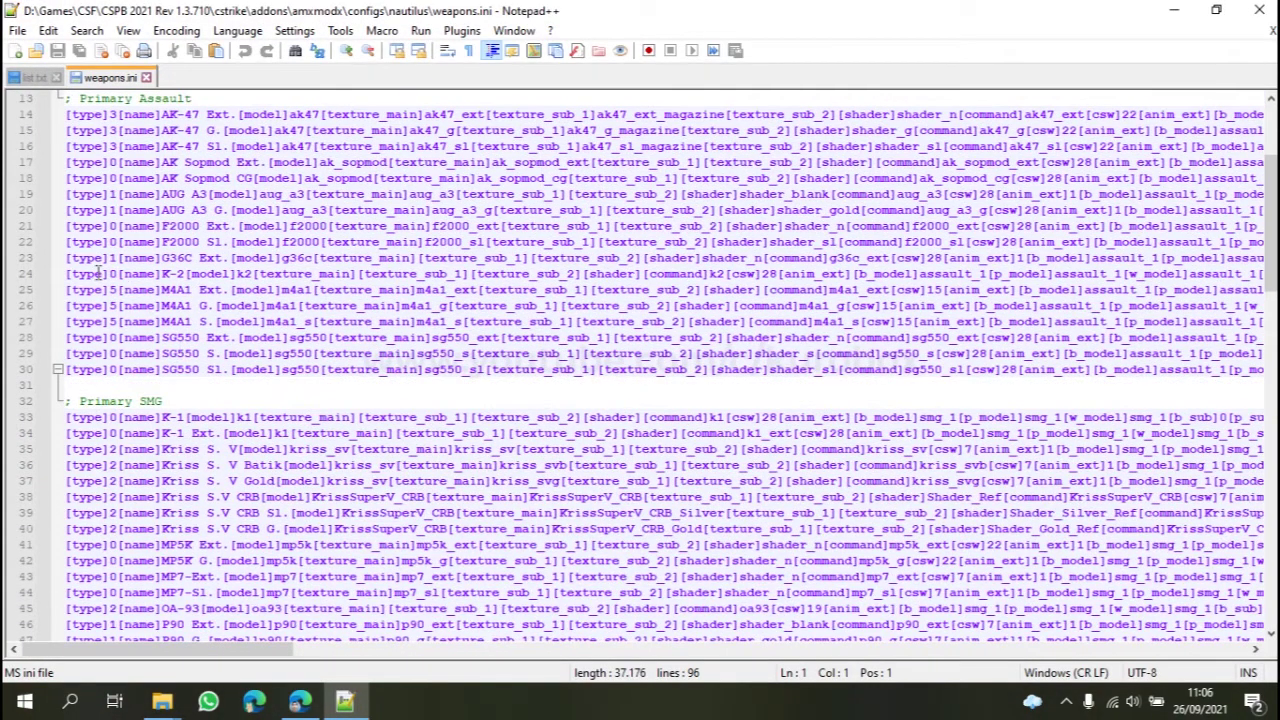
pyautogui.moveTo(161, 257); pyautogui.dragTo(380, 257)
pyautogui.click(192, 260)
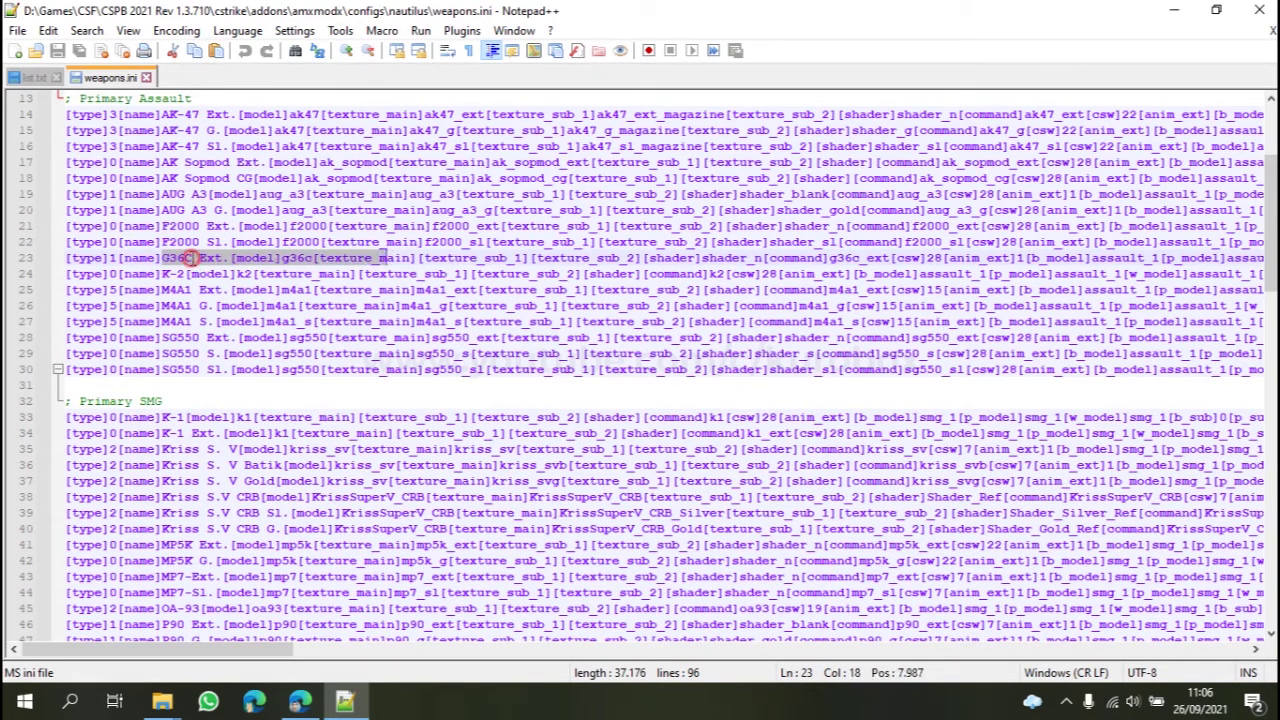
pyautogui.click(46, 262)
pyautogui.hotkey('ctrl', 'c')
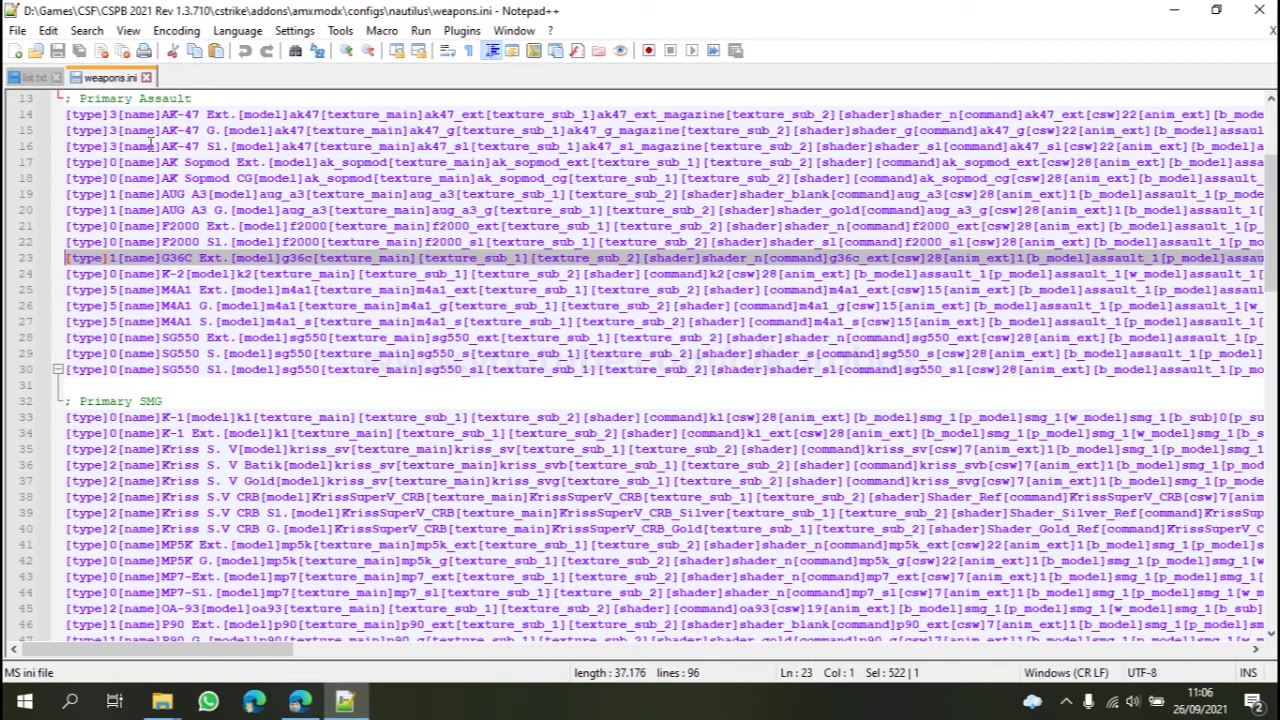
pyautogui.click(15, 50)
pyautogui.hotkey('ctrl', 'v')
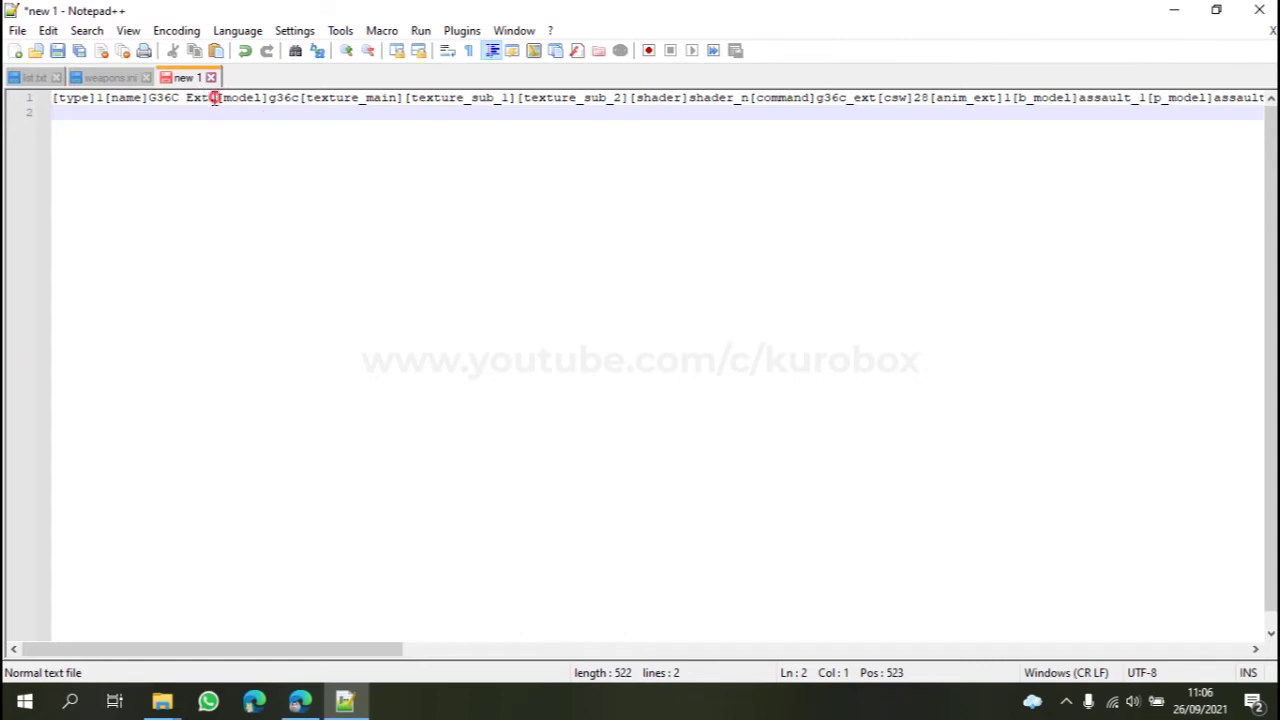
# Step: Replace 'Ext.' with 'Light' in the copied weapon name, giving G36C Light
pyautogui.moveTo(214, 98); pyautogui.dragTo(188, 98)
pyautogui.write('Light')
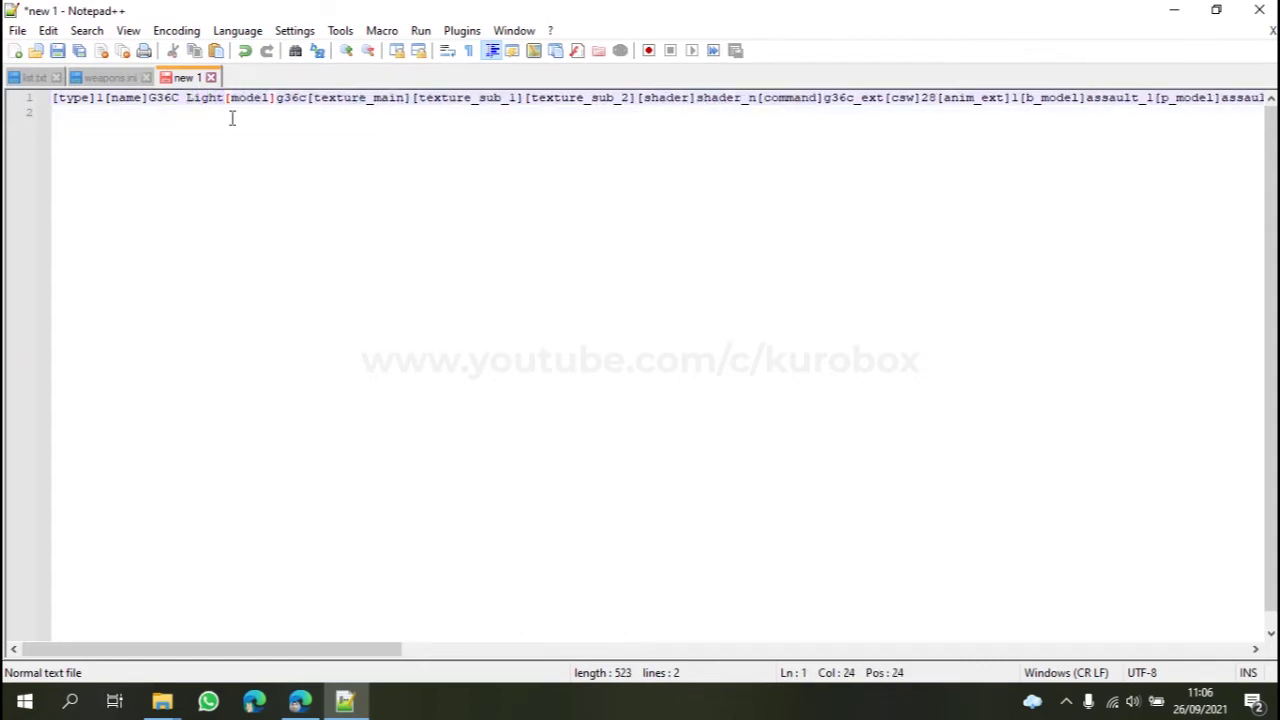
pyautogui.moveTo(305, 98)
pyautogui.mouseDown()
pyautogui.moveTo(262, 98)
pyautogui.moveTo(299, 98)
pyautogui.mouseUp()
pyautogui.moveTo(310, 97); pyautogui.dragTo(409, 97)
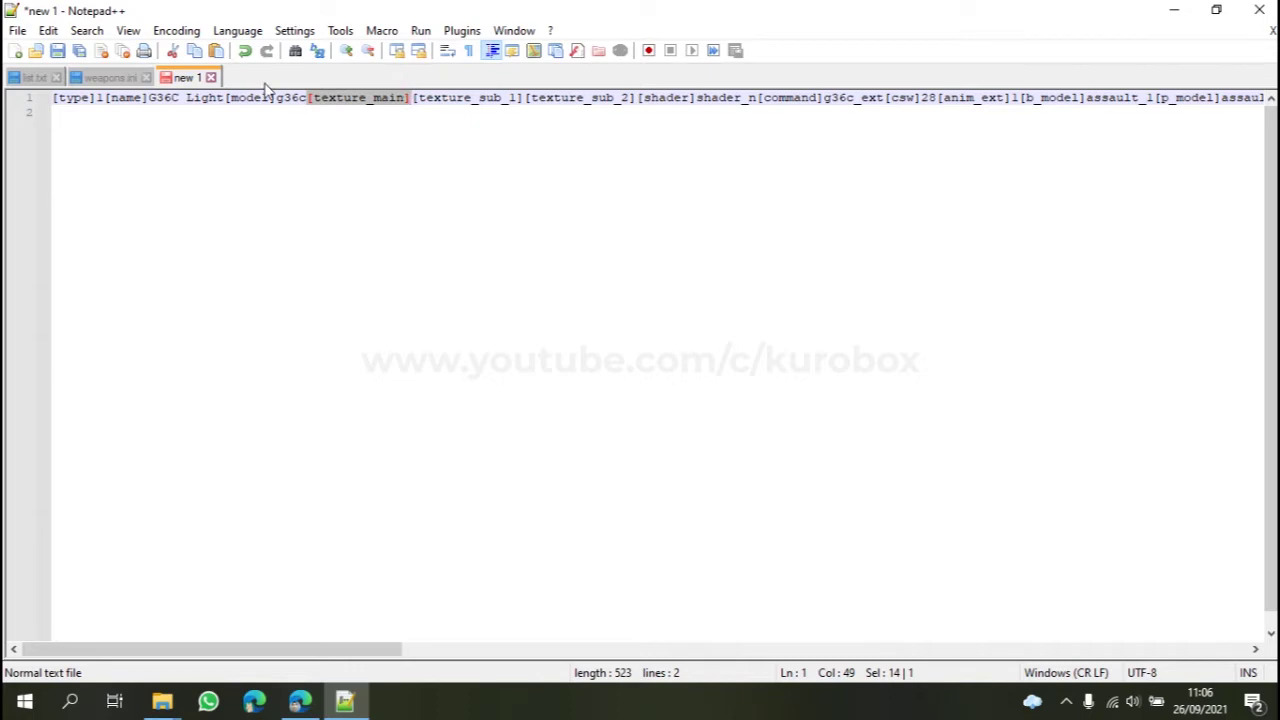
# Step: Copy G36c_Light from list.txt and paste it as the entry's [texture_main] value
pyautogui.click(409, 104)
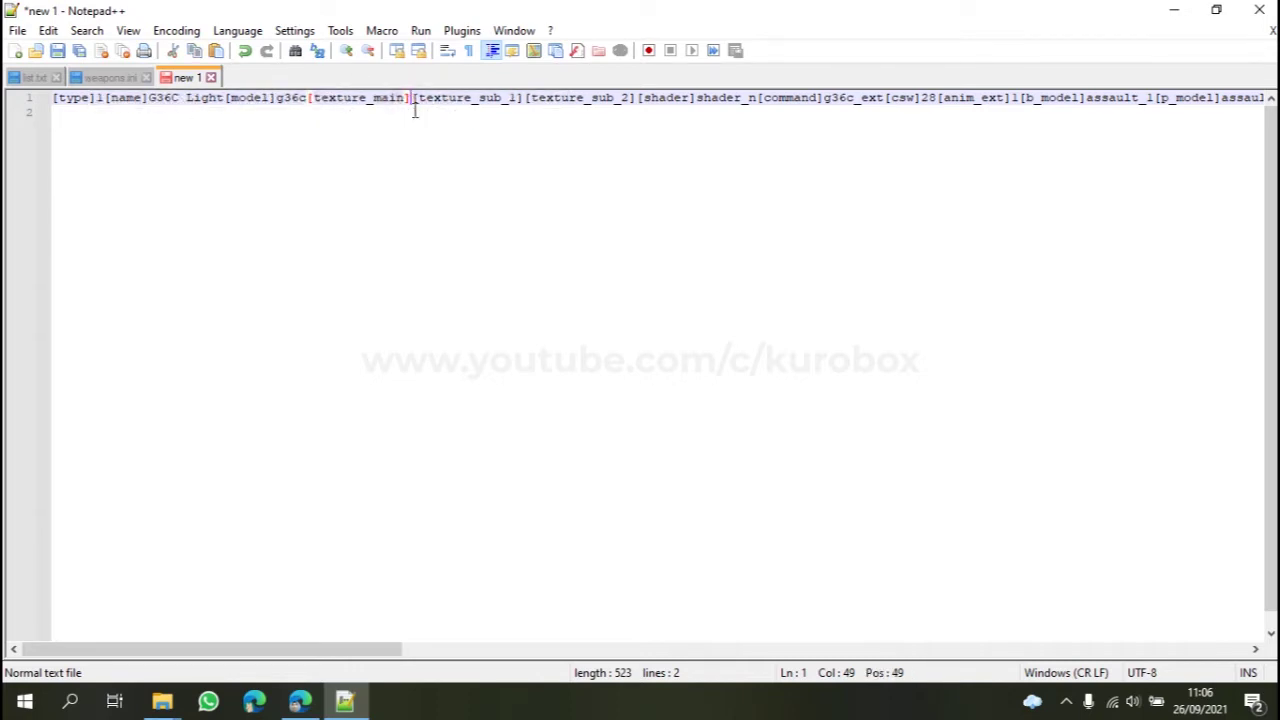
pyautogui.click(30, 78)
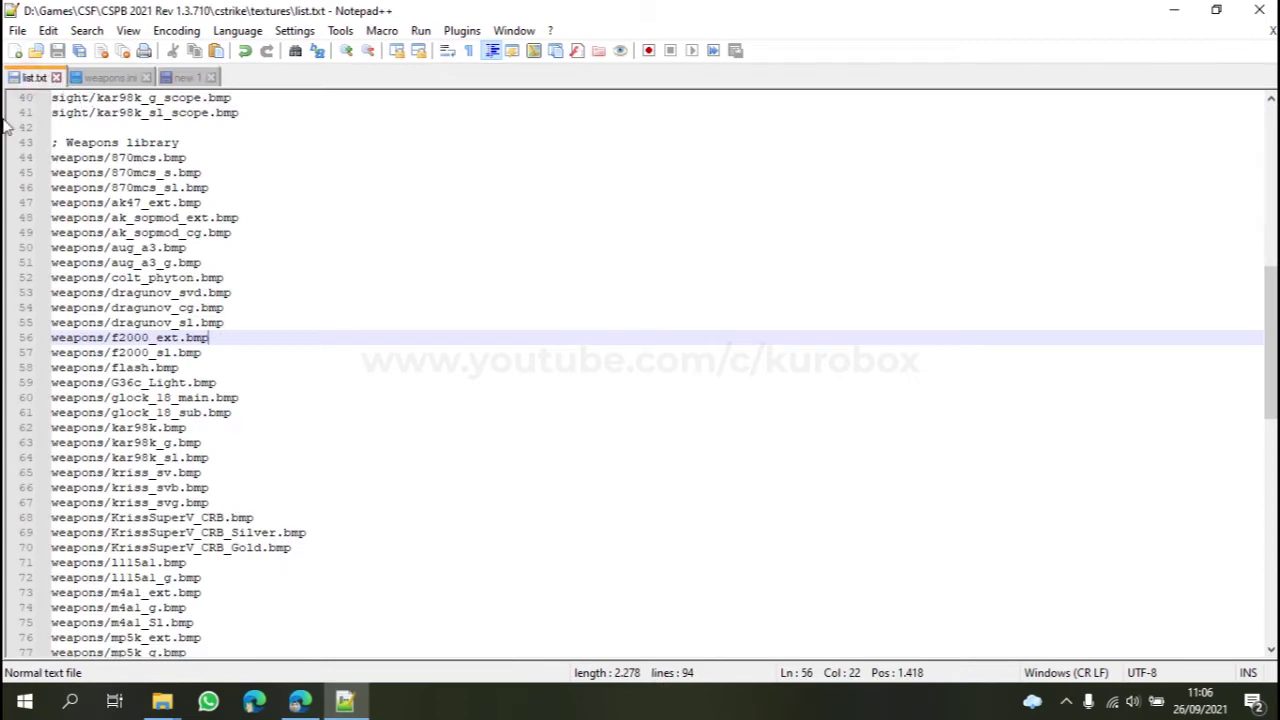
pyautogui.moveTo(112, 383); pyautogui.dragTo(188, 383)
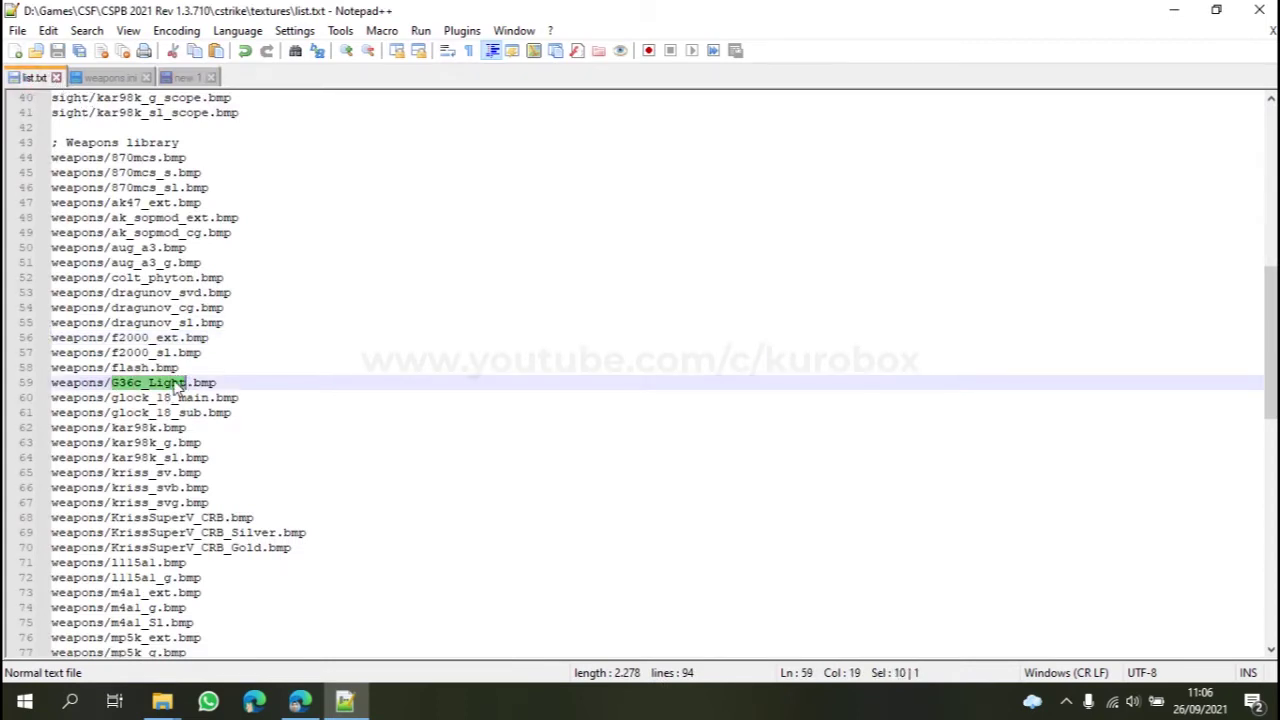
pyautogui.rightClick(175, 388)
pyautogui.click(212, 298)
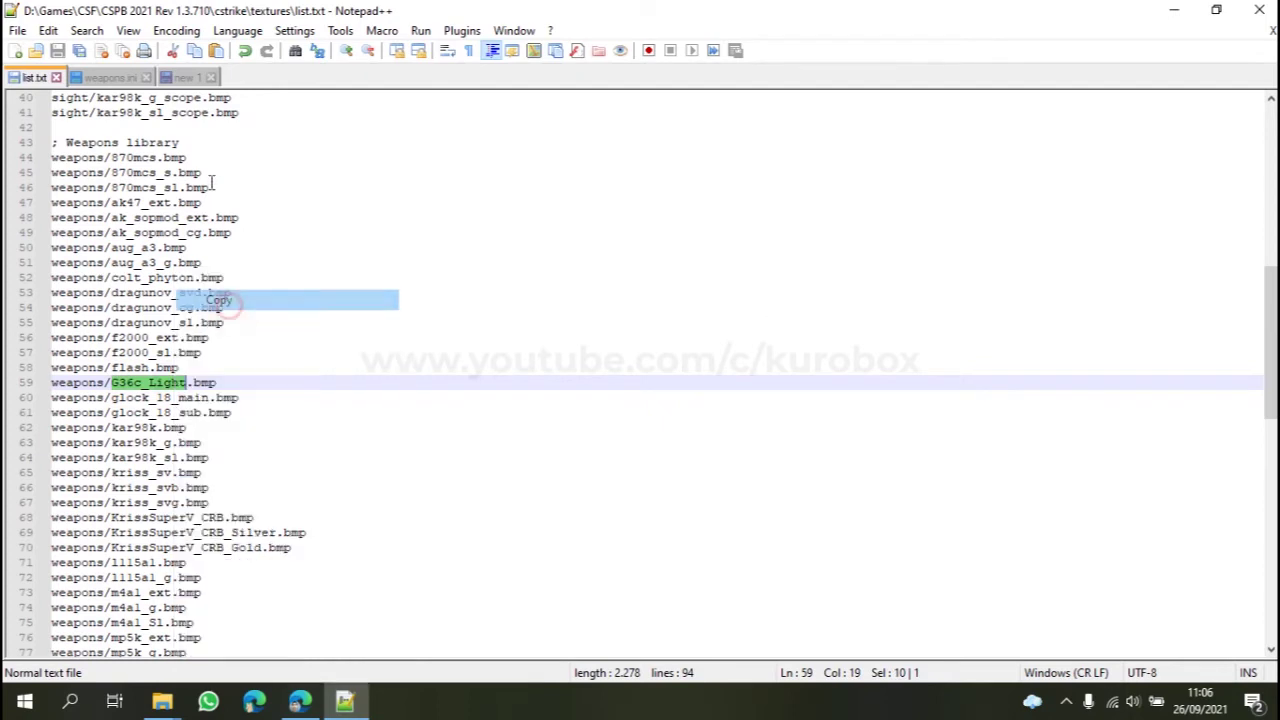
pyautogui.click(180, 78)
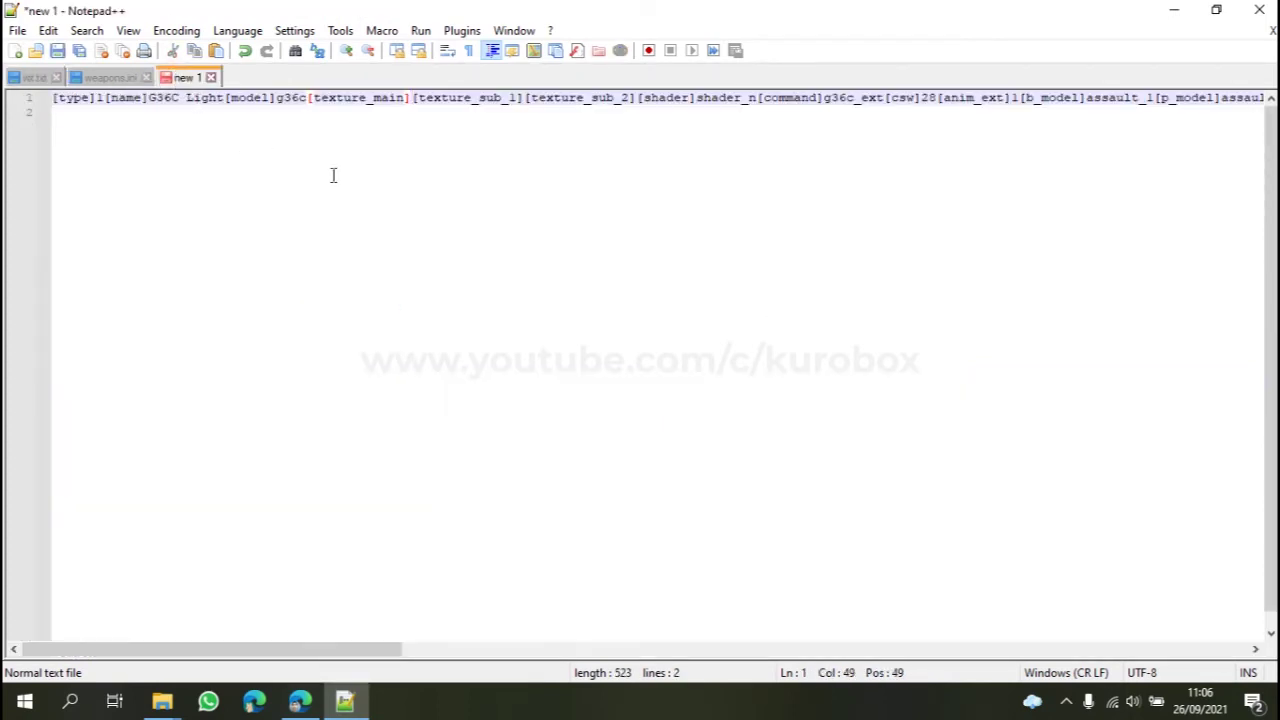
pyautogui.rightClick(411, 97)
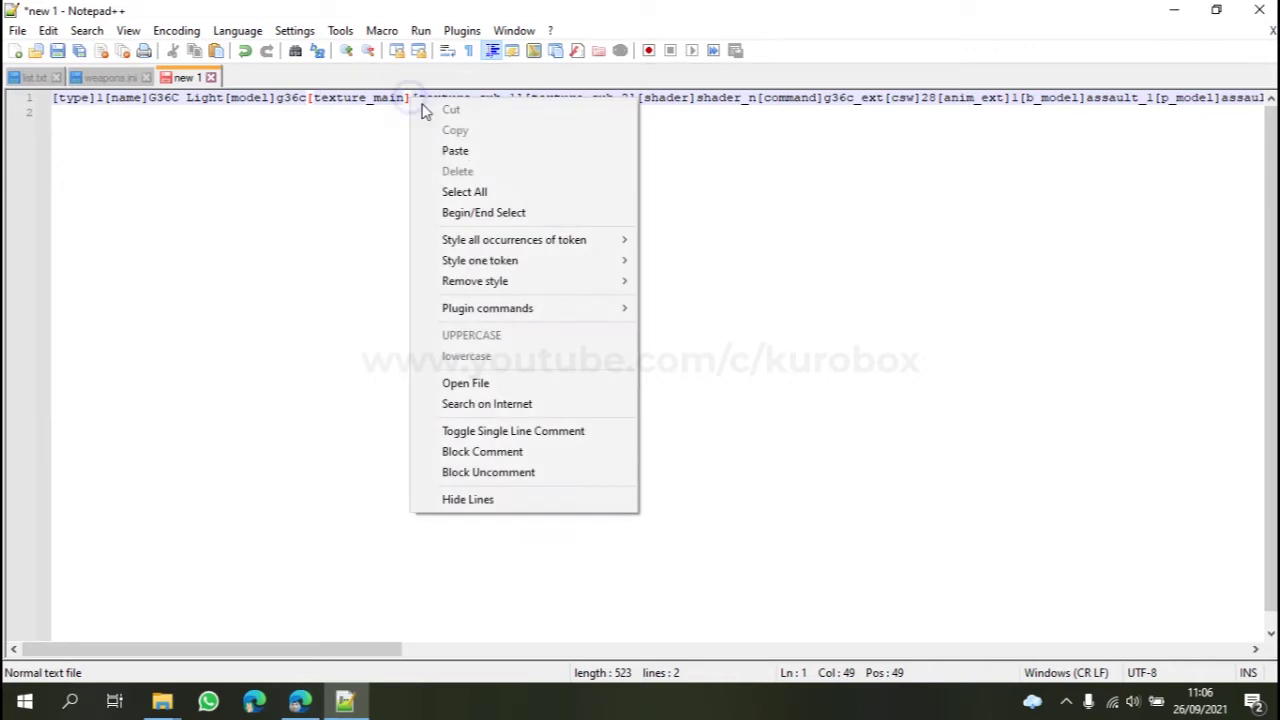
pyautogui.click(465, 151)
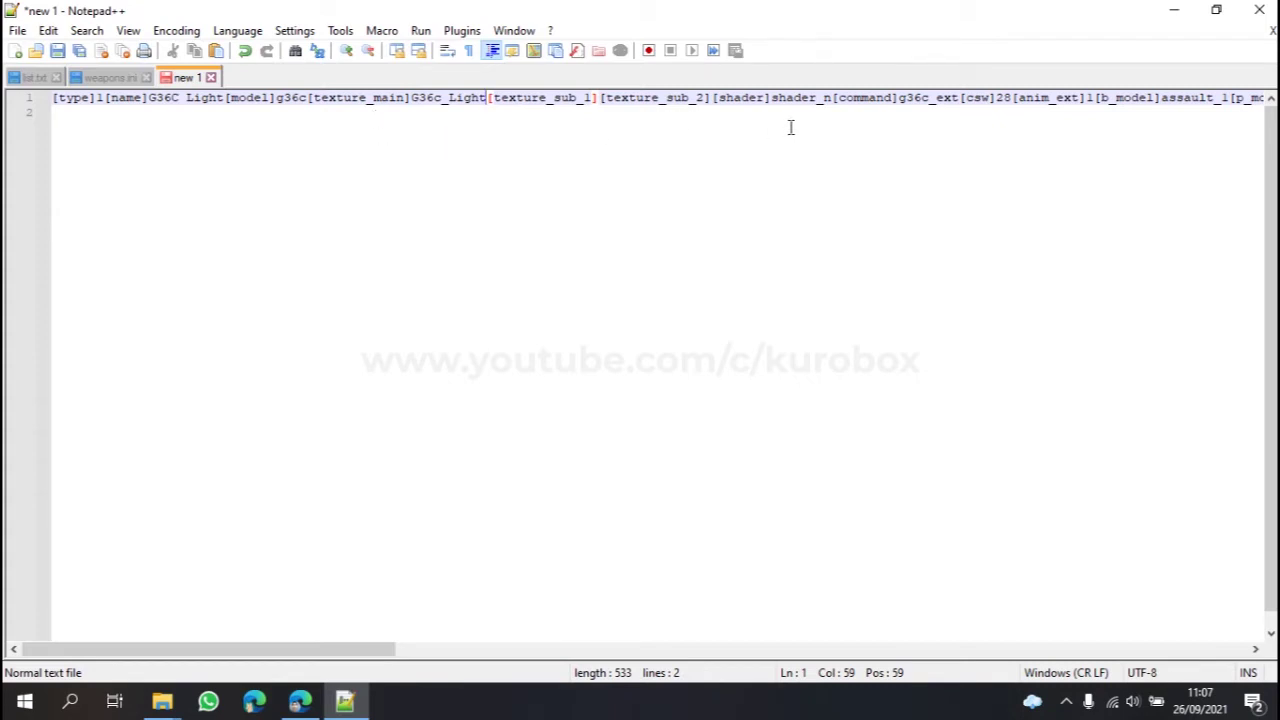
# Step: Change the [command] value from g36c_ext to g36c_light
pyautogui.moveTo(835, 100); pyautogui.dragTo(898, 104)
pyautogui.moveTo(374, 654); pyautogui.dragTo(480, 672)
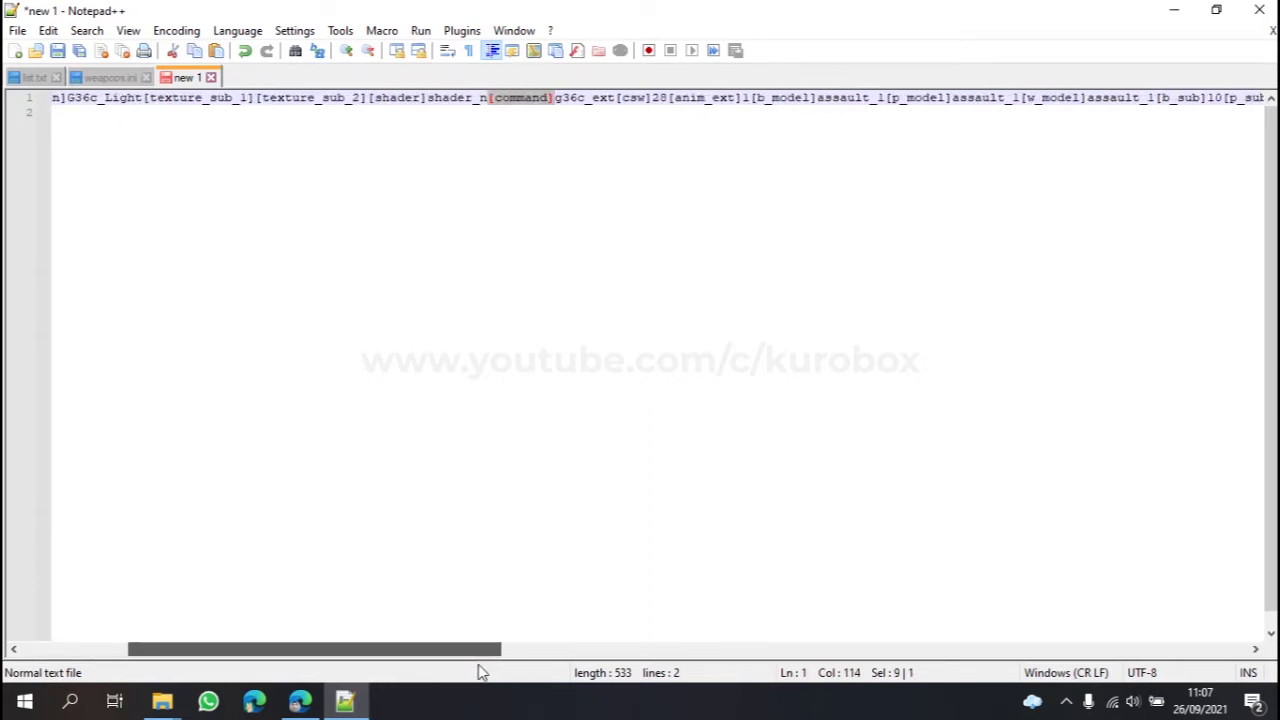
pyautogui.click(591, 100)
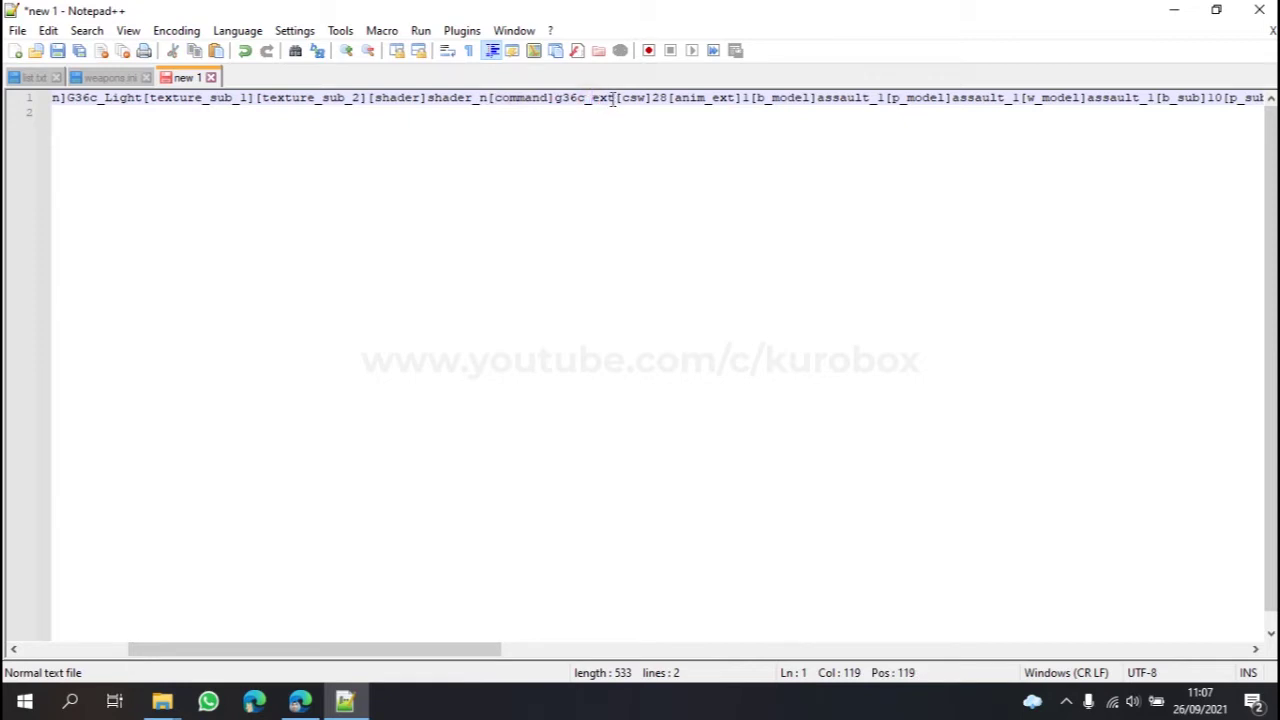
pyautogui.moveTo(614, 100); pyautogui.dragTo(558, 106)
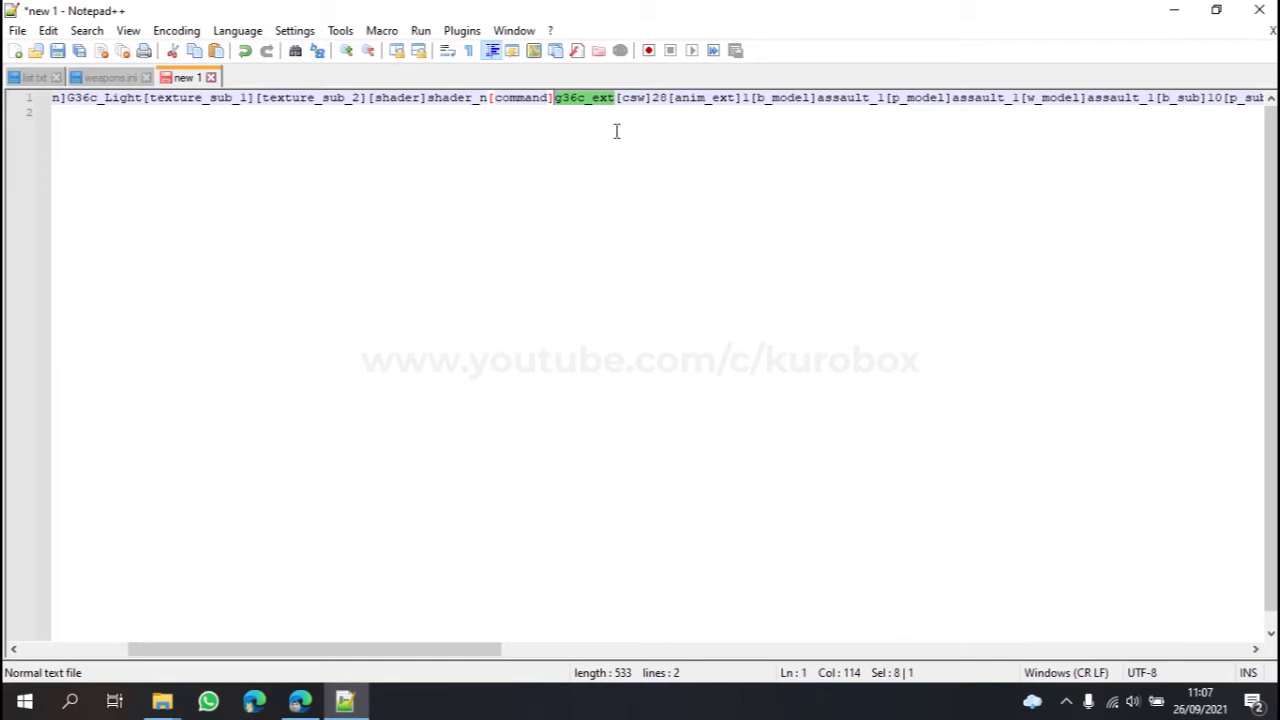
pyautogui.moveTo(345, 652)
pyautogui.mouseDown()
pyautogui.moveTo(167, 655)
pyautogui.moveTo(323, 648)
pyautogui.mouseUp()
pyautogui.doubleClick(660, 98)
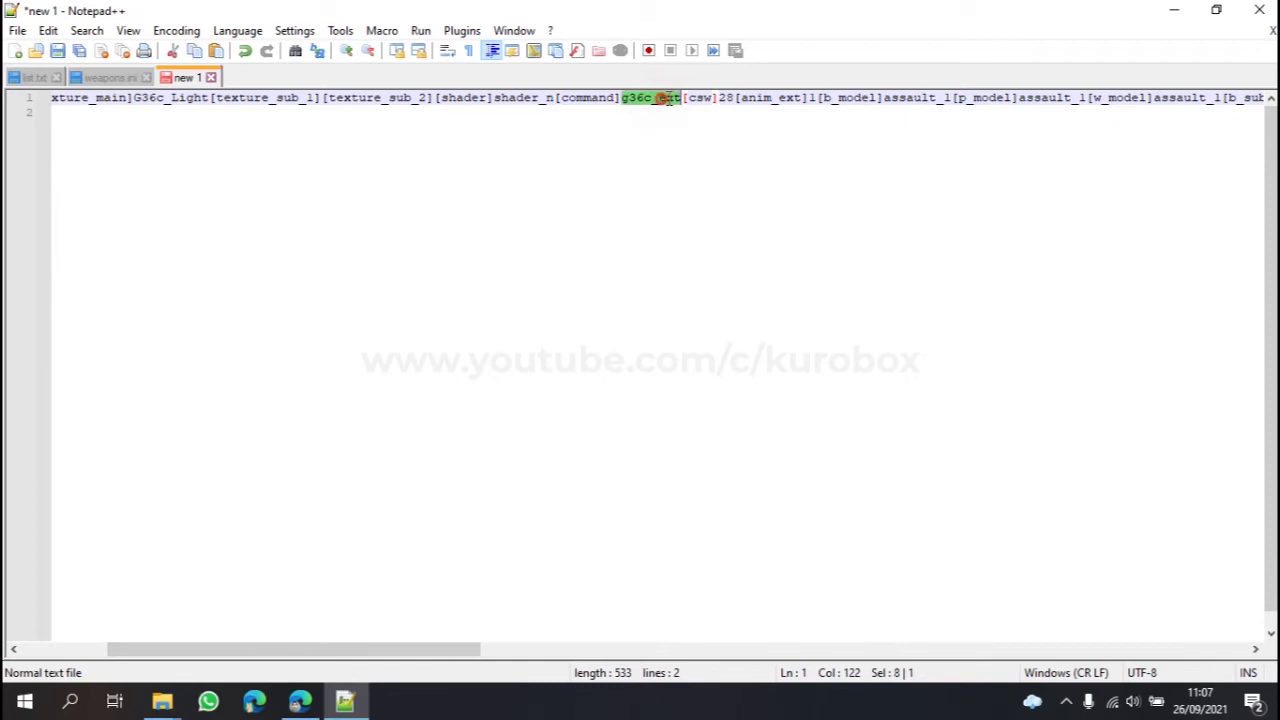
pyautogui.hotkey('ctrl', 'a')
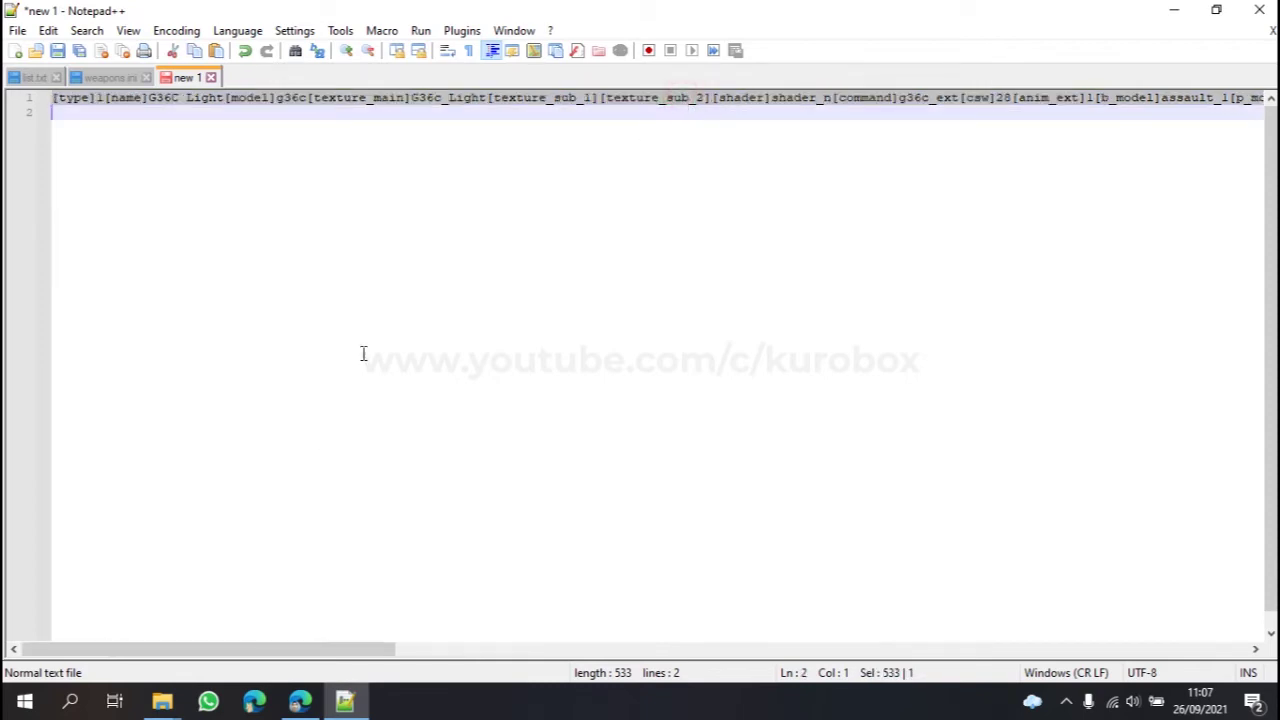
pyautogui.click(956, 98)
pyautogui.press('BackSpace')
pyautogui.press('BackSpace')
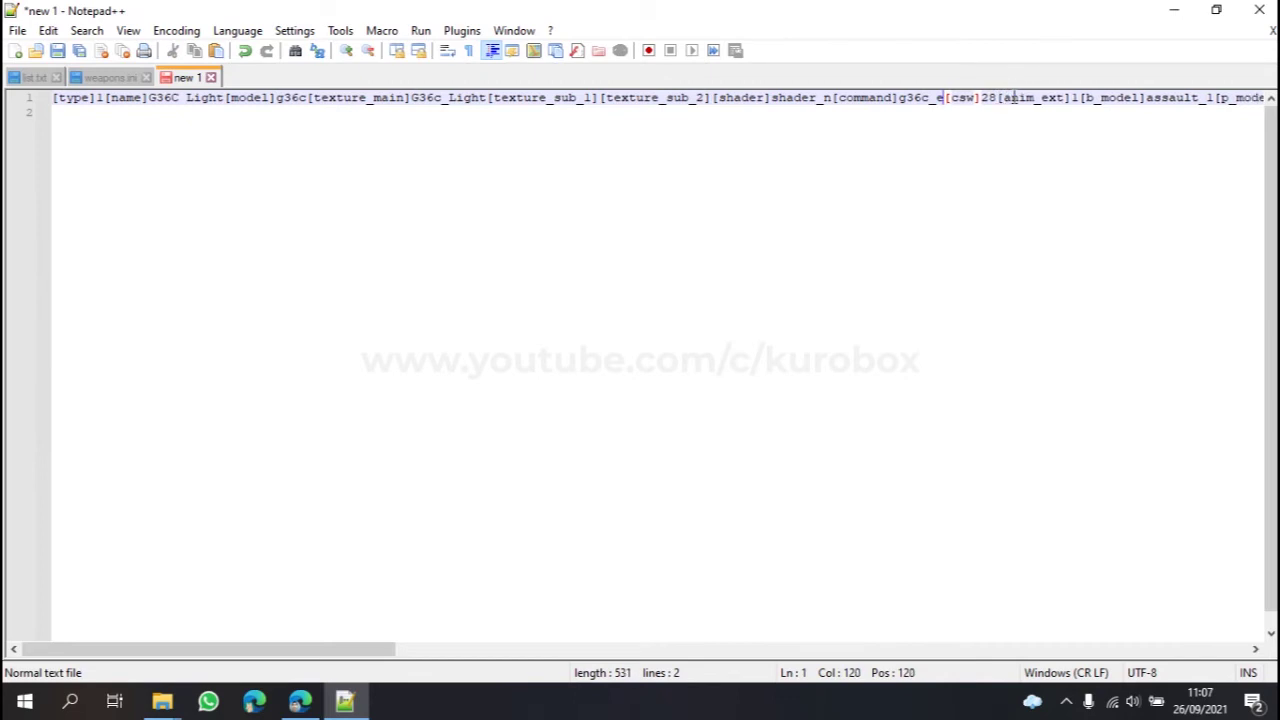
pyautogui.write('light')
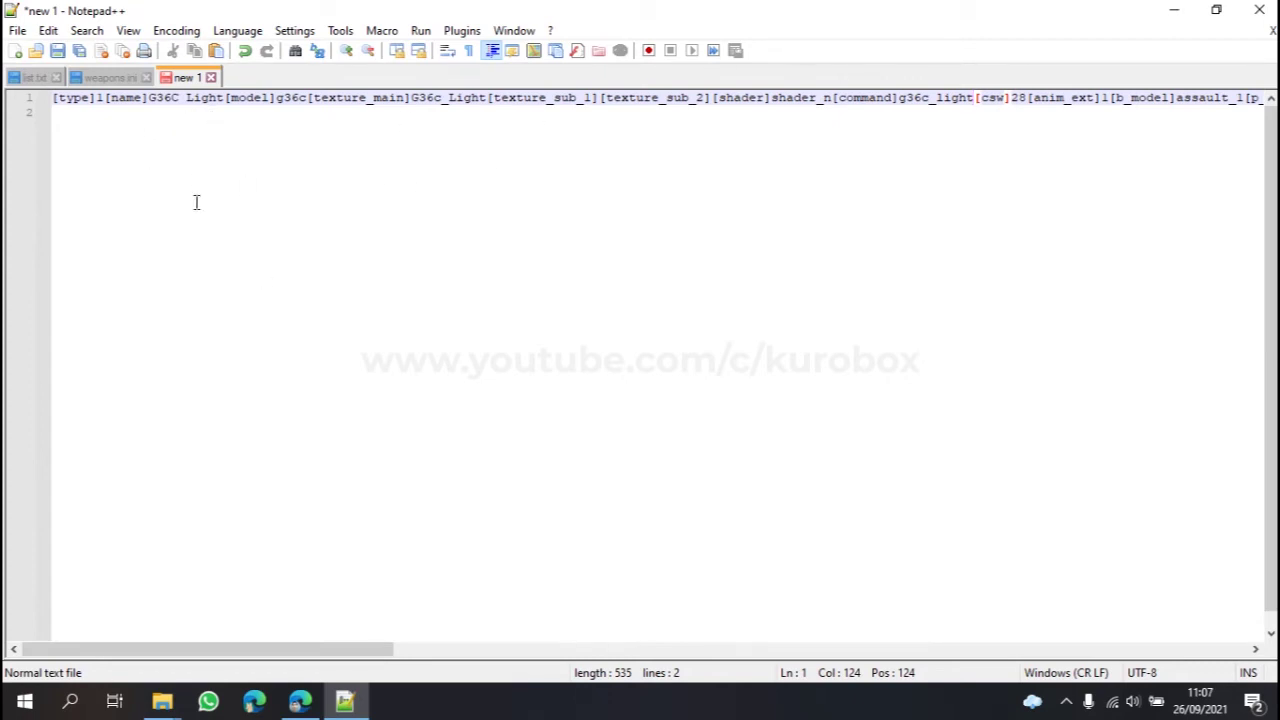
# Step: Set the G36C Light's damage to 1.5, clip to 45 and ammo to 225
pyautogui.moveTo(246, 651); pyautogui.dragTo(620, 640)
pyautogui.click(640, 98)
pyautogui.hotkey('shift', 'Left')
pyautogui.write('5')
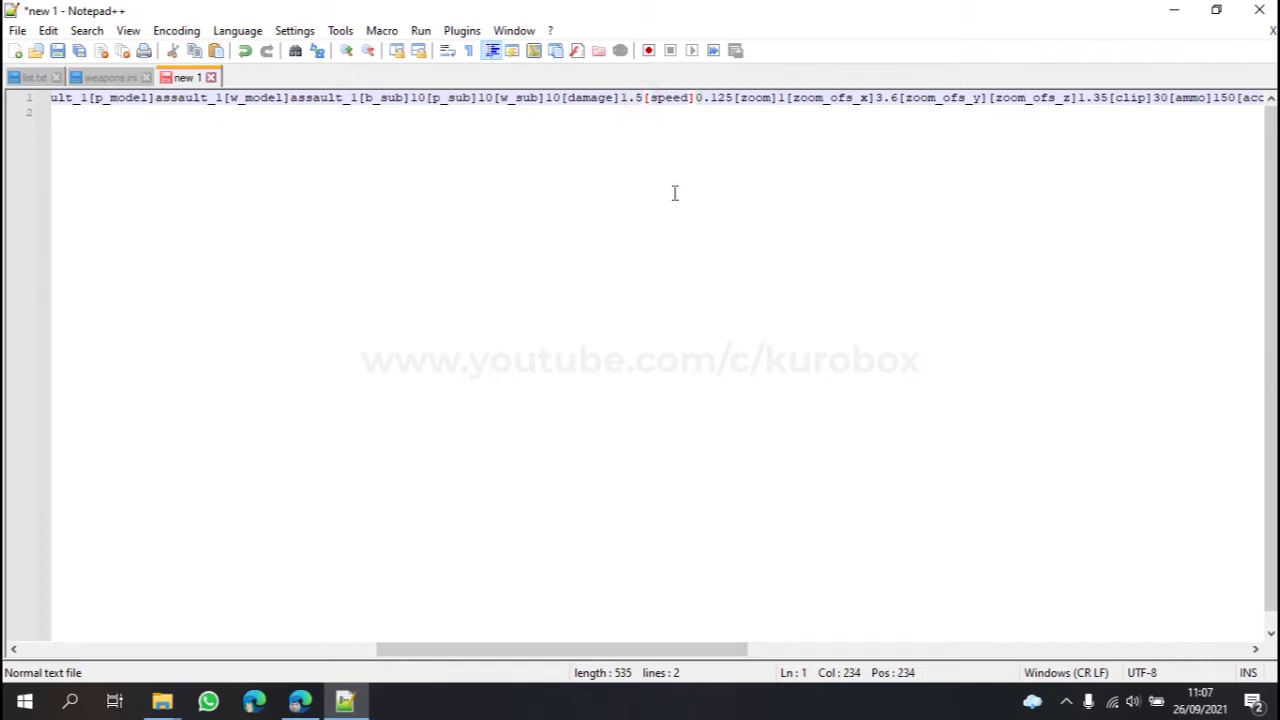
pyautogui.moveTo(640, 651); pyautogui.dragTo(757, 651)
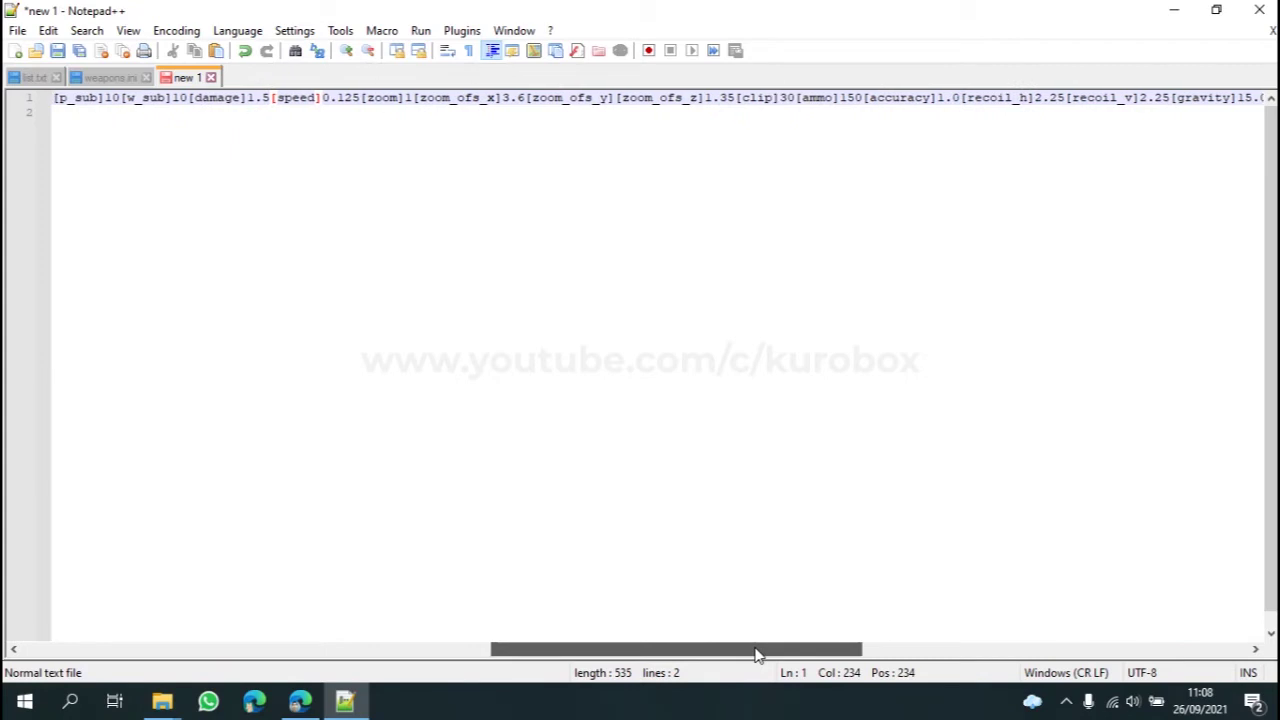
pyautogui.doubleClick(786, 97)
pyautogui.write('45')
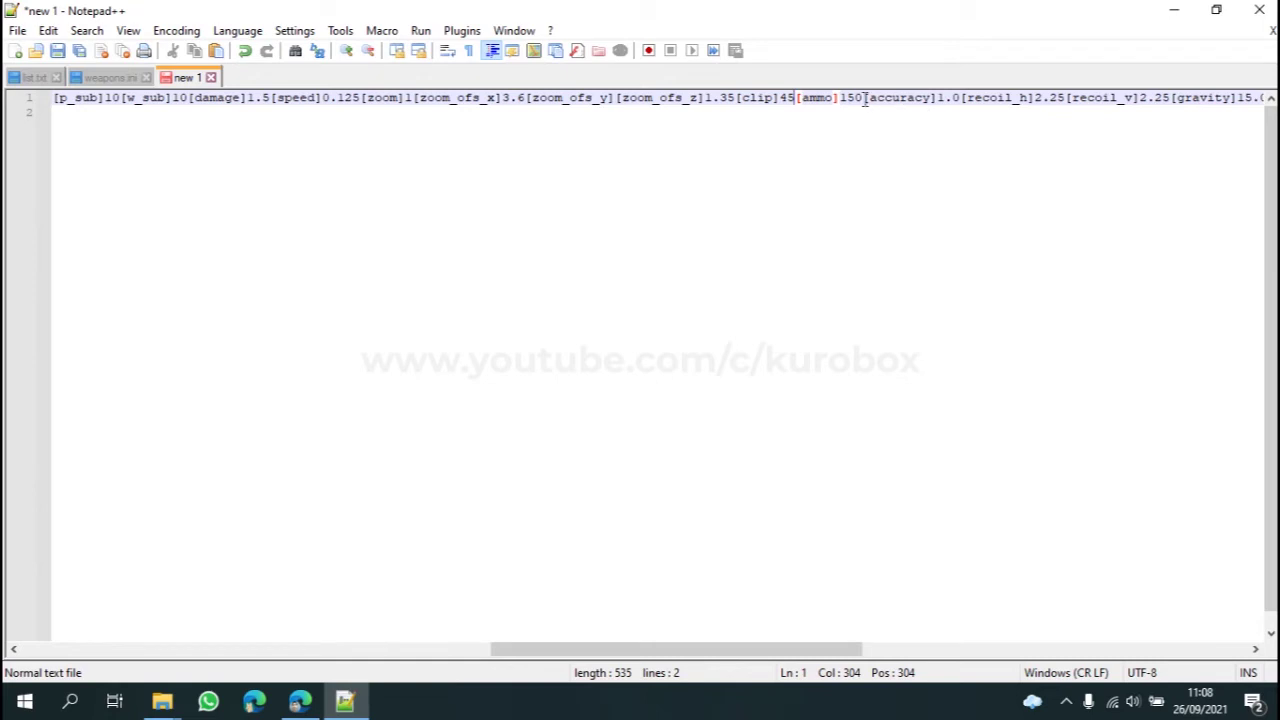
pyautogui.doubleClick(855, 97)
pyautogui.write('225')
# Step: Select the entire G36C Light entry and return to weapons.ini
pyautogui.moveTo(712, 649); pyautogui.dragTo(129, 537)
pyautogui.click(50, 99)
pyautogui.hotkey('ctrl', 'a')
pyautogui.hotkey('ctrl', 'c')
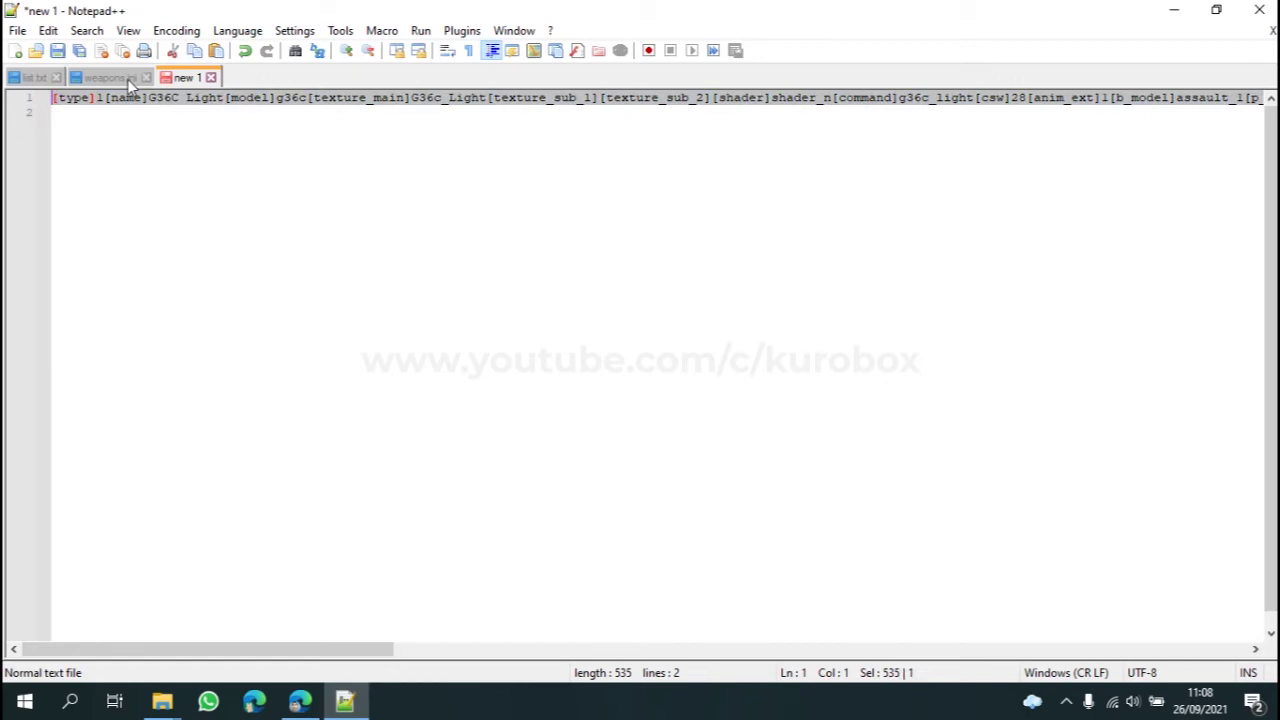
pyautogui.click(120, 78)
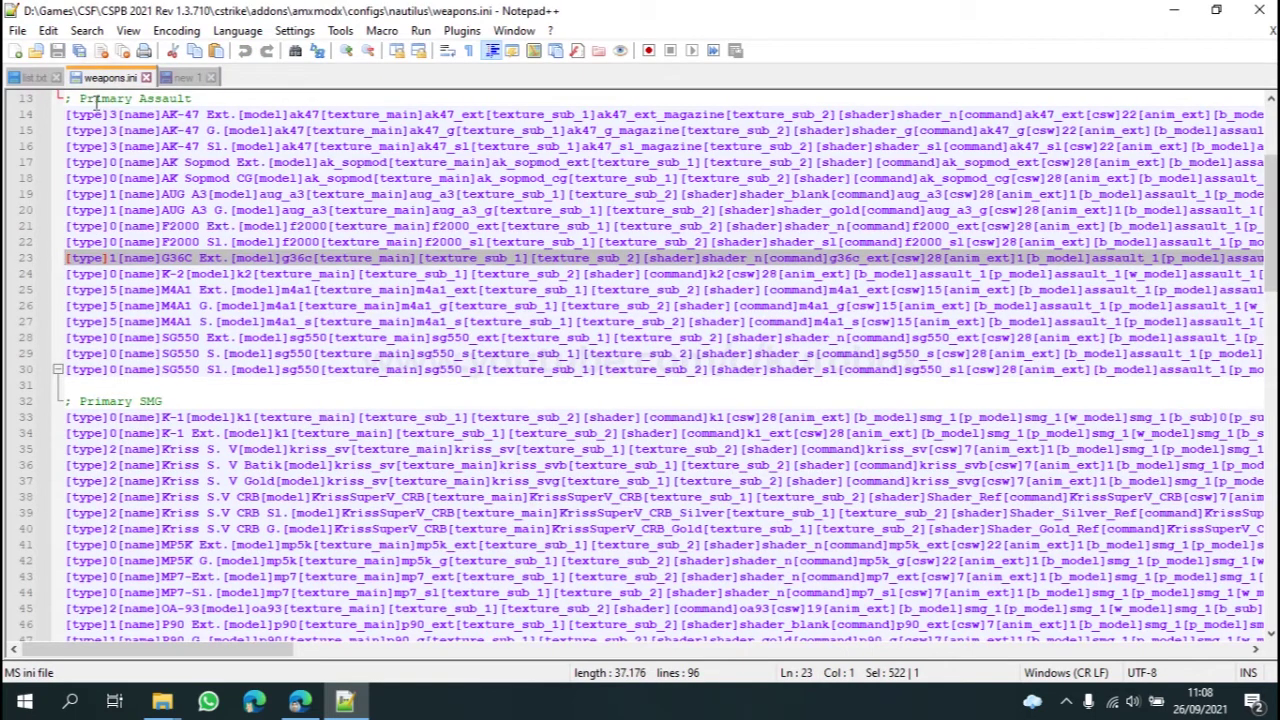
# Step: Paste the G36C Light entry onto a new line between G36C Ext. and K-2
pyautogui.click(192, 271)
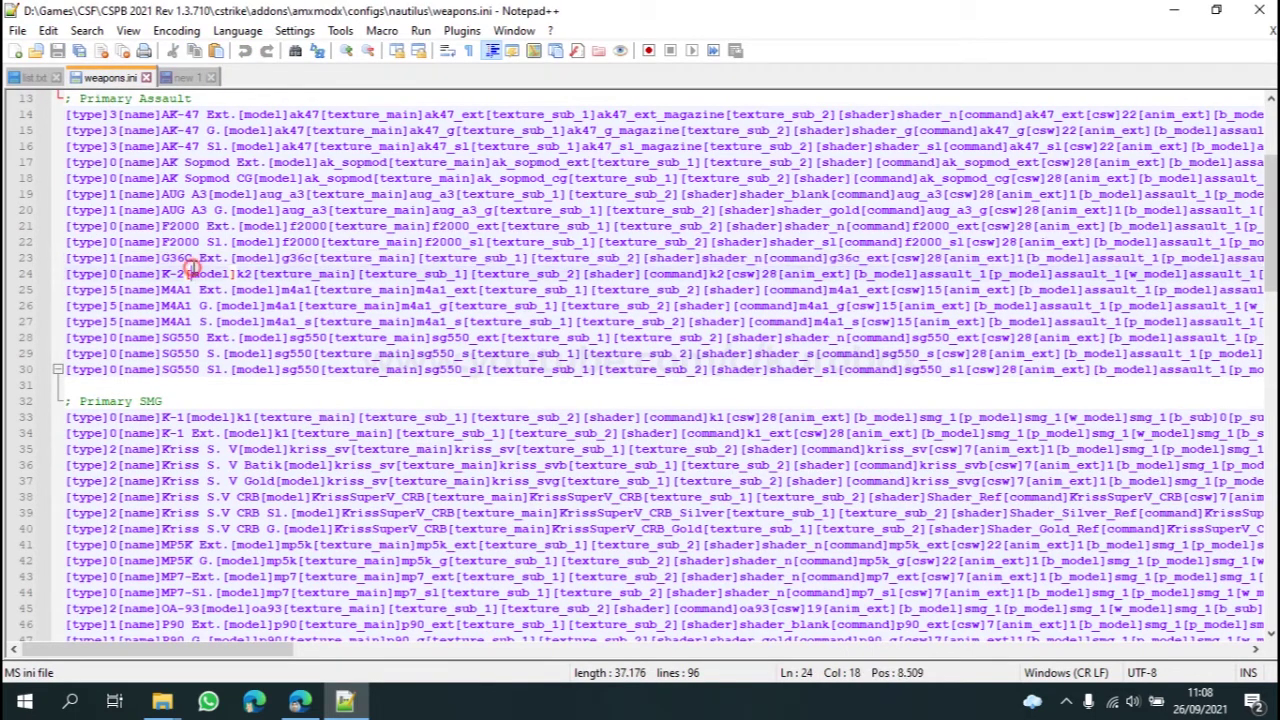
pyautogui.click(66, 280)
pyautogui.press('Return')
pyautogui.press('Up')
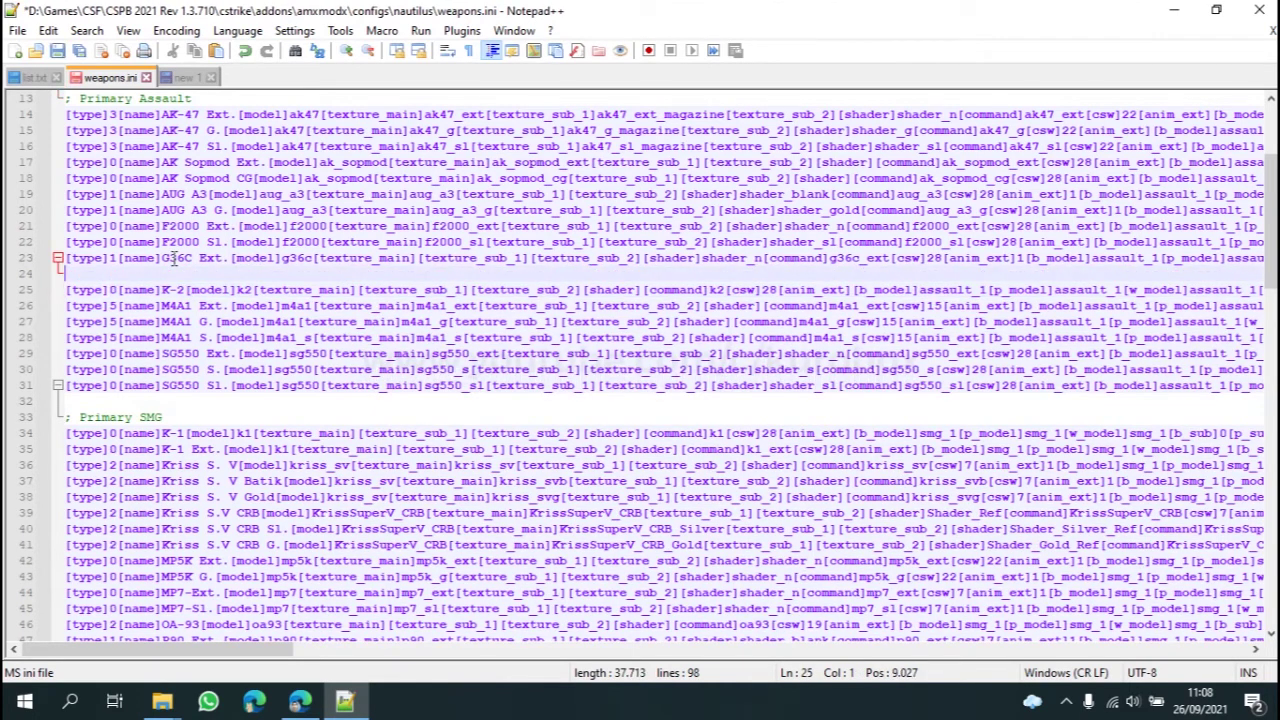
pyautogui.hotkey('ctrl', 'v')
pyautogui.press('BackSpace')
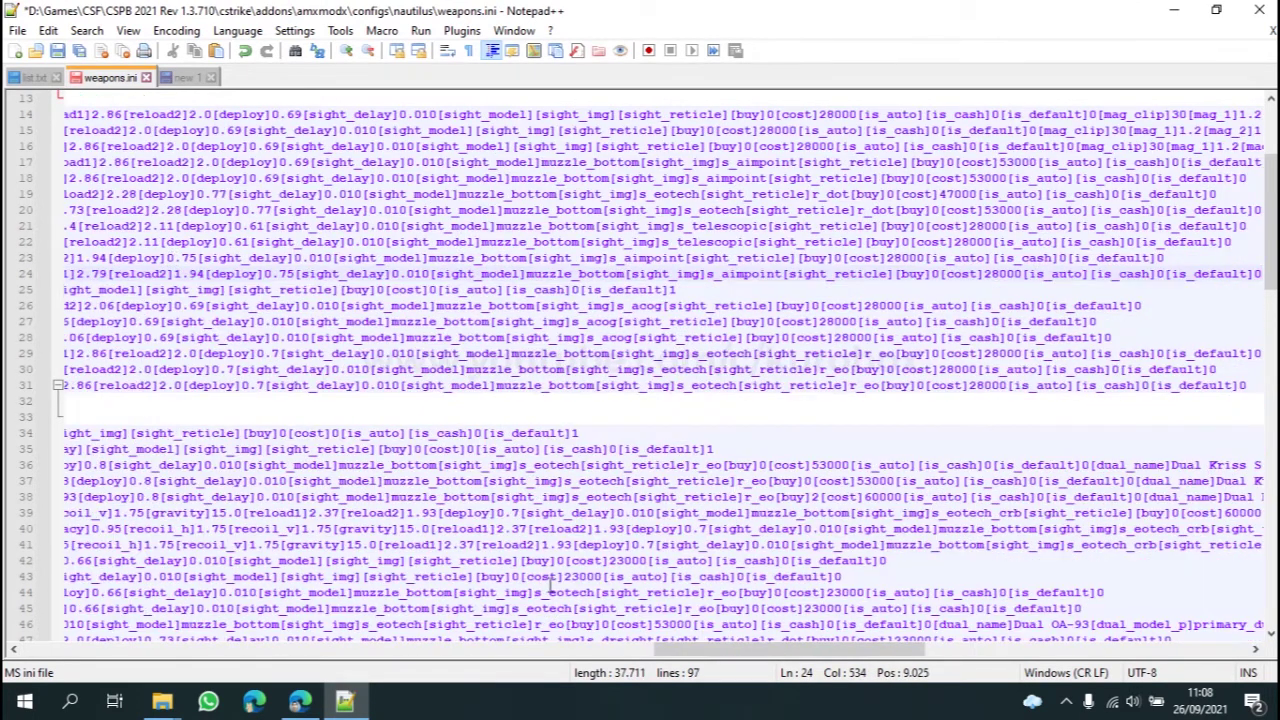
# Step: Check the two G36C lines together and save weapons.ini
pyautogui.moveTo(728, 650); pyautogui.dragTo(10, 652)
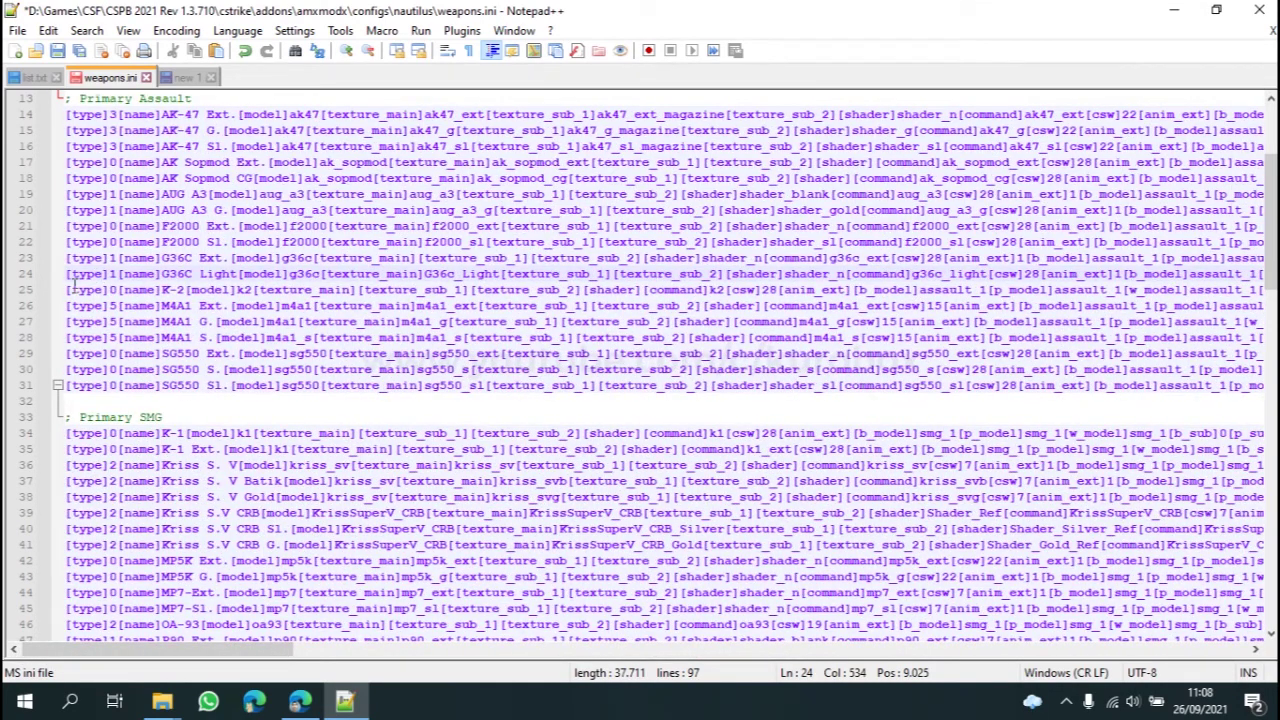
pyautogui.moveTo(60, 292); pyautogui.dragTo(60, 258)
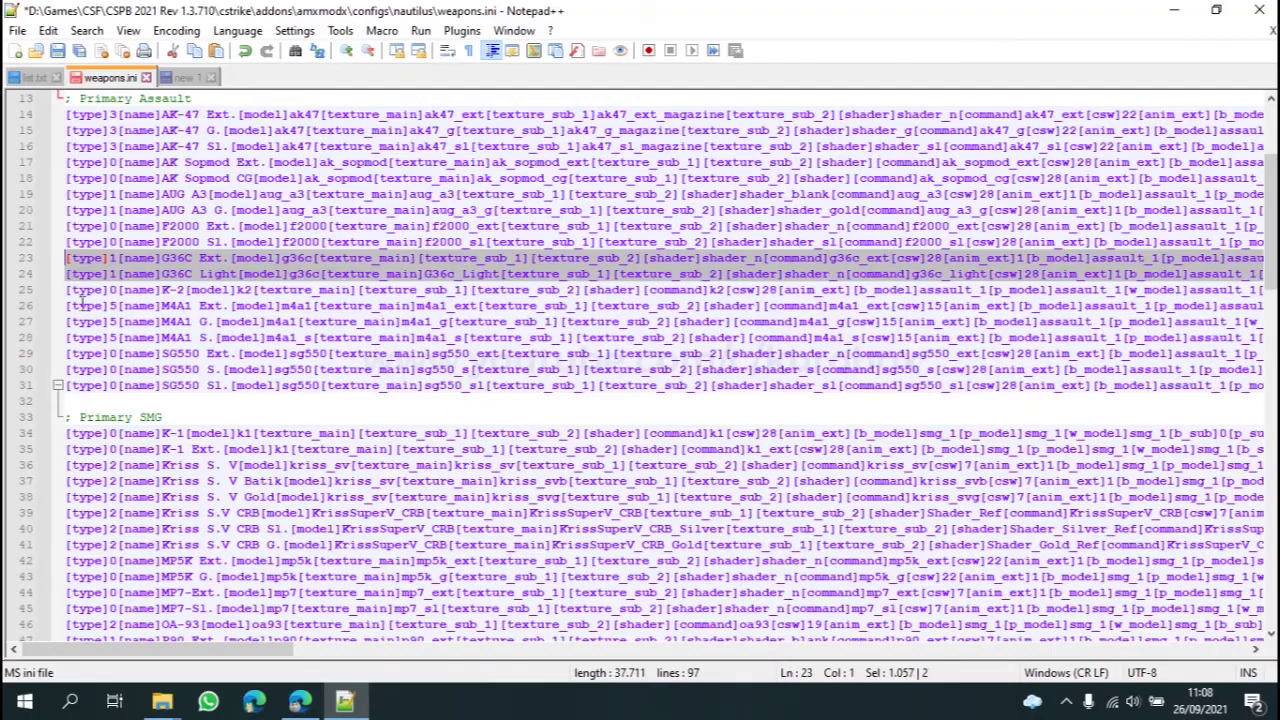
pyautogui.moveTo(220, 650); pyautogui.dragTo(130, 625)
pyautogui.click(148, 226)
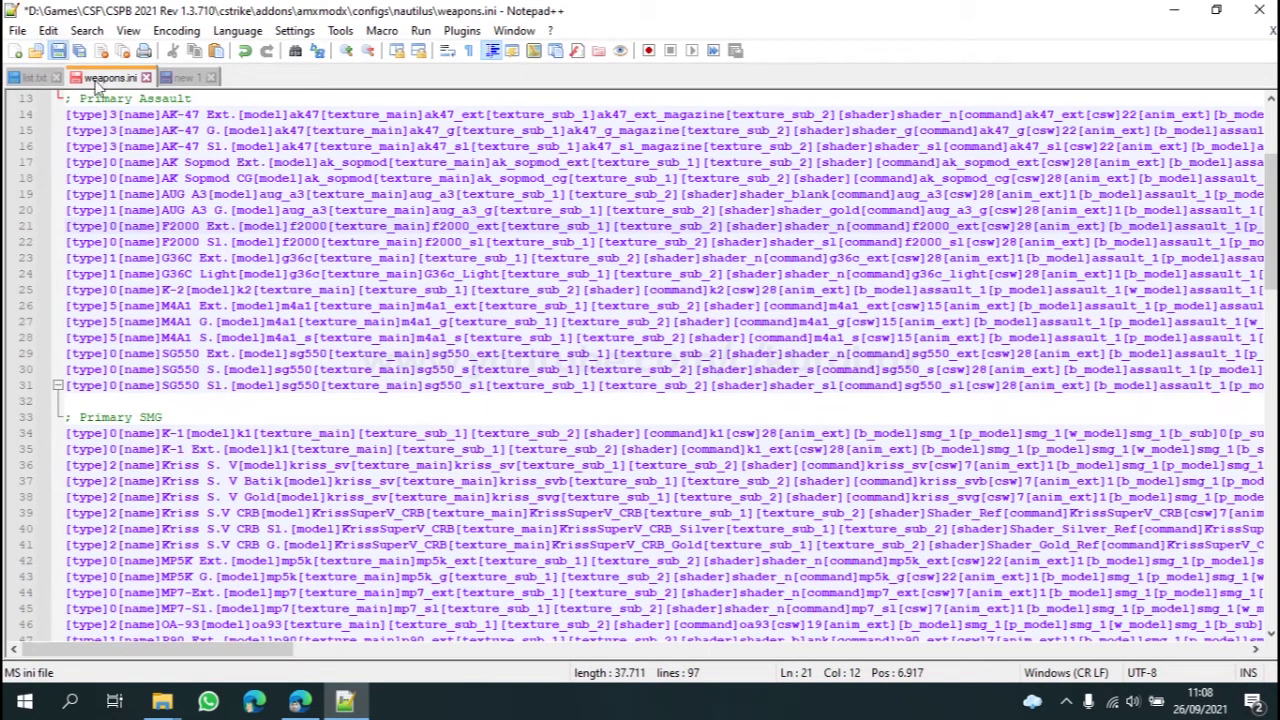
pyautogui.hotkey('ctrl', 's')
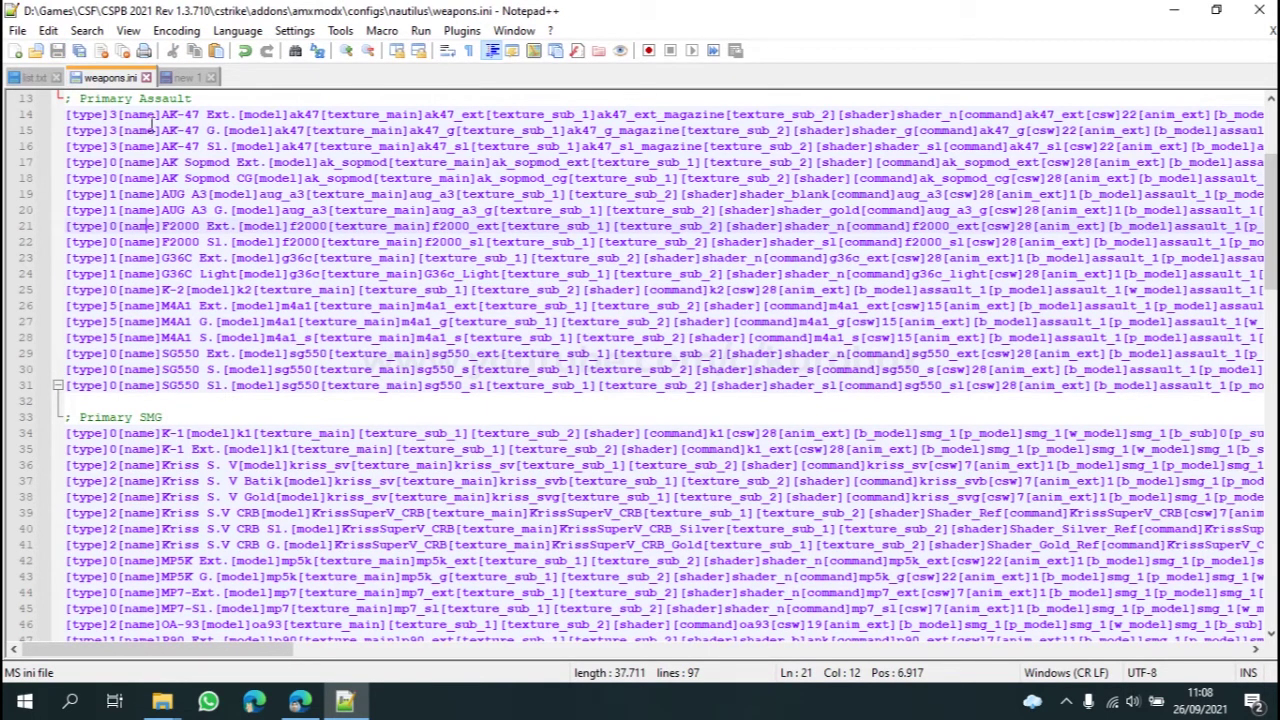
# Step: Close all documents, discarding the unsaved new 1, and quit Notepad++
pyautogui.click(185, 79)
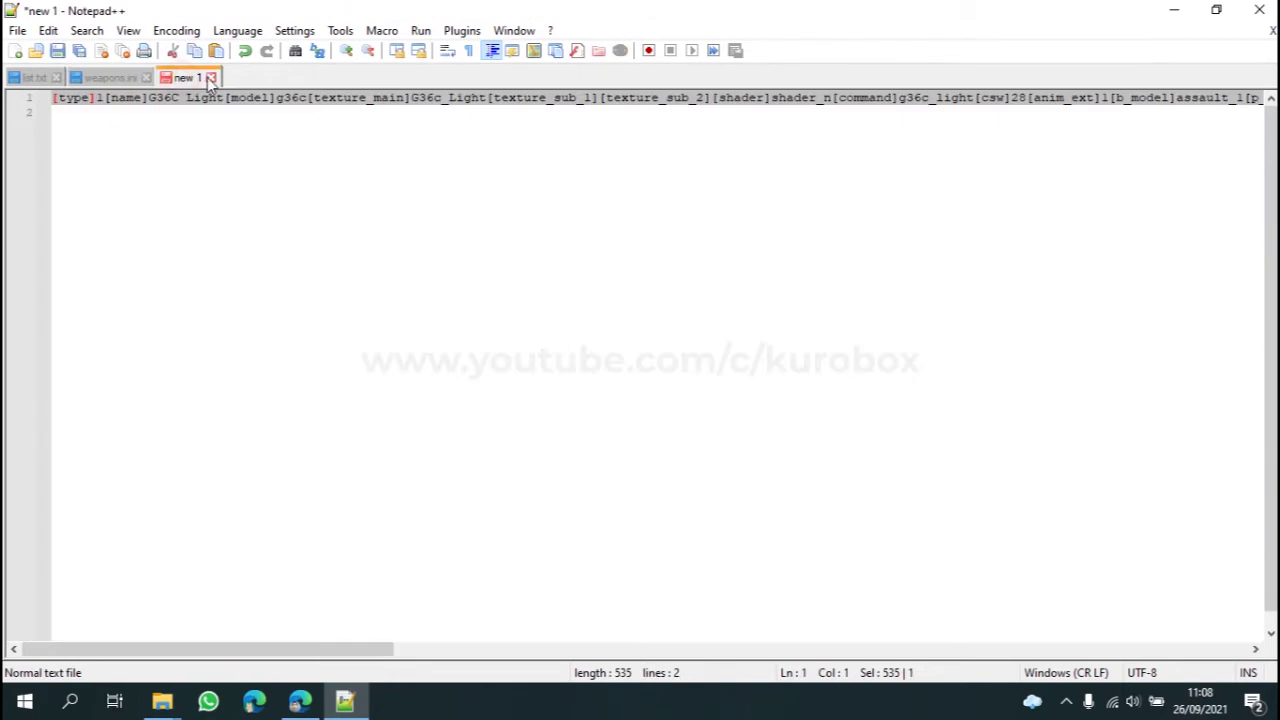
pyautogui.click(210, 77)
pyautogui.click(652, 413)
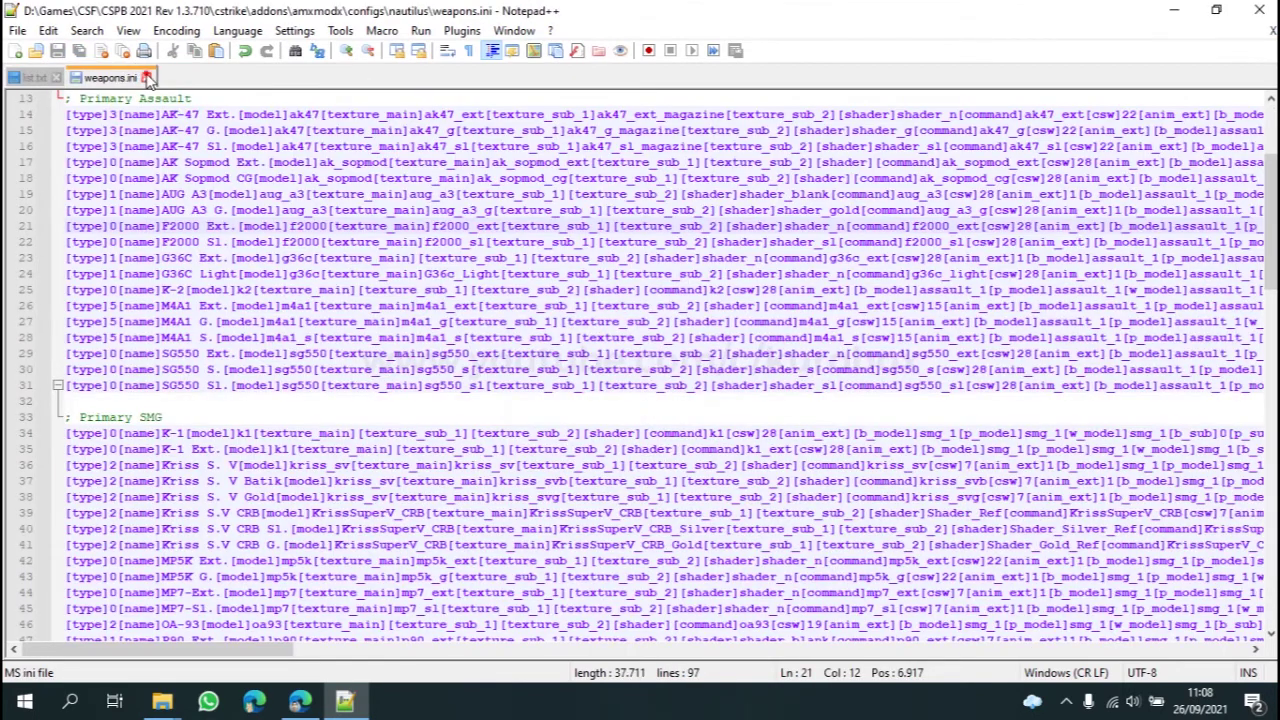
pyautogui.click(146, 77)
pyautogui.click(106, 322)
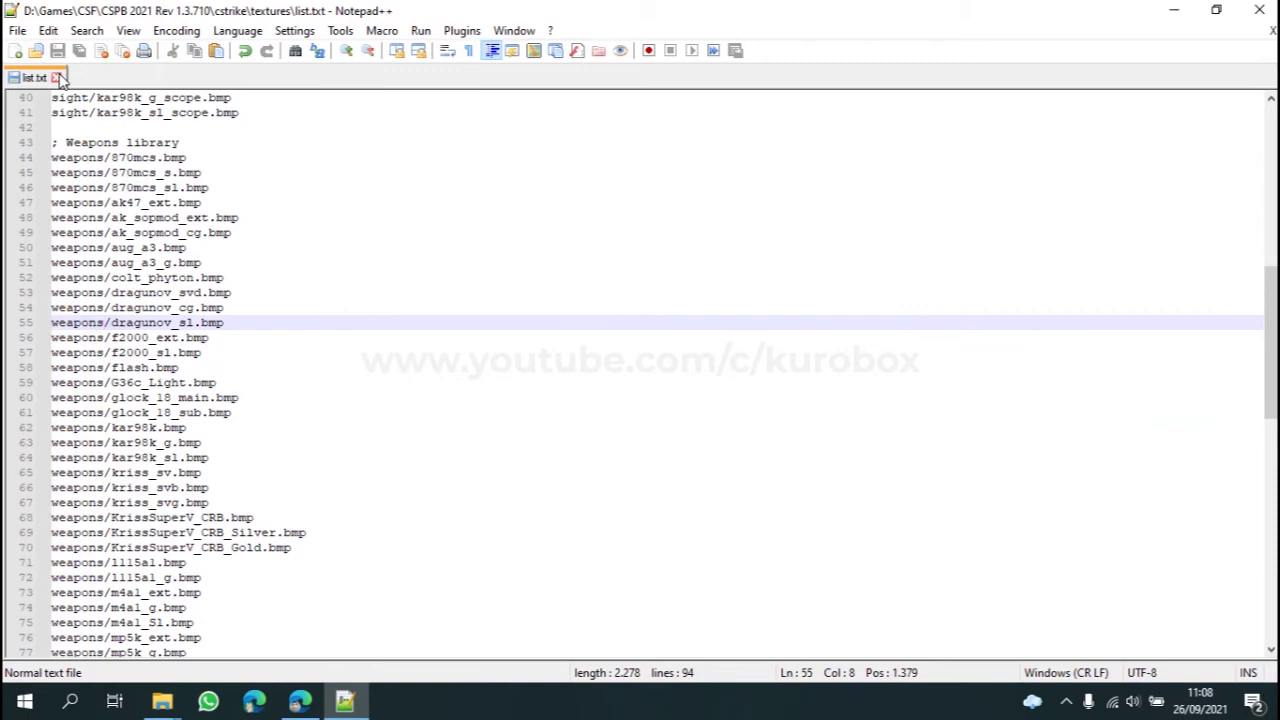
pyautogui.click(57, 77)
pyautogui.click(1259, 10)
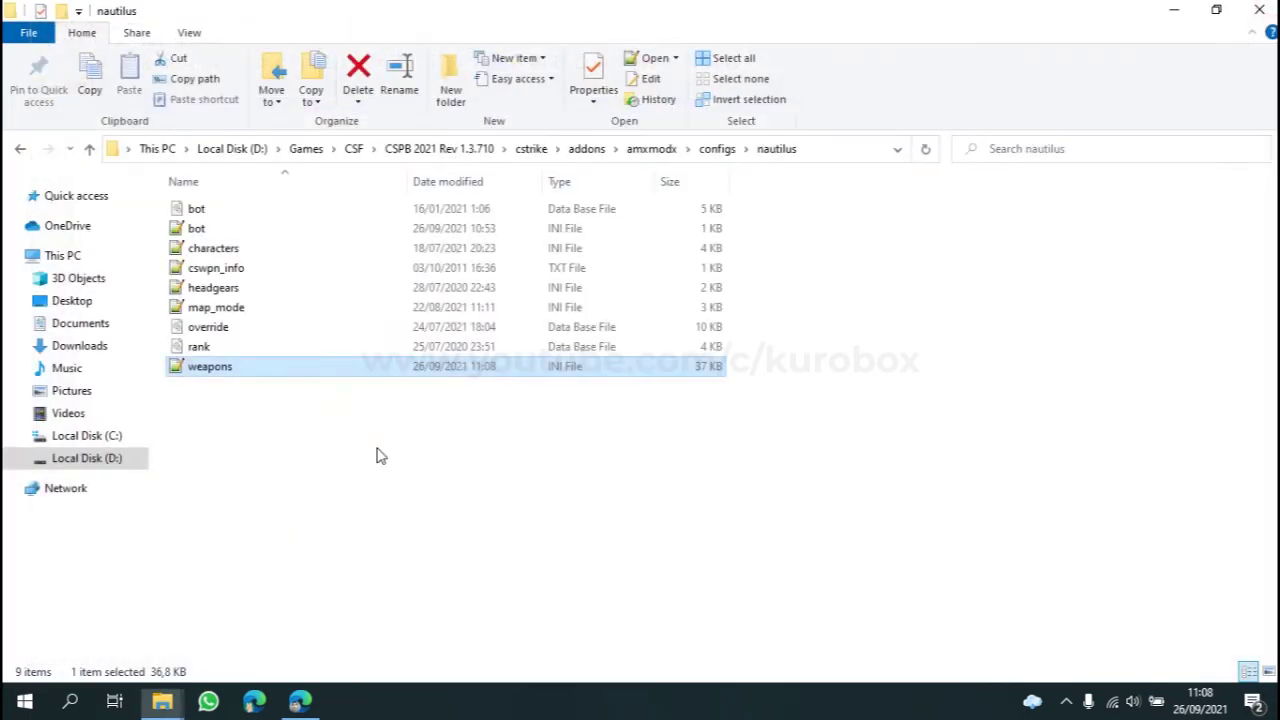
# Step: Launch CSPointBlank from the CSPB 2021 Rev 1.3.710 folder and log in with the account password
pyautogui.click(472, 492)
pyautogui.click(466, 150)
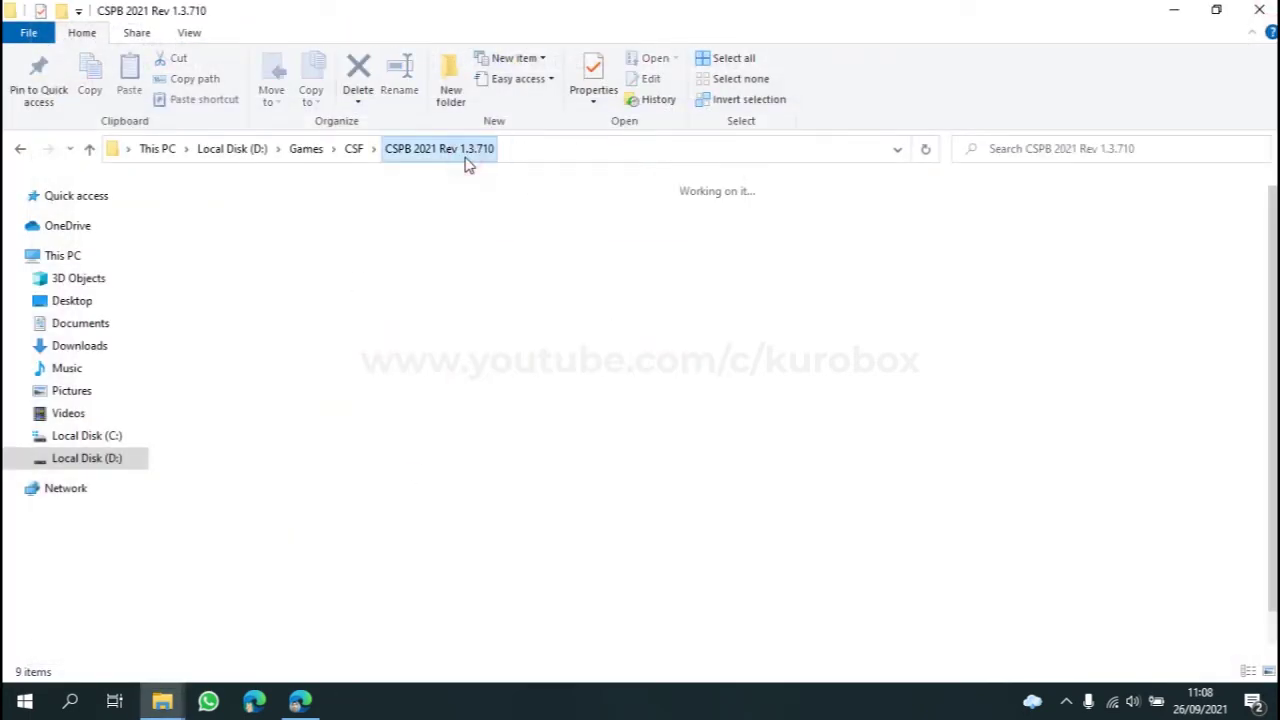
pyautogui.click(220, 322)
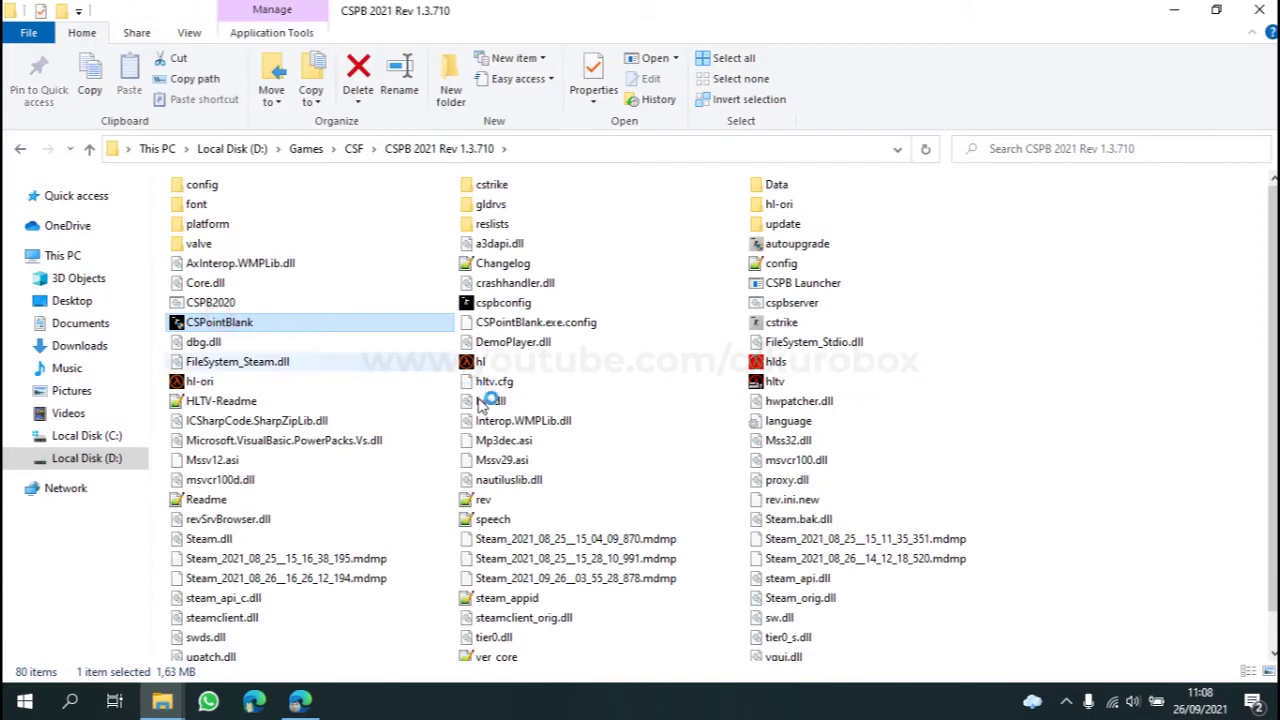
pyautogui.click(683, 381)
pyautogui.click(645, 425)
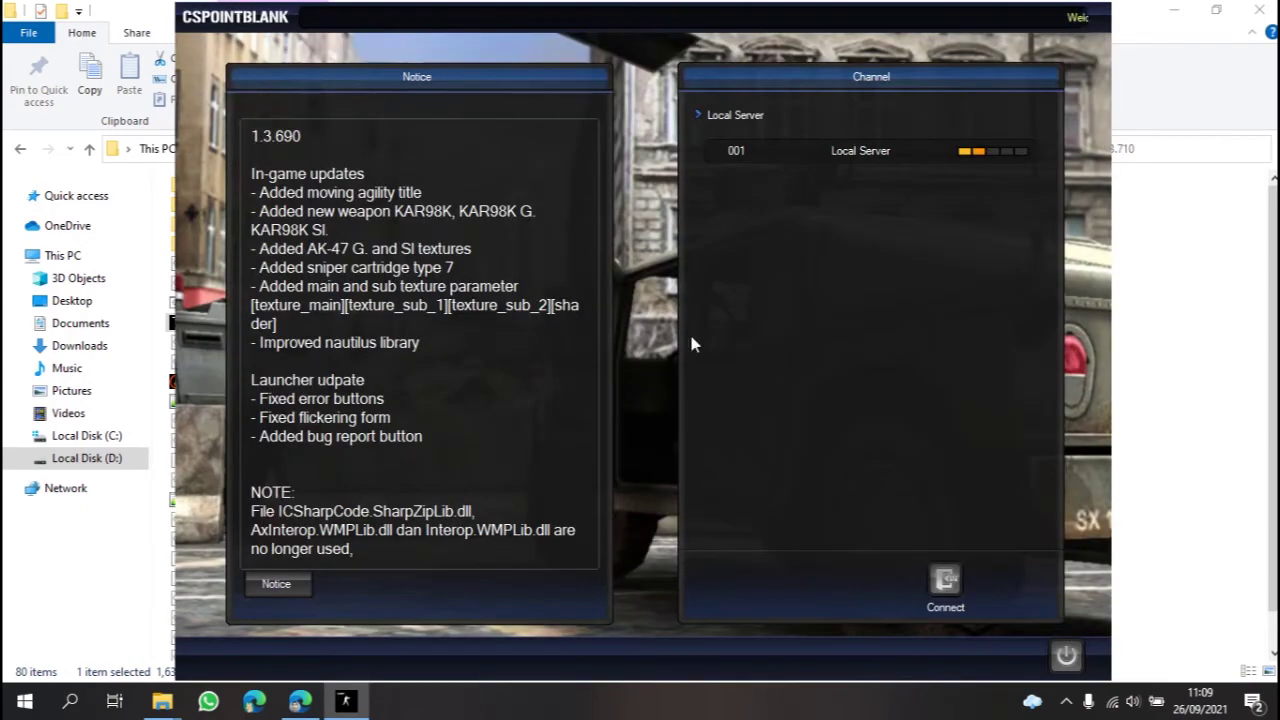
# Step: Enter 001 Local Server, join room 008 ROOM KERAS, and open the Shop
pyautogui.doubleClick(857, 151)
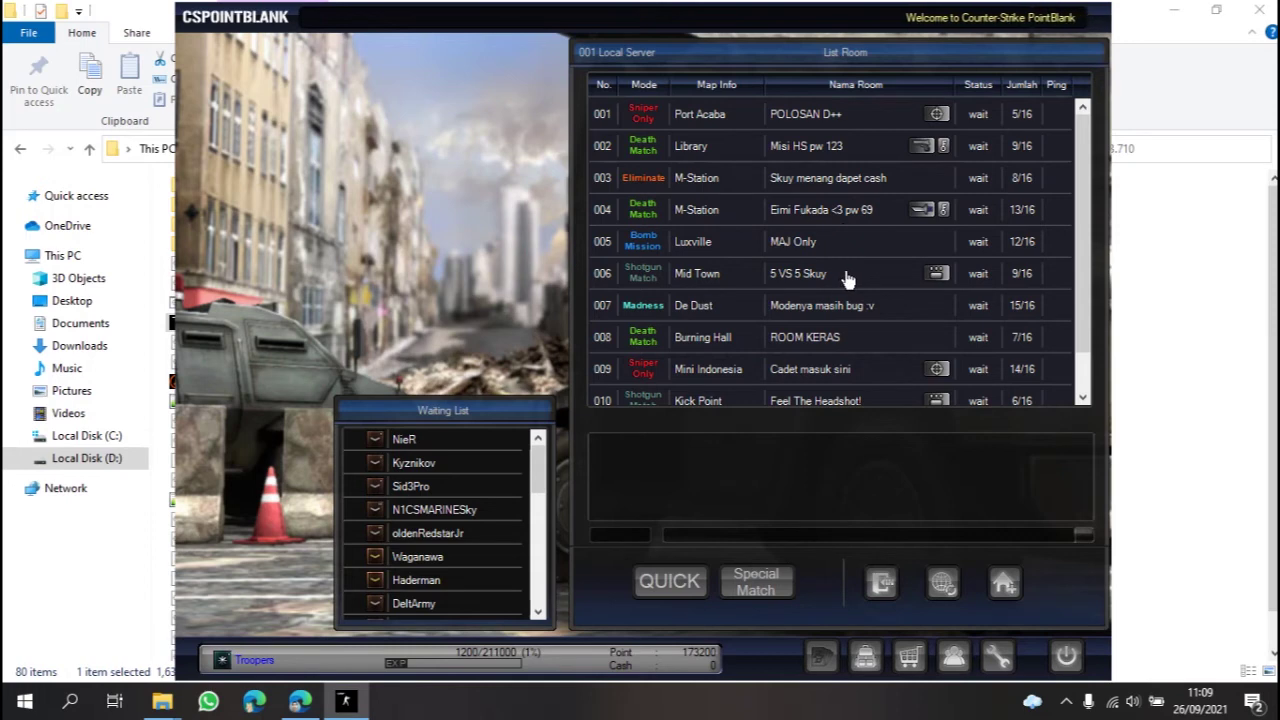
pyautogui.doubleClick(833, 337)
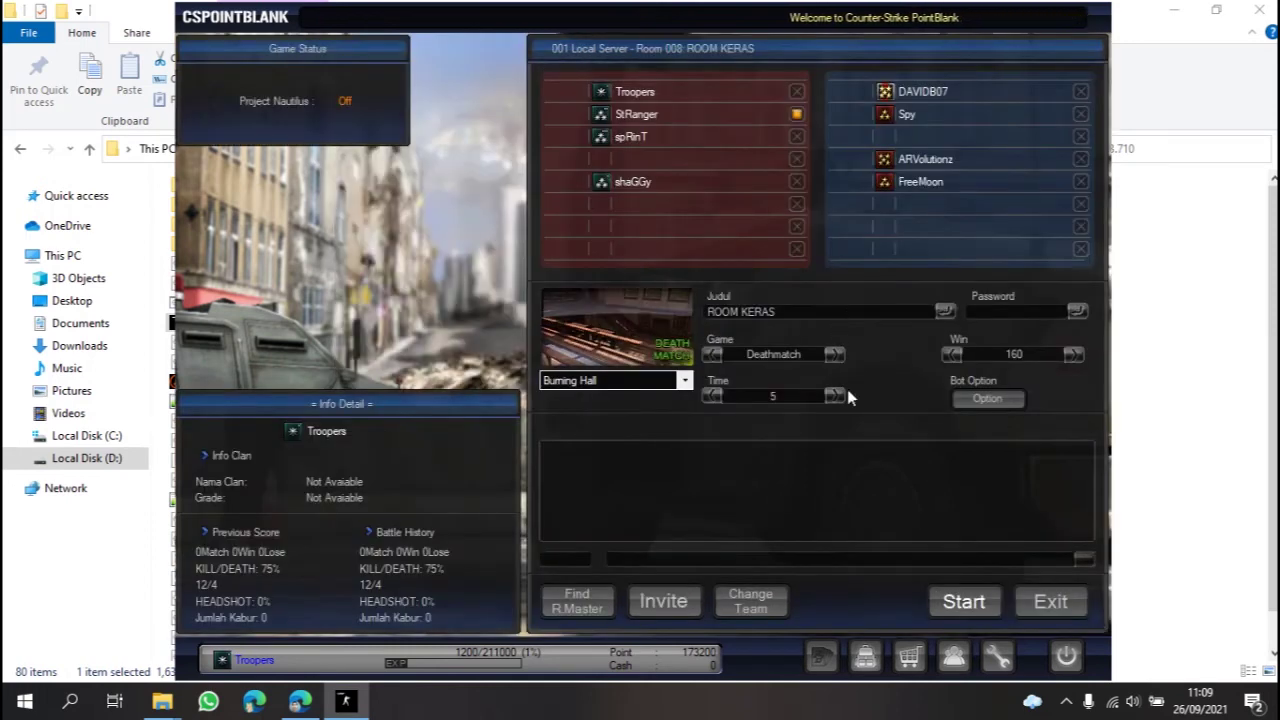
pyautogui.click(913, 656)
pyautogui.scroll(-5, 830, 210)
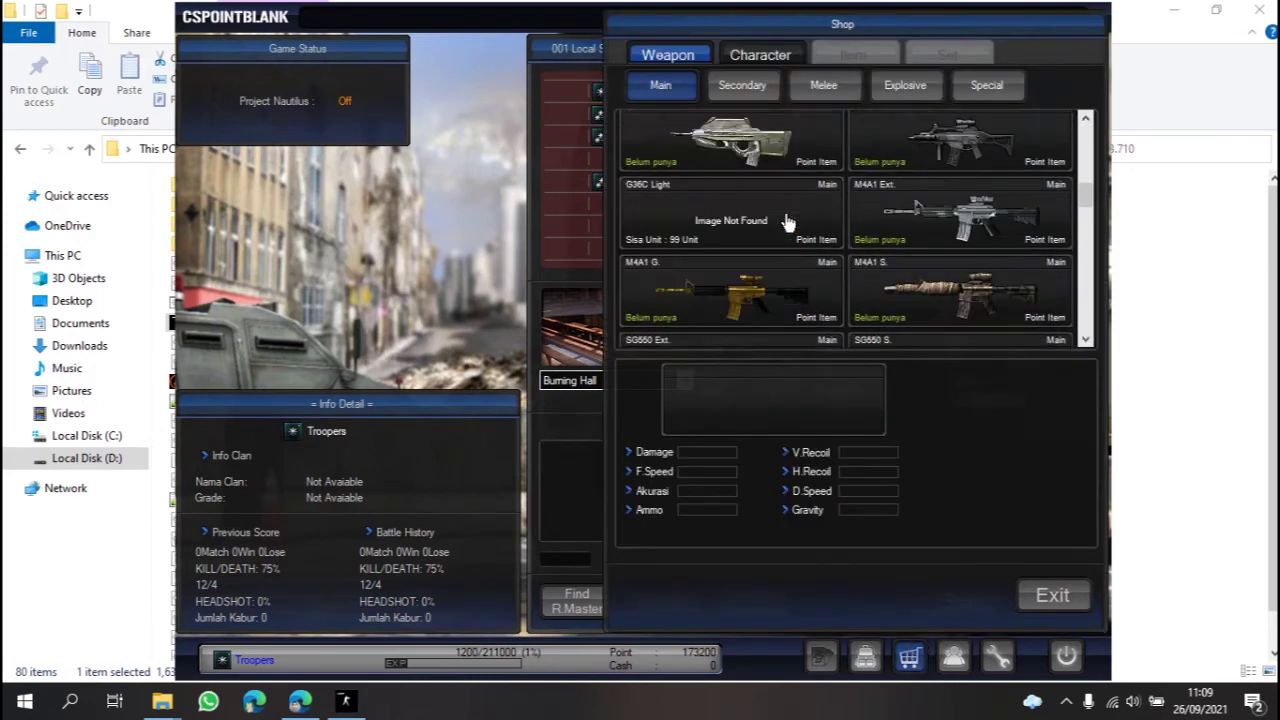
# Step: Buy the G36C Light for 28000 points and exit the shop back to the room
pyautogui.click(744, 212)
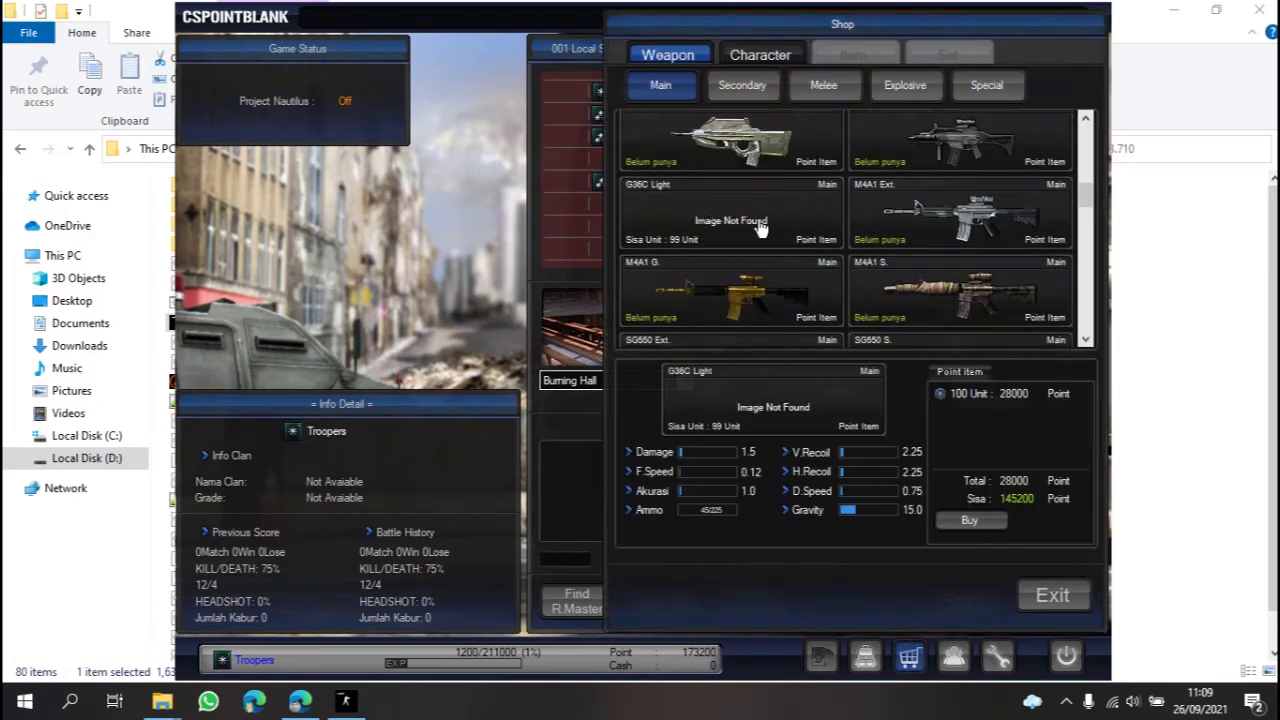
pyautogui.scroll(1, 728, 220)
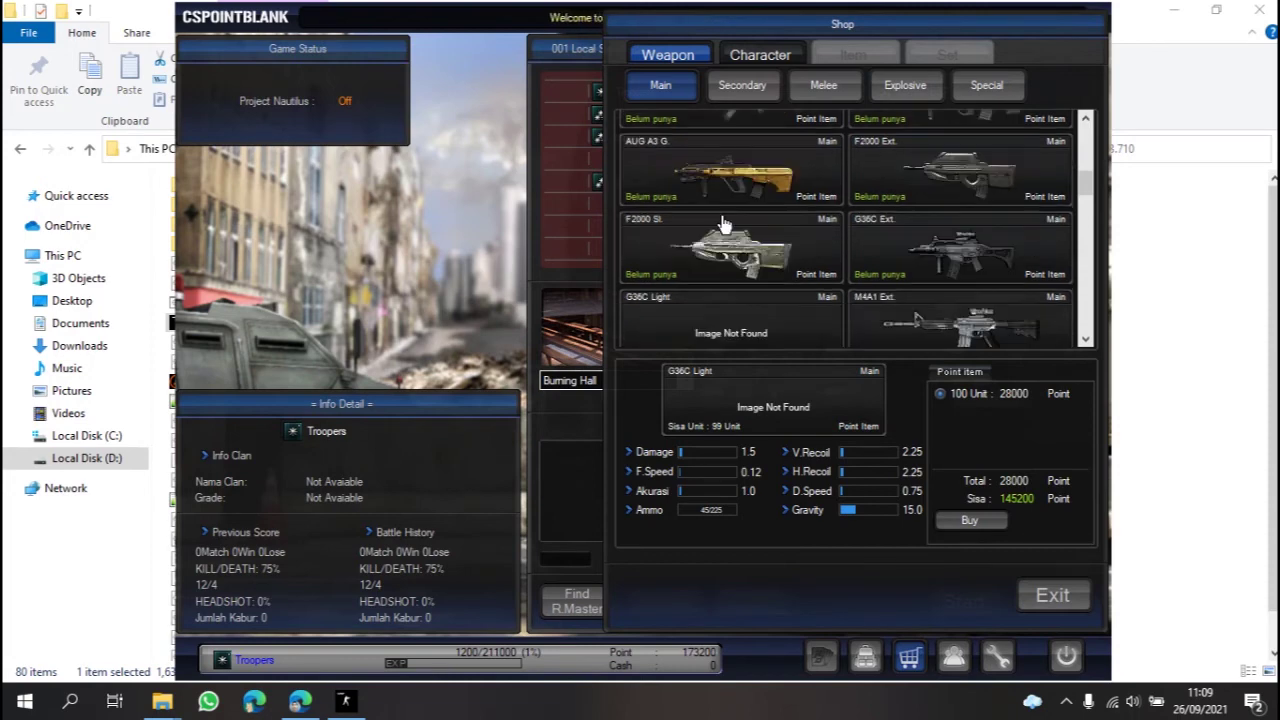
pyautogui.scroll(-1, 724, 222)
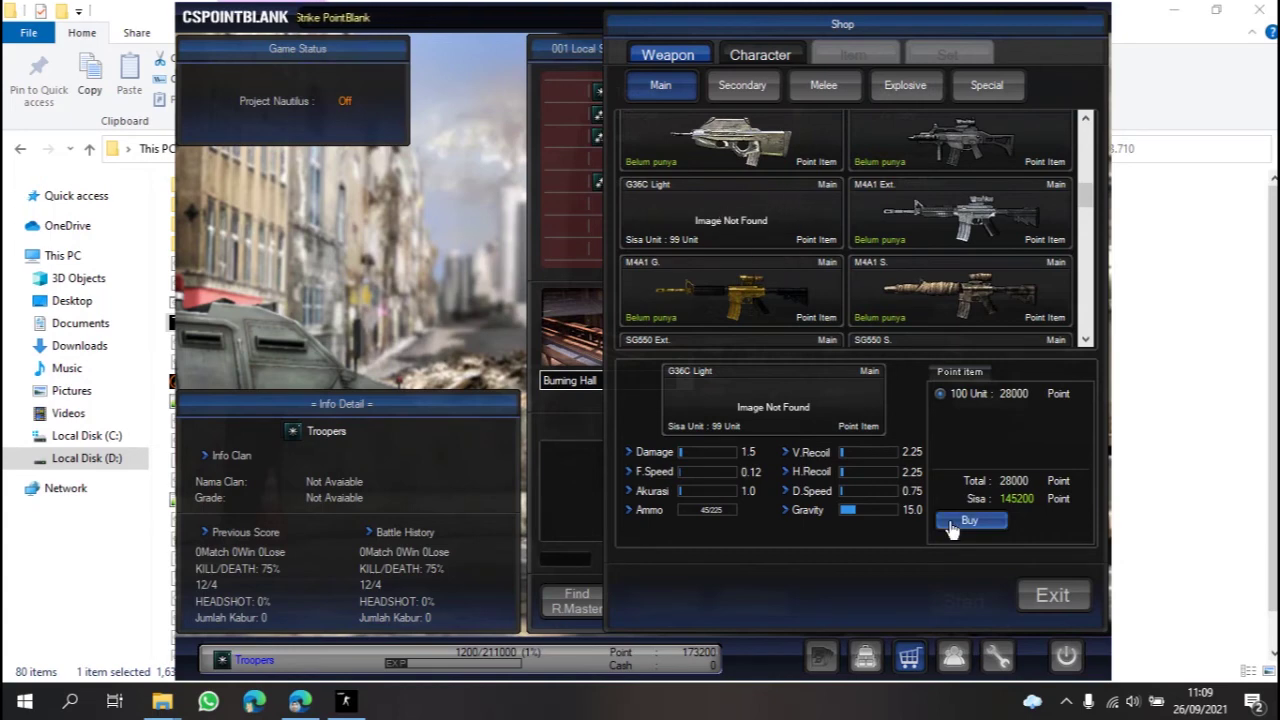
pyautogui.click(969, 521)
pyautogui.click(648, 443)
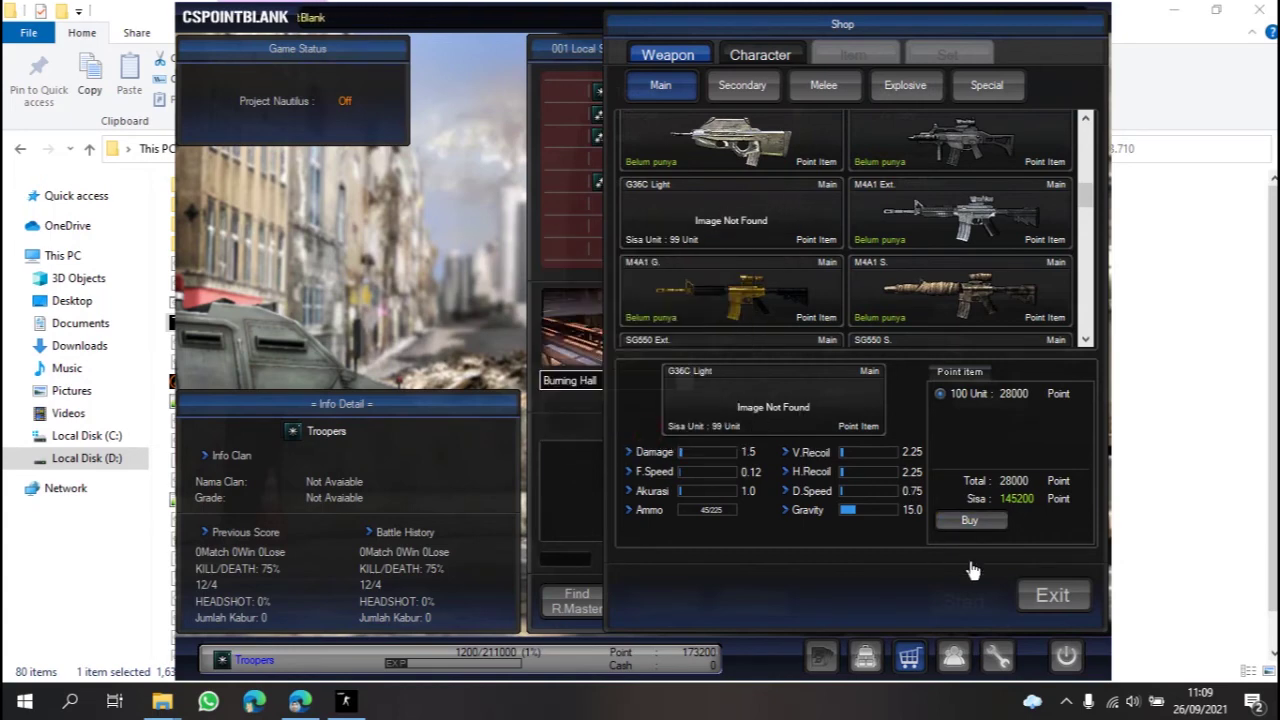
pyautogui.click(1045, 594)
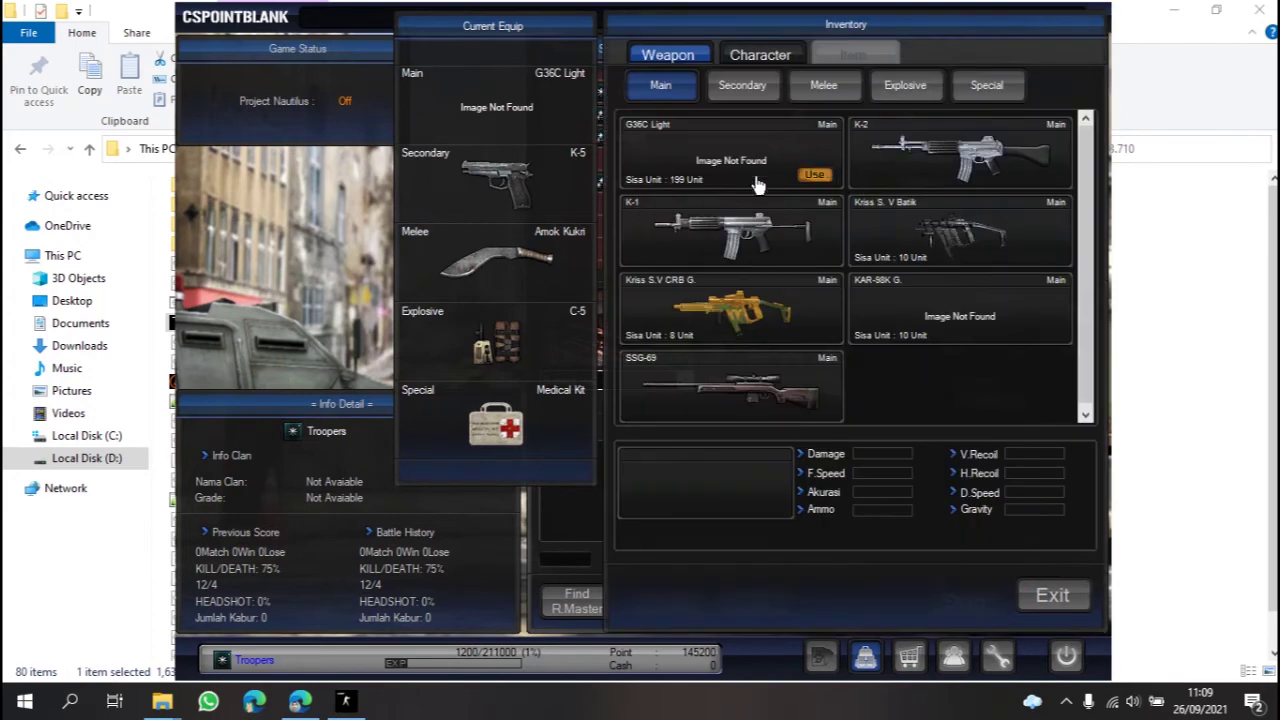
# Step: Equip the G36C Light from the inventory and return to the room
pyautogui.click(736, 168)
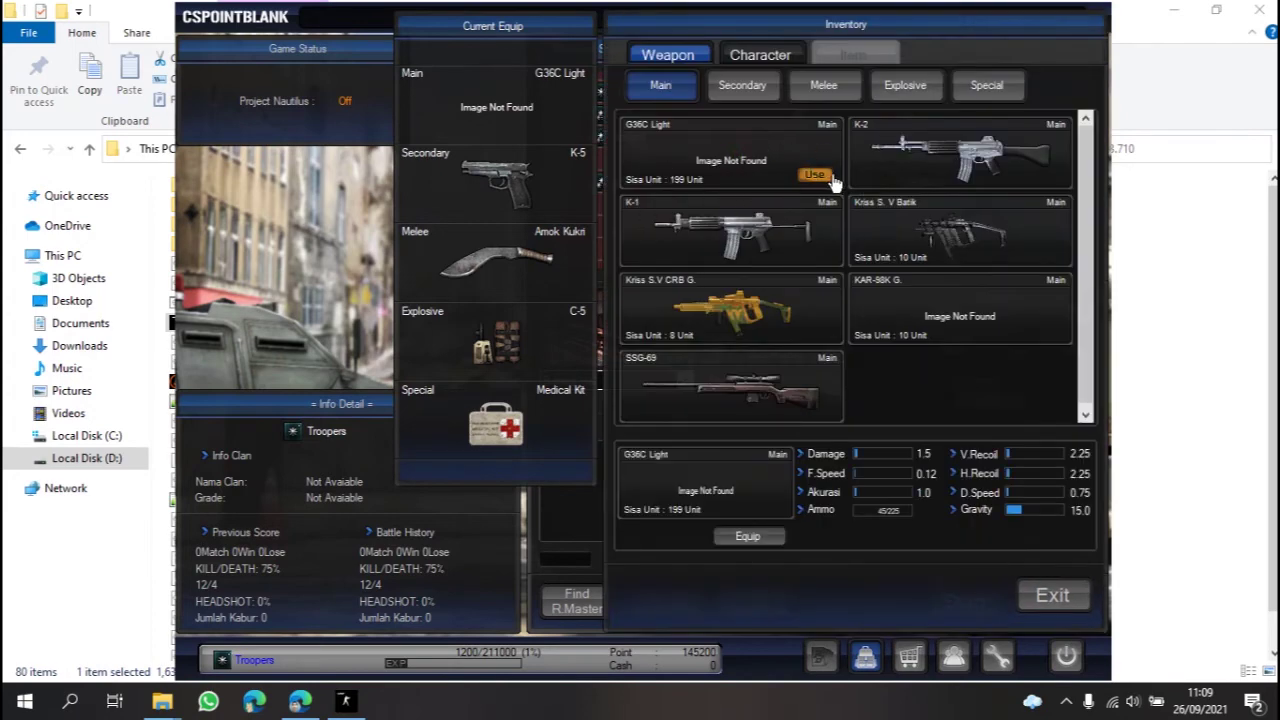
pyautogui.click(1050, 595)
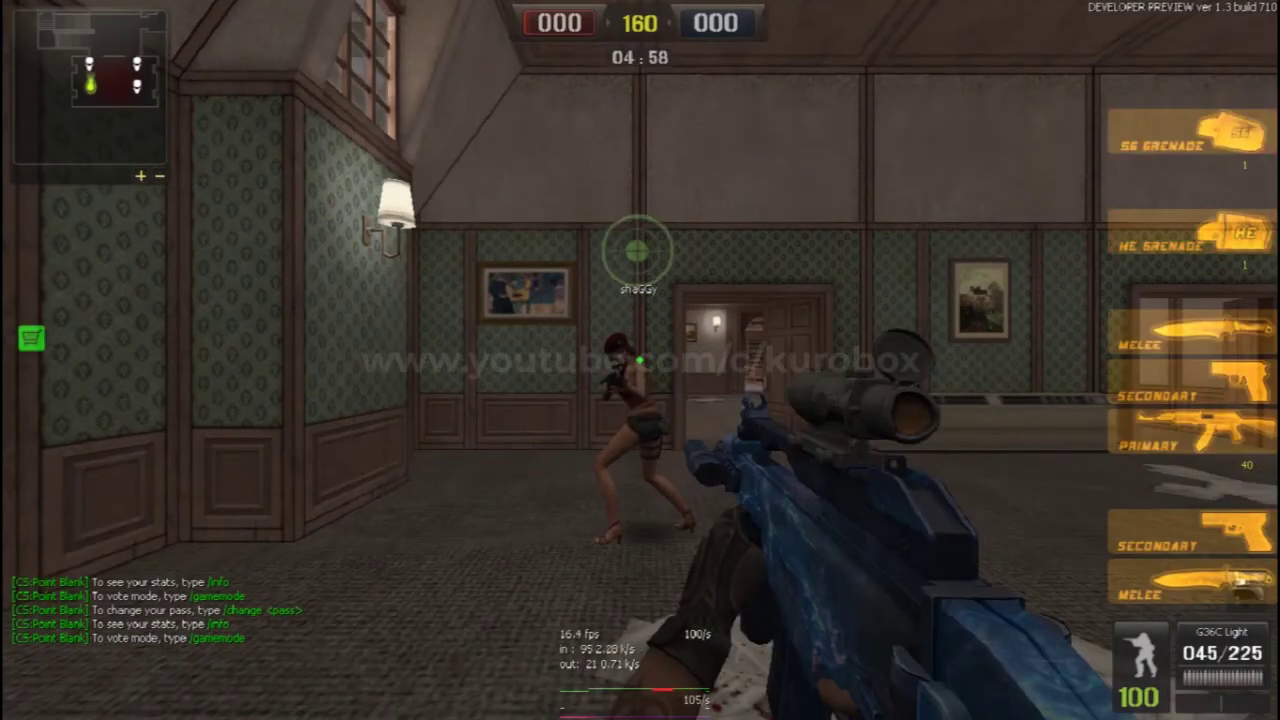
# Step: Swap to the pistol and back to the G36C Light, then switch on its laser
pyautogui.press('2')
pyautogui.press('1')
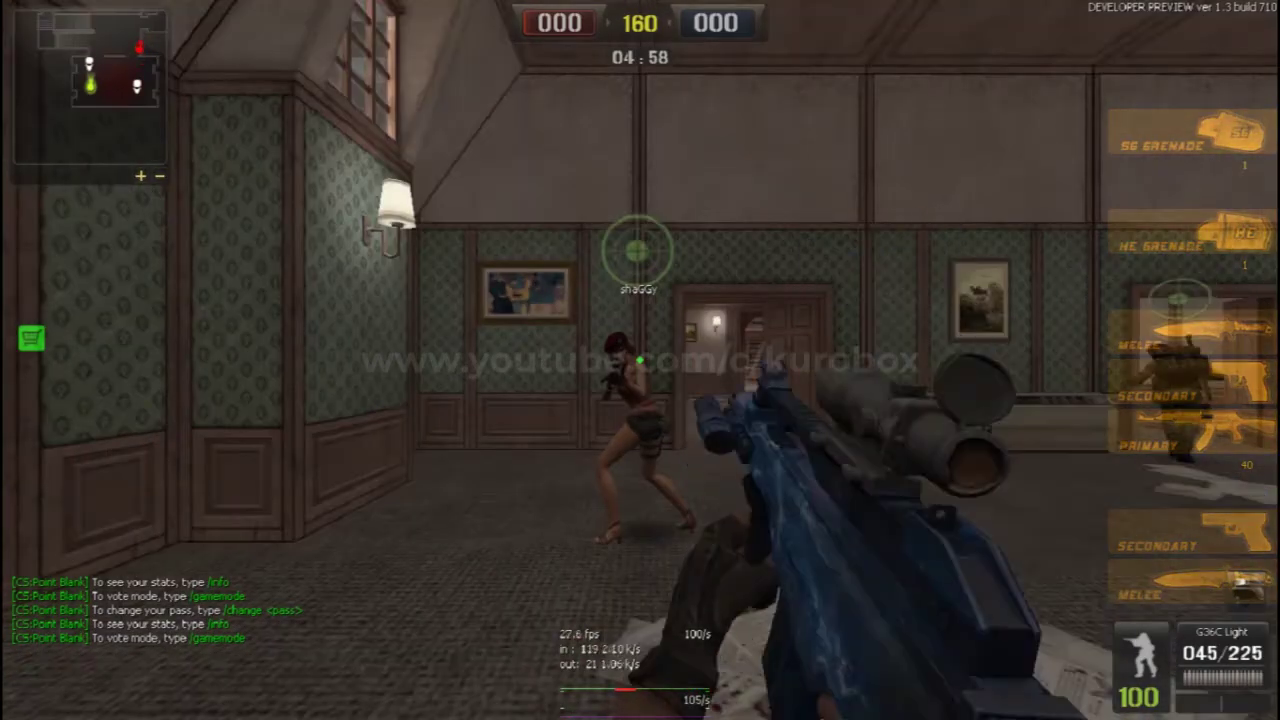
pyautogui.press('f')
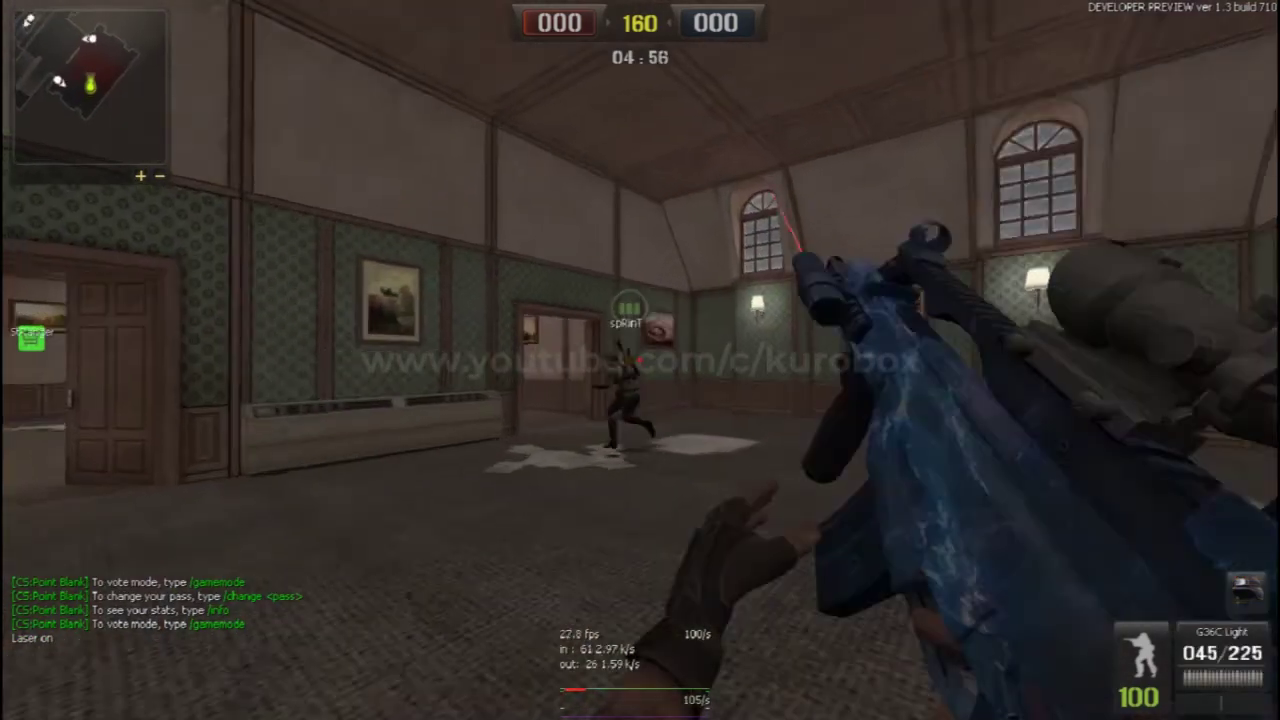
# Step: Walk up to the papered wall and fire the G36C Light, bringing ammo to 040/225
pyautogui.press('w')
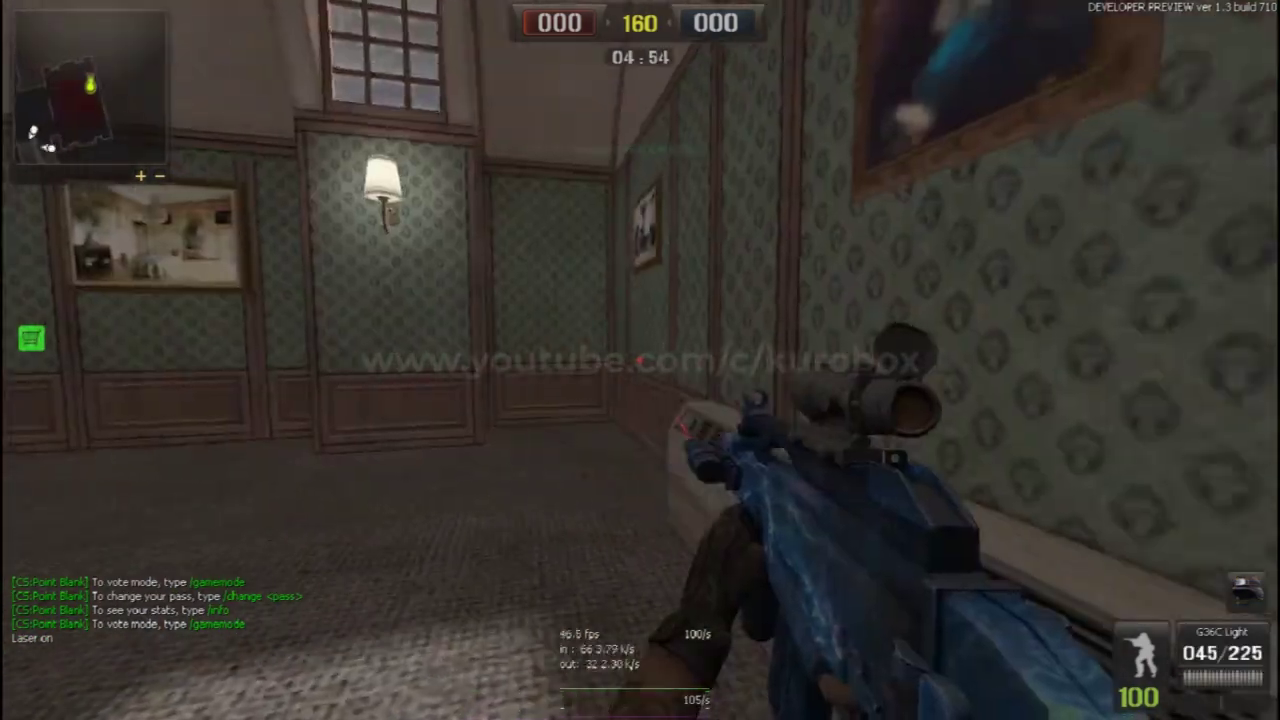
pyautogui.click(640, 360)
pyautogui.click(640, 360)
pyautogui.click(640, 360)
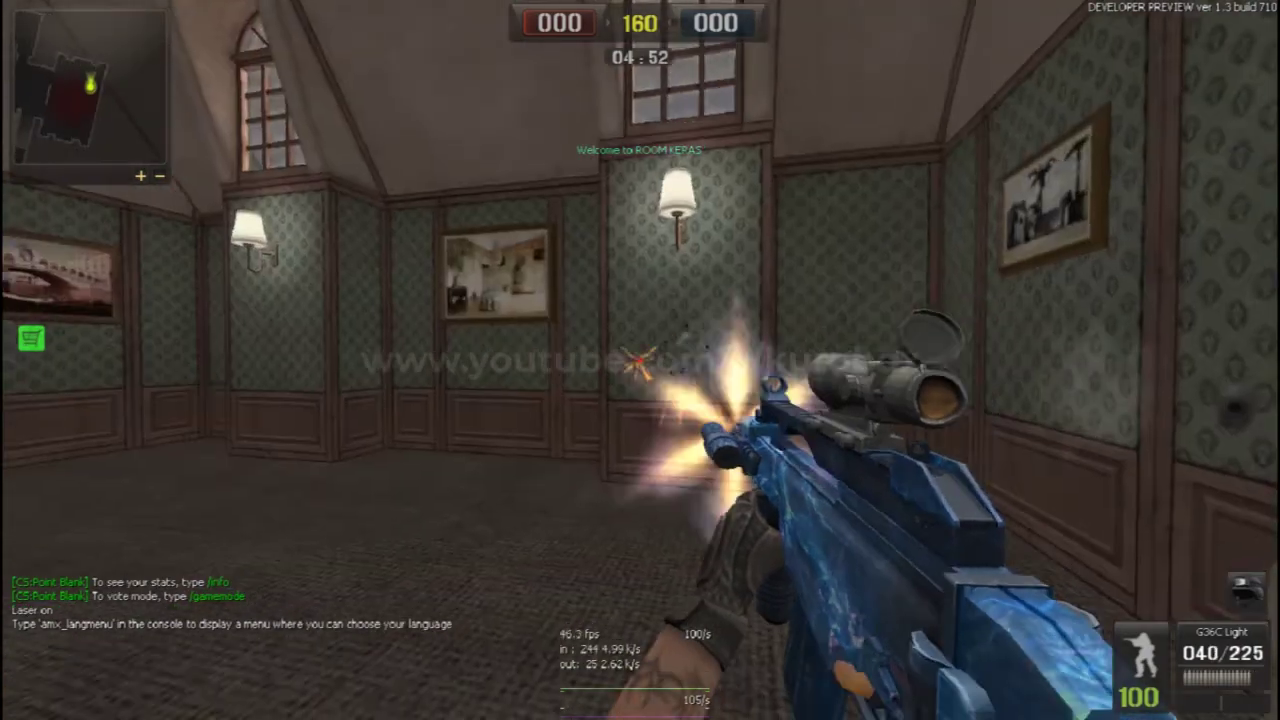